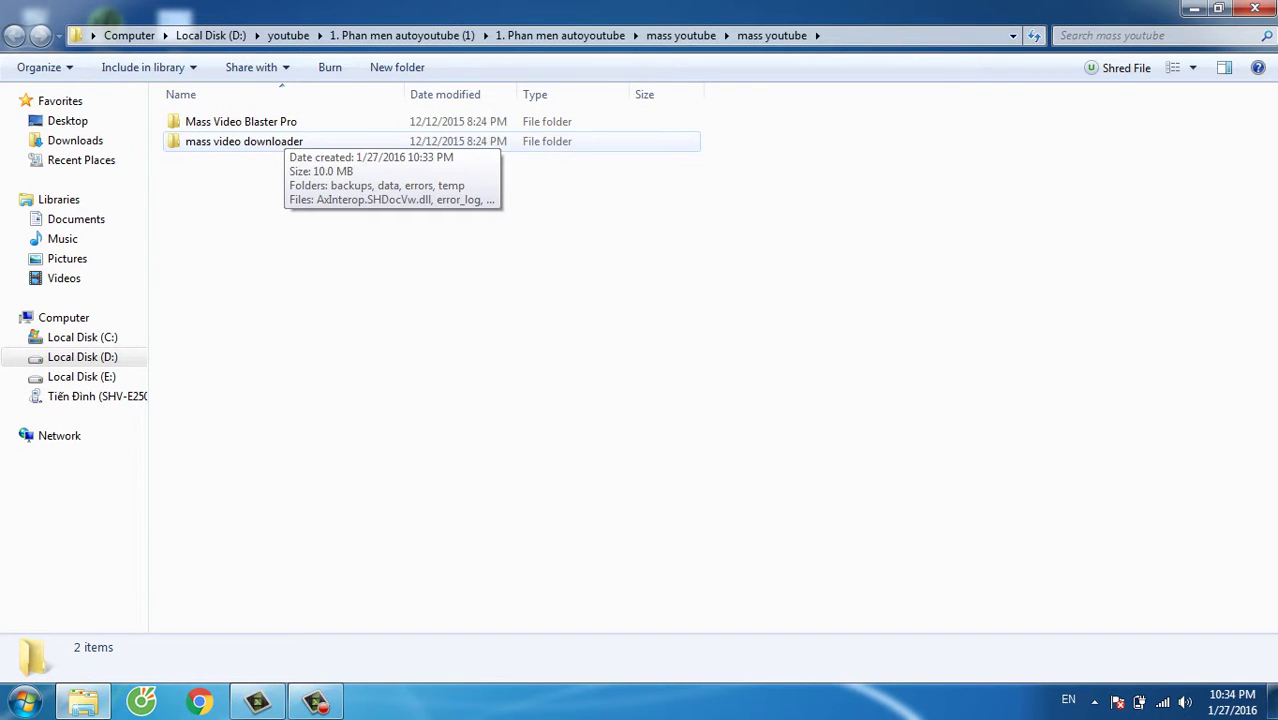
- Open the mass video downloader folder and launch the MassVideoDownloader application
double_click(244, 141)
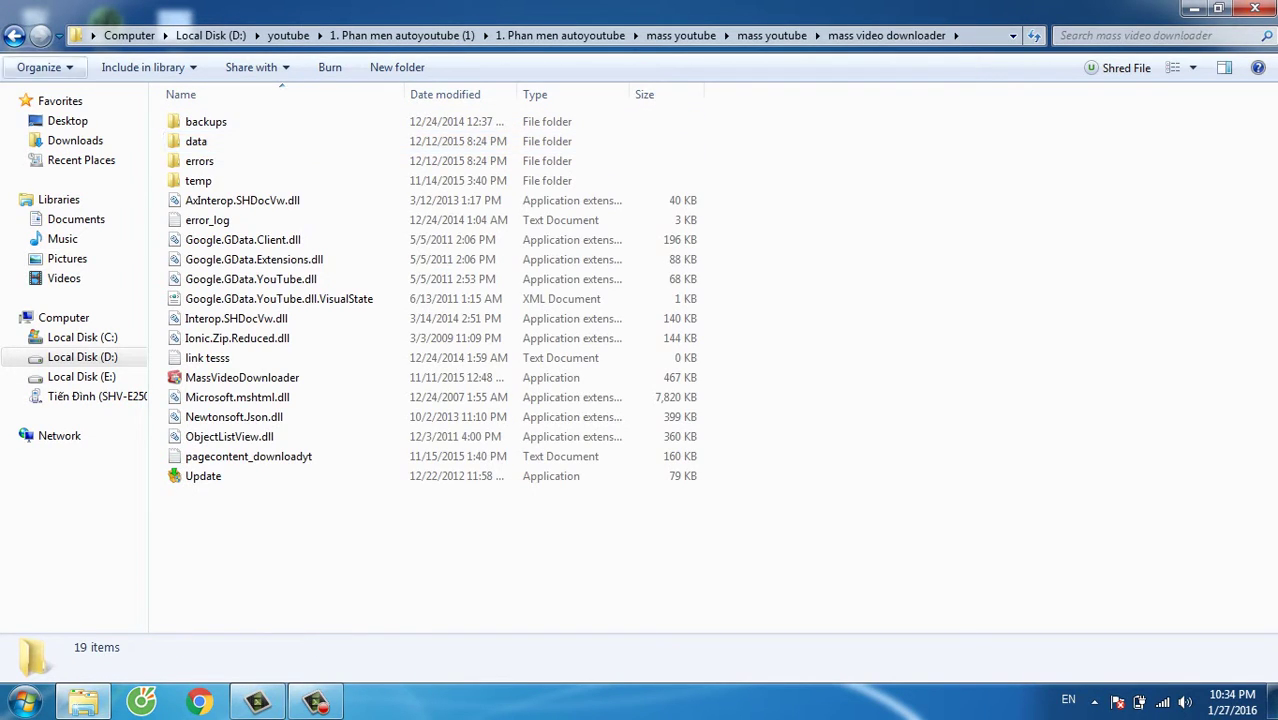
left_click(14, 36)
key("Return")
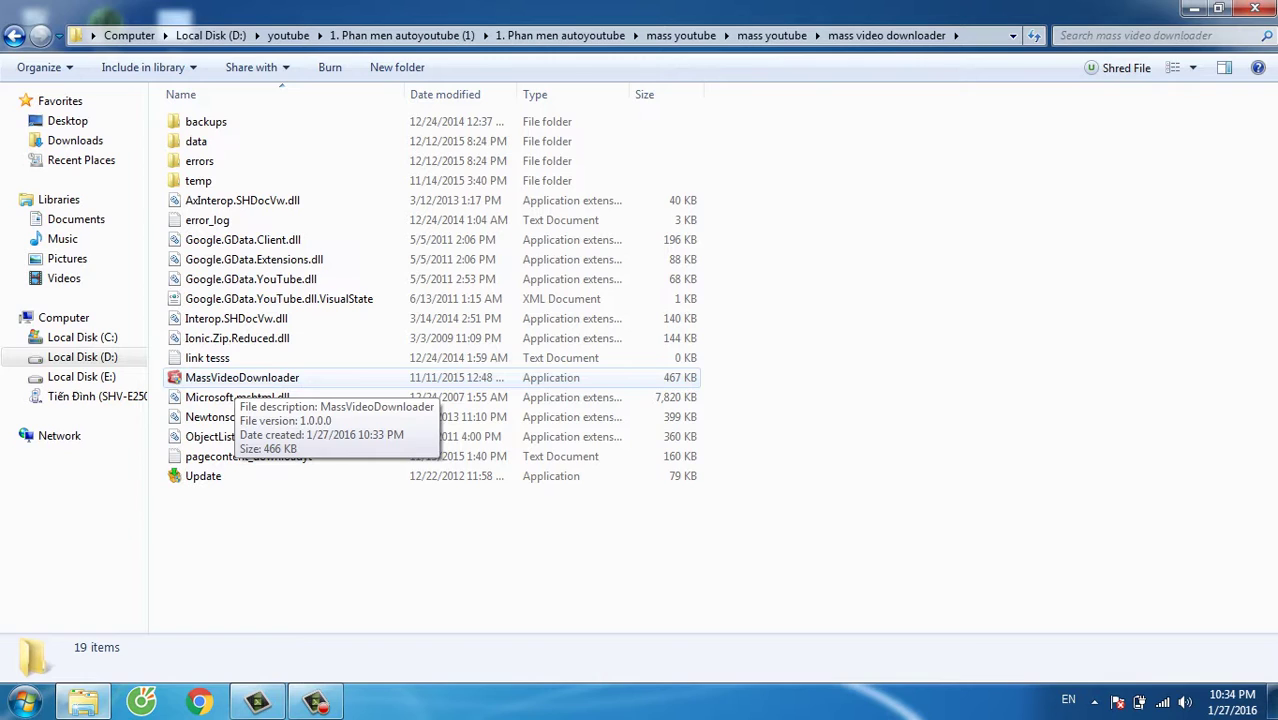
double_click(236, 379)
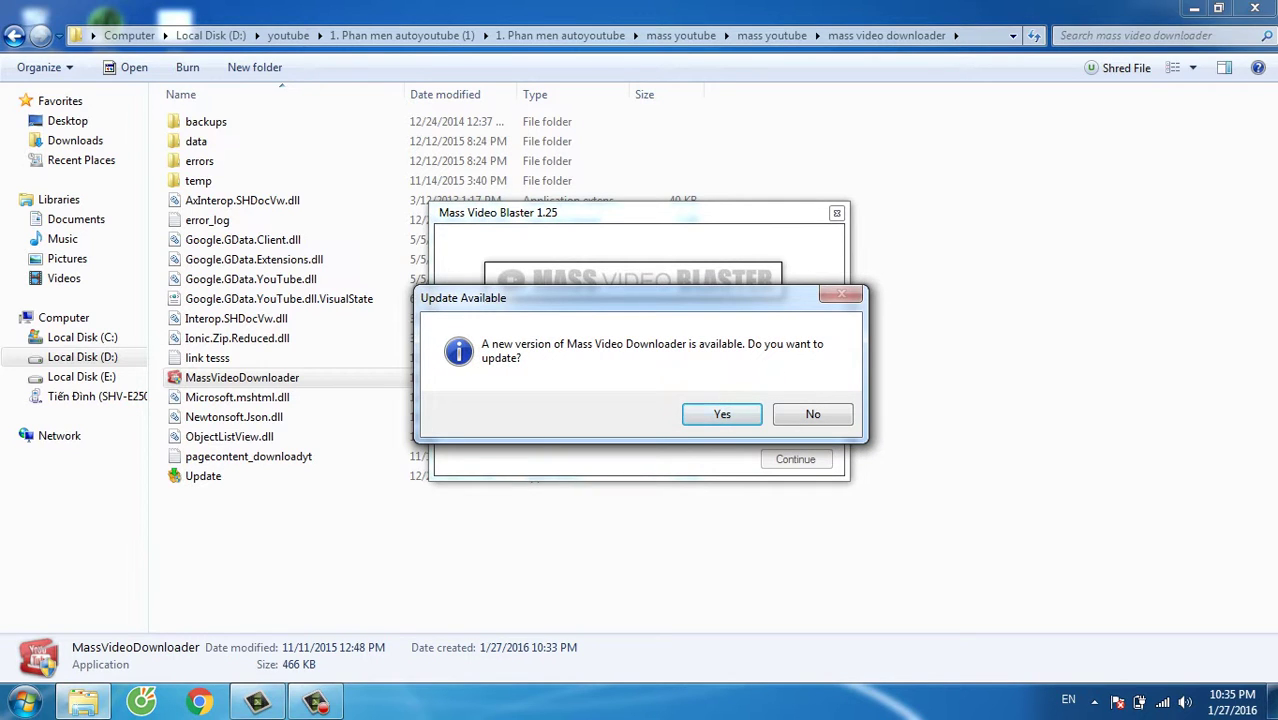
- Accept the Mass Video Downloader update and open the full details of the update
key("Return")
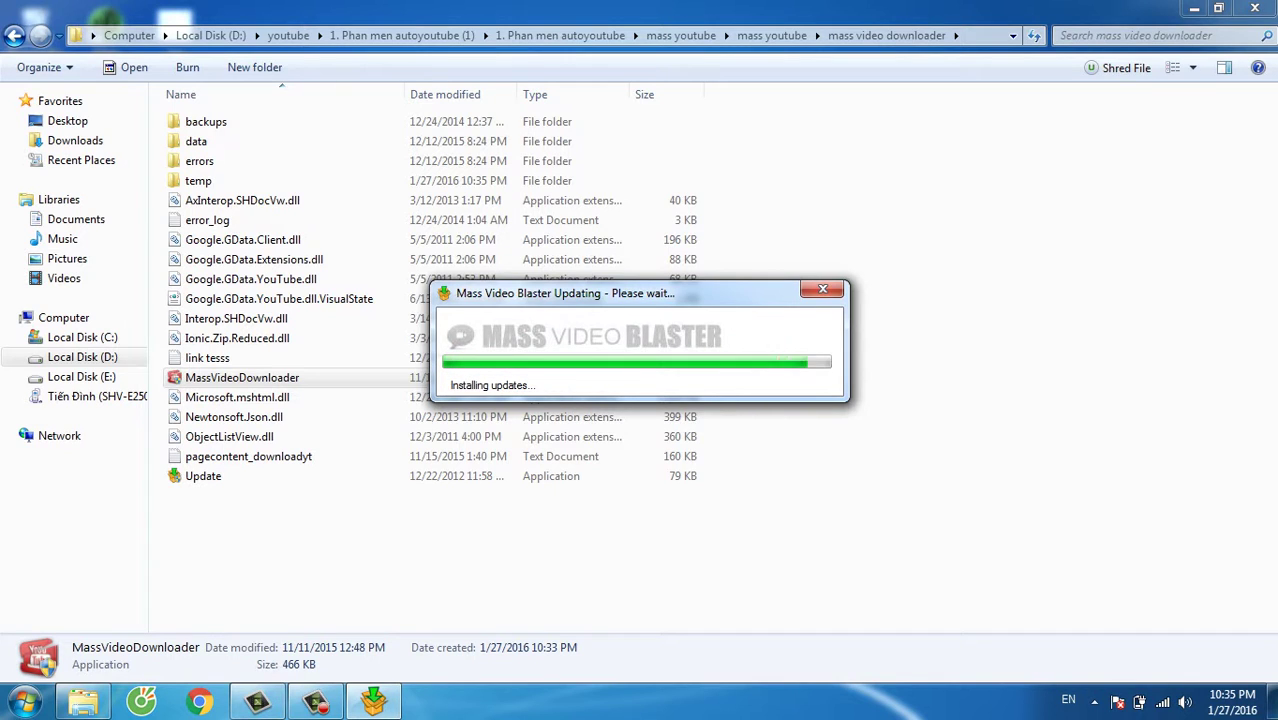
left_click(695, 414)
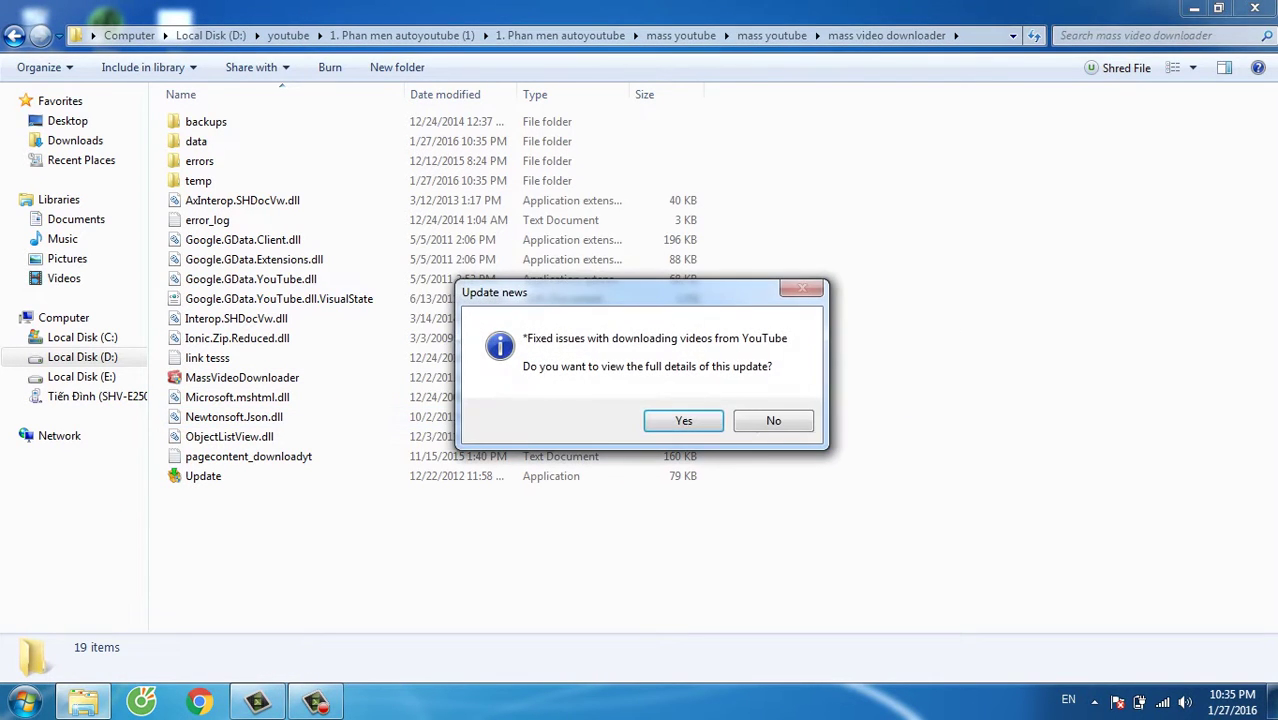
left_click(693, 416)
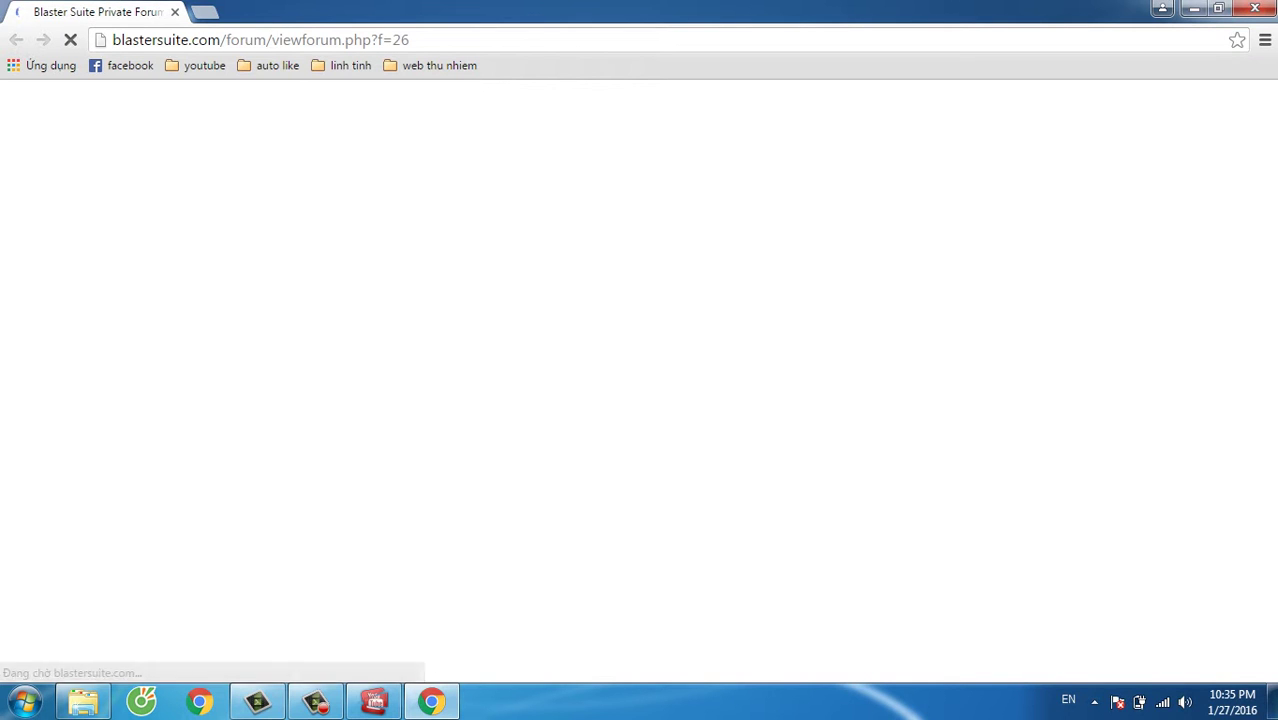
- Clear the browser and folder windows out of the way and maximise the Mass Video Downloader window
left_click(1194, 8)
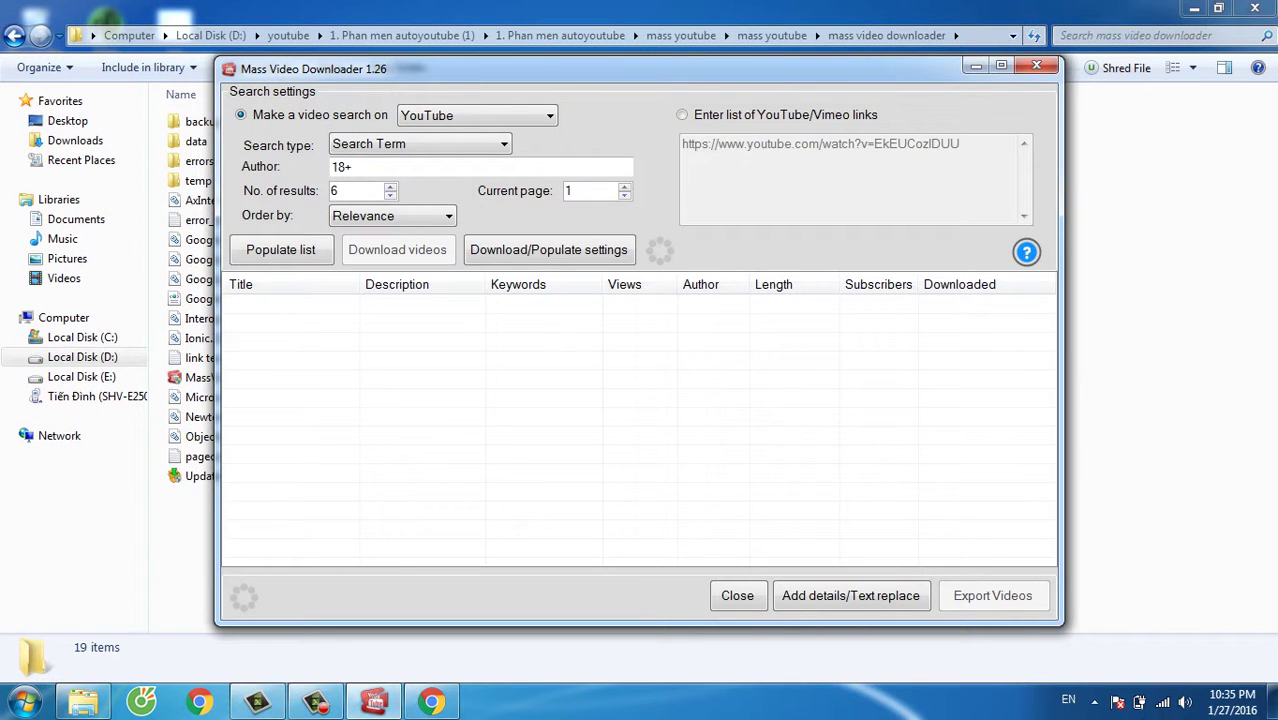
left_click(1254, 8)
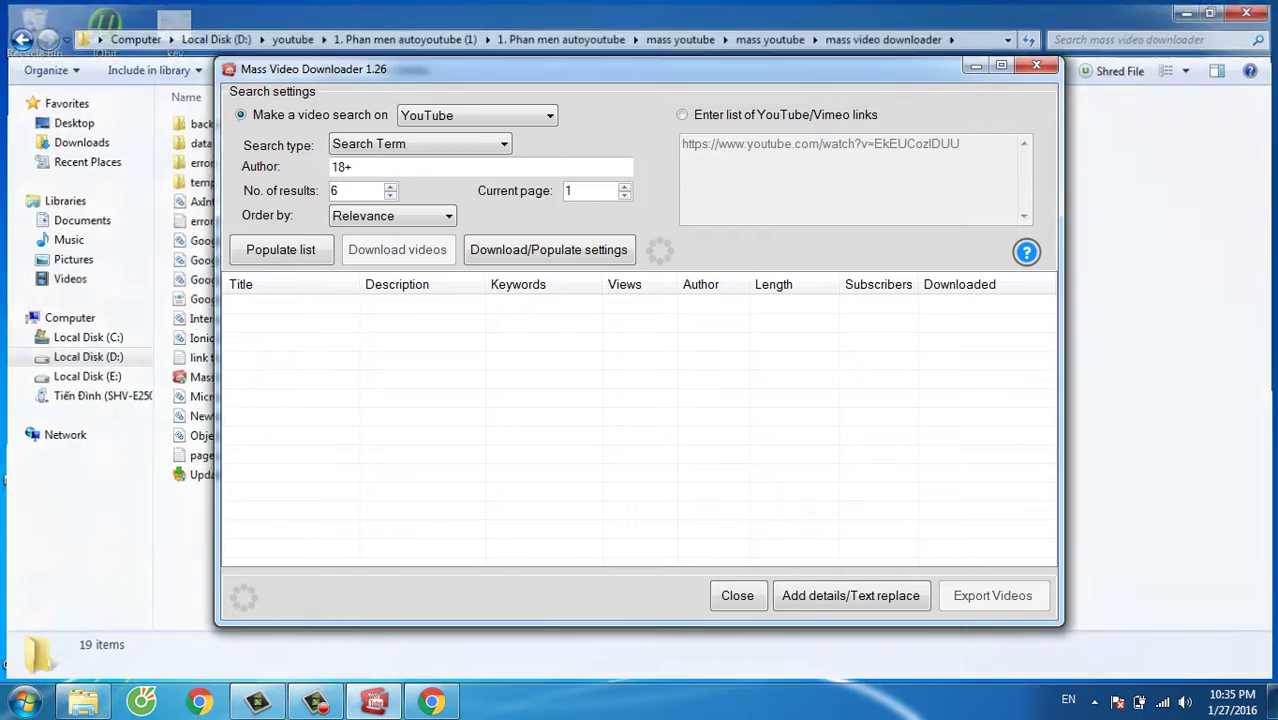
left_click(1001, 66)
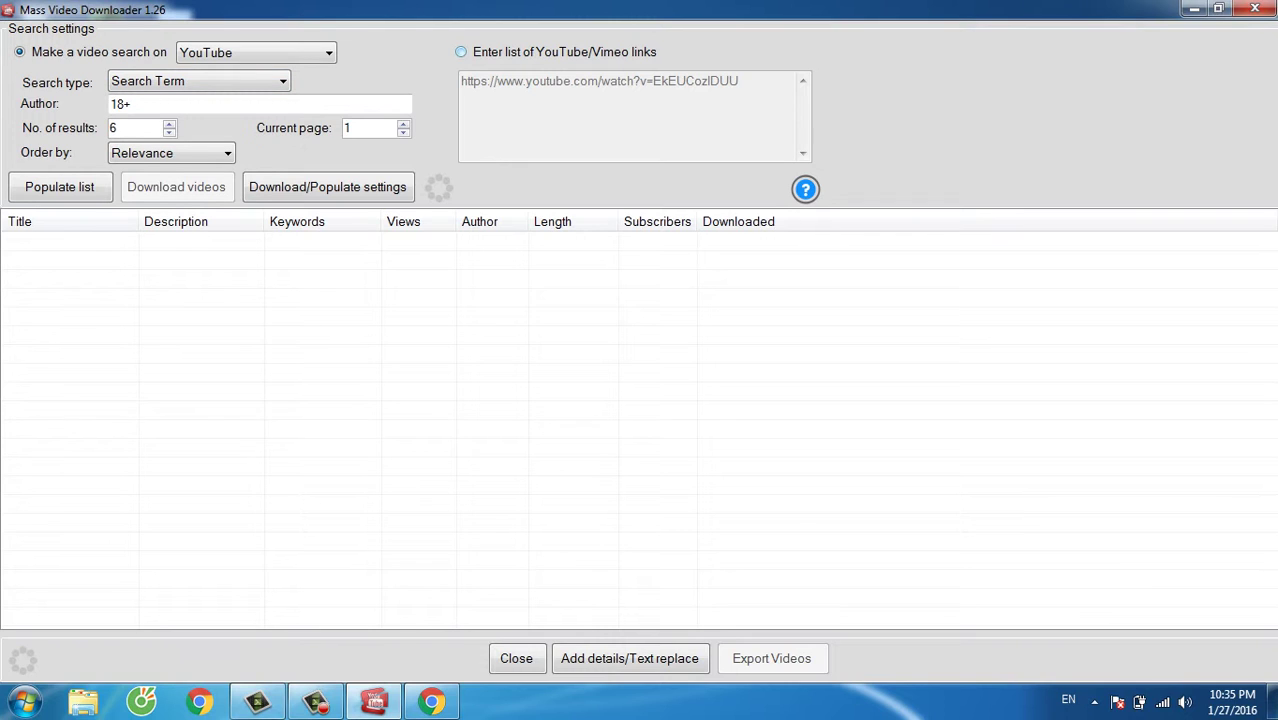
- Choose to enter a list of YouTube/Vimeo links and clear the existing link from it
left_click(460, 52)
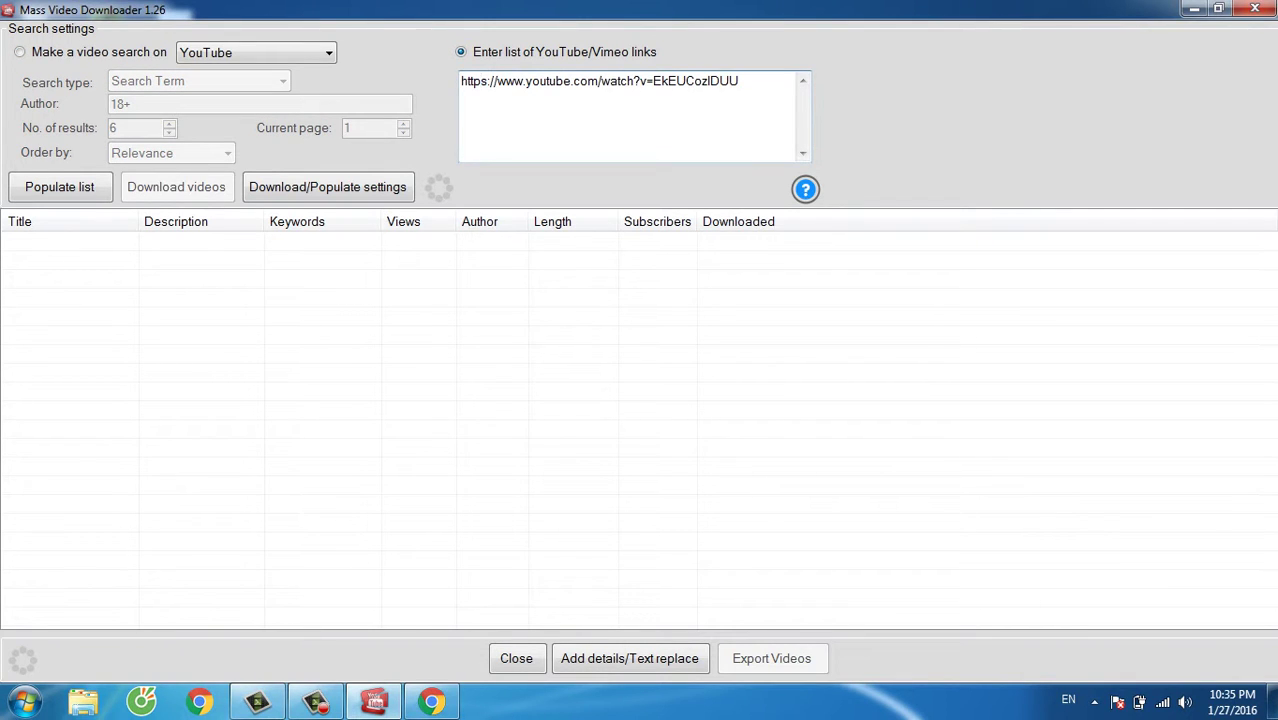
left_click_drag(740, 82, 460, 82)
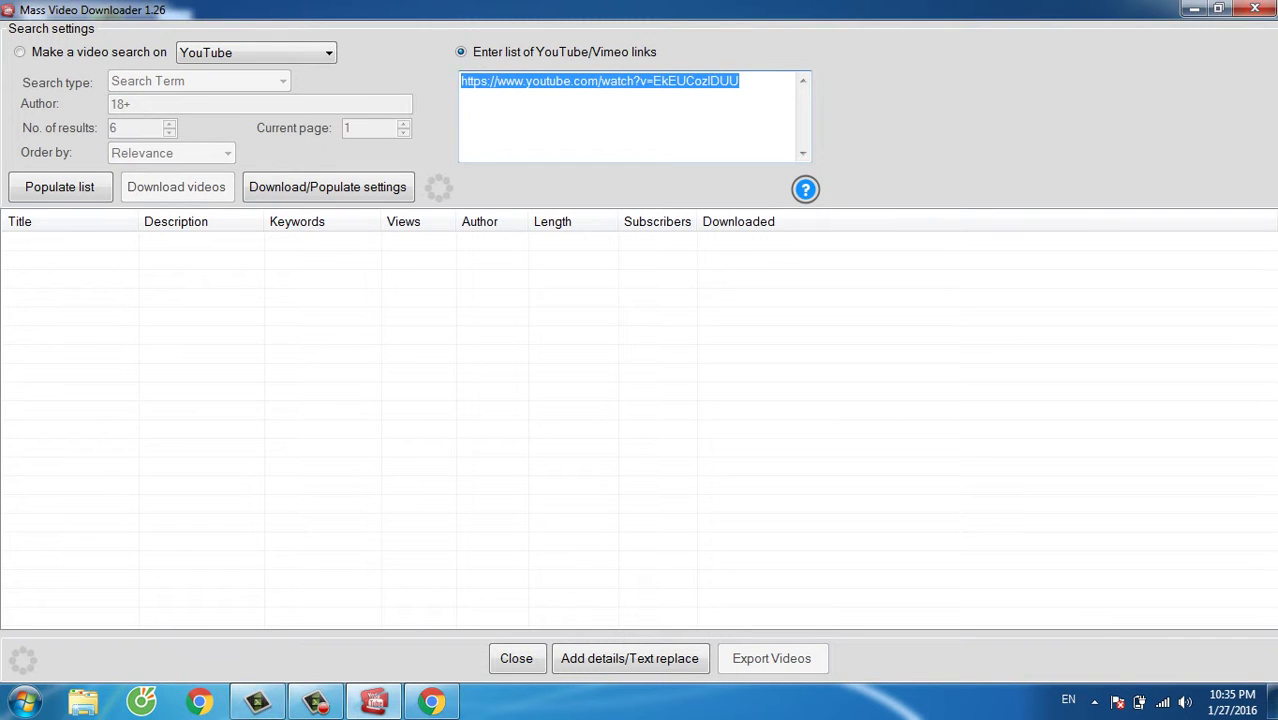
key("BackSpace")
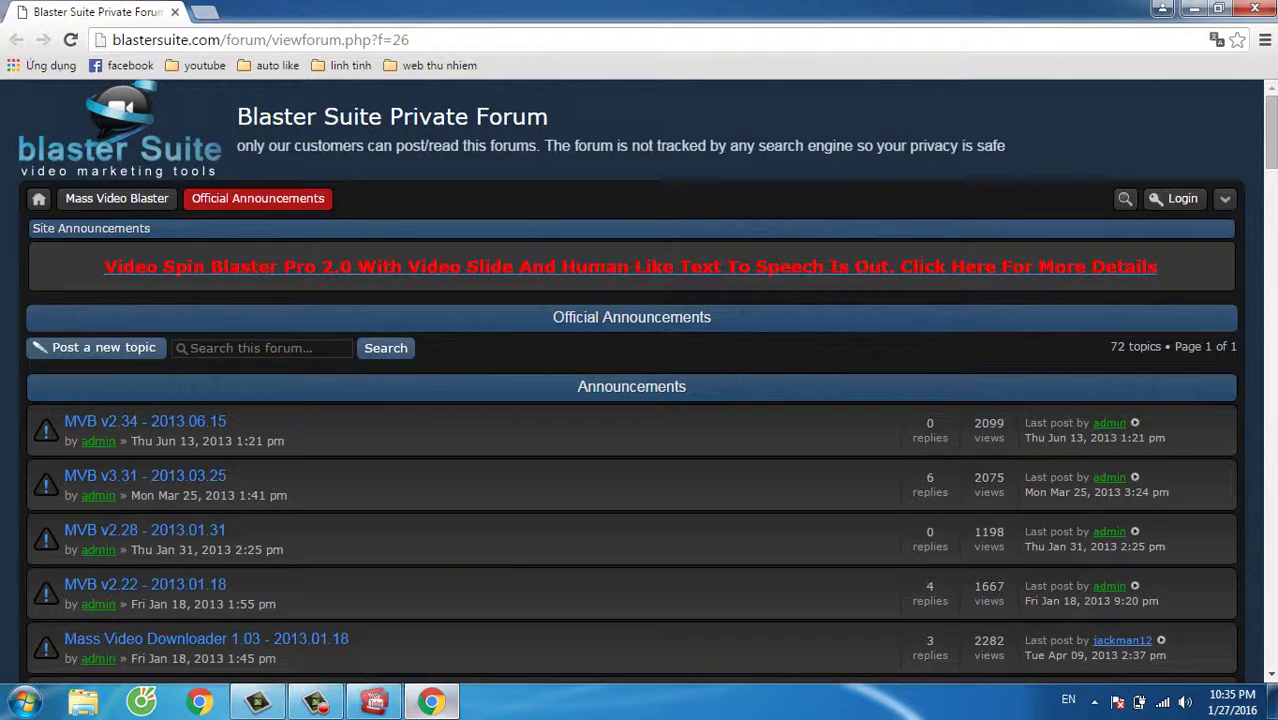
- Switch to Chrome, go to YouTube and open the video "Hài Tết 2016 | Đại Gia Chân Đất 6 - Tập 2", pausing its playback
left_click(431, 700)
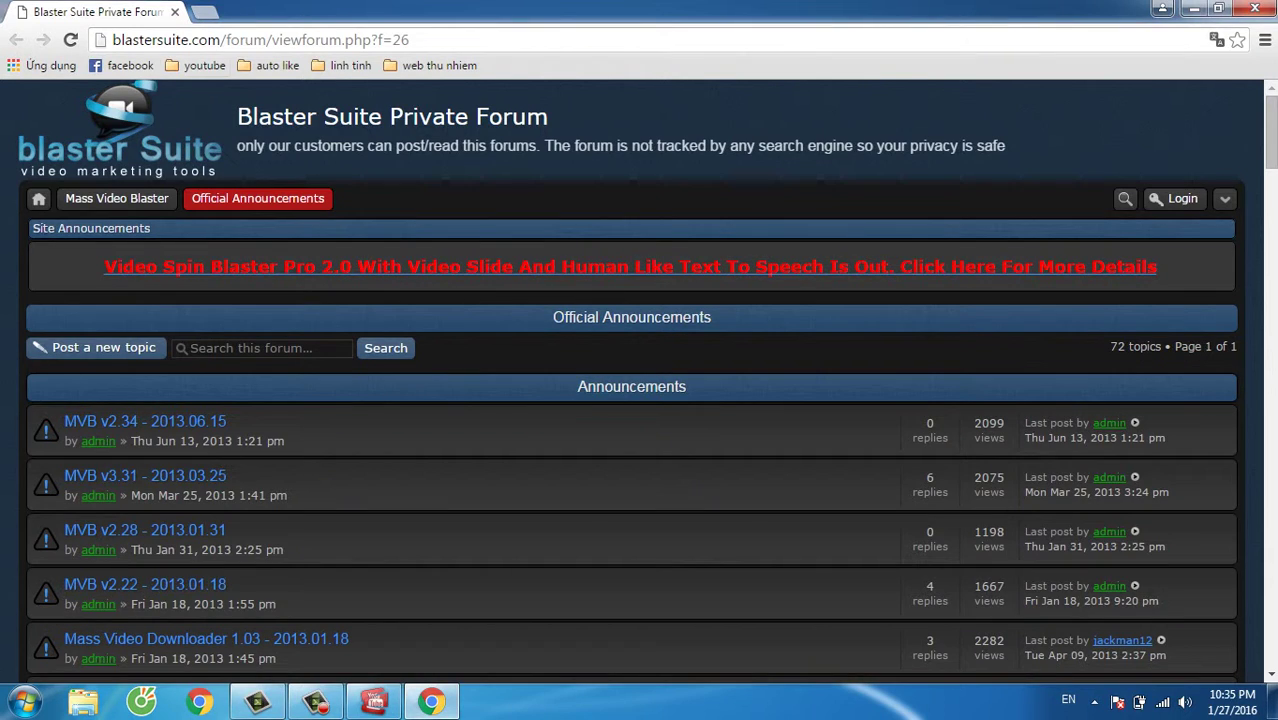
type("you")
key("Return")
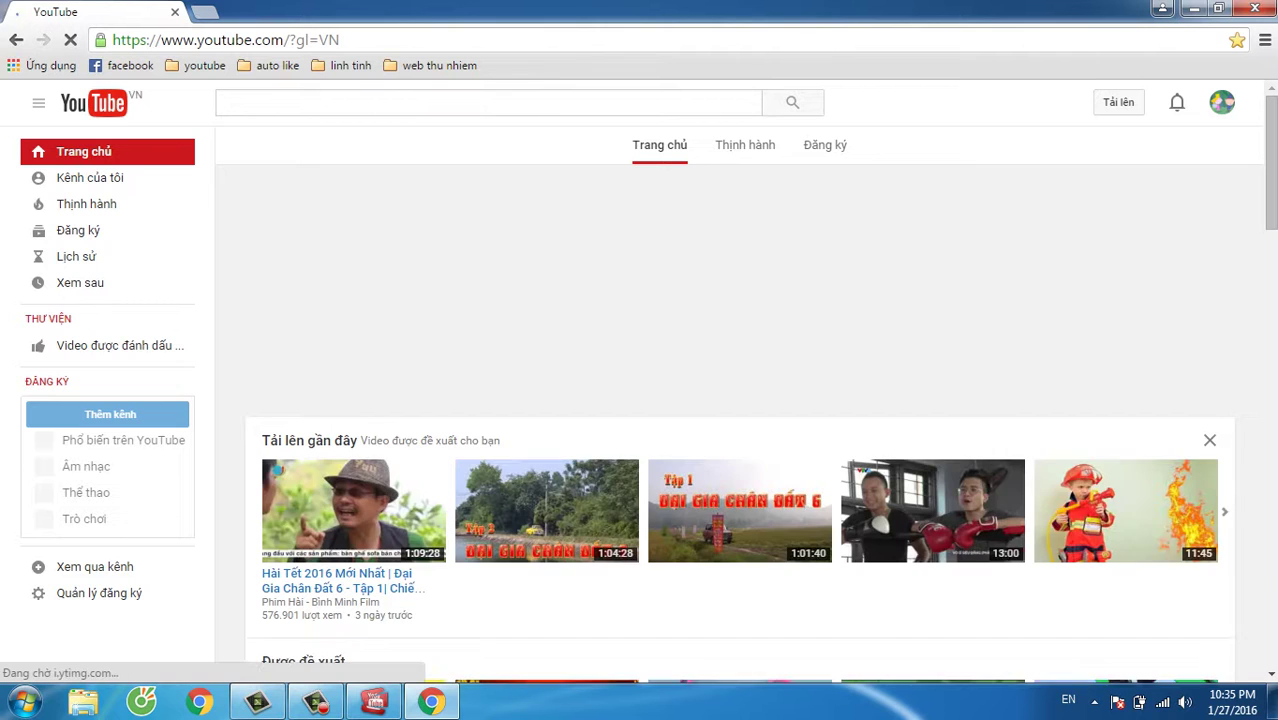
scroll(740, 400, "down", 3)
left_click(537, 299)
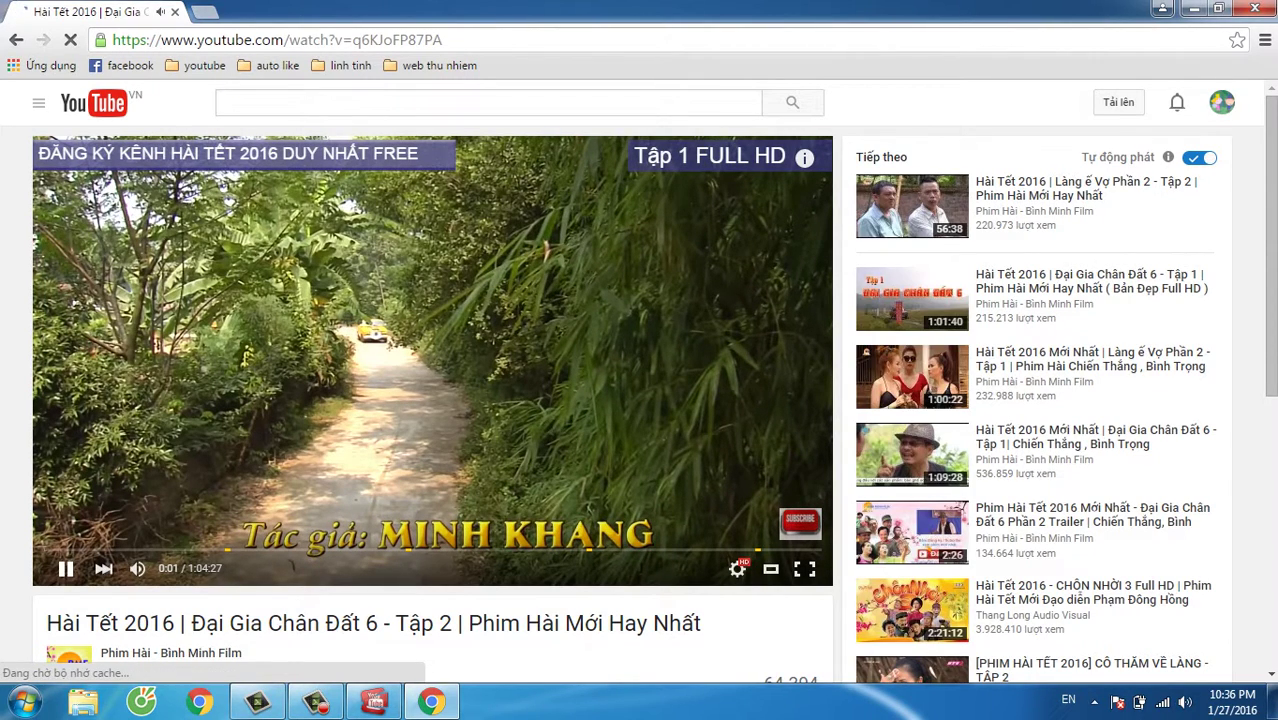
left_click(376, 335)
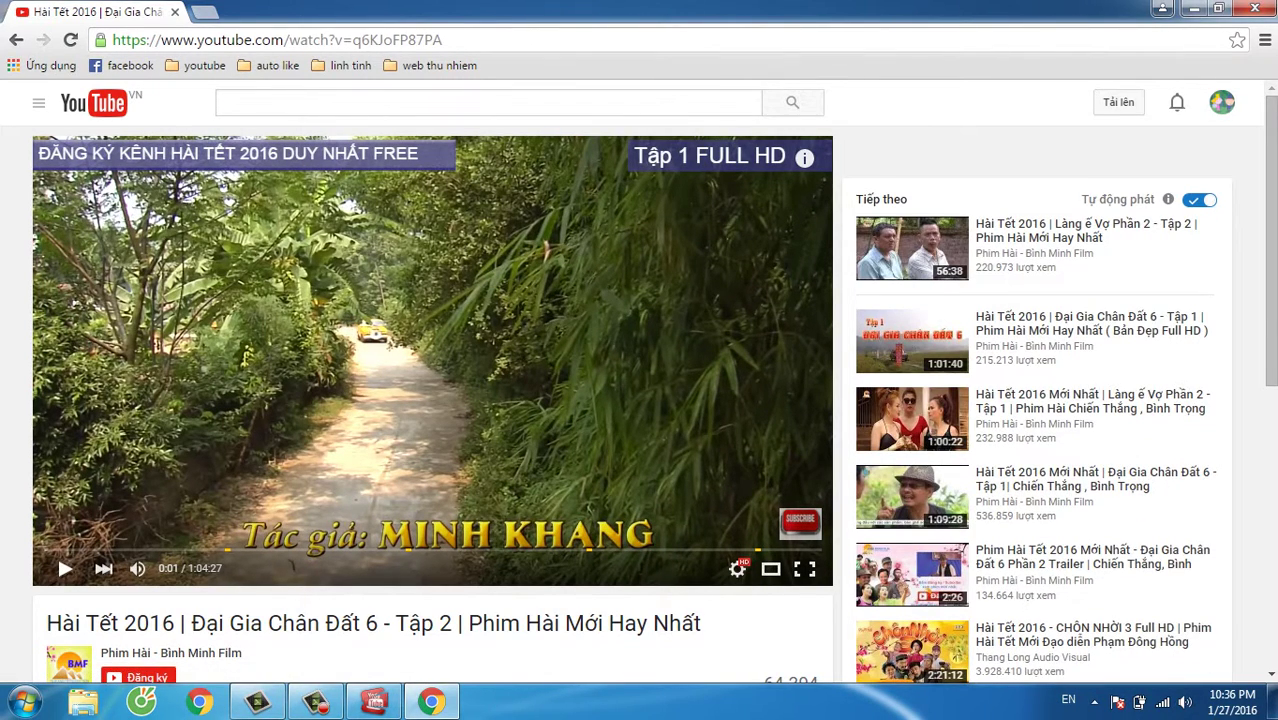
- Copy the Tập 2 video's URL and paste it into the link list in Mass Video Downloader
key("ctrl+l")
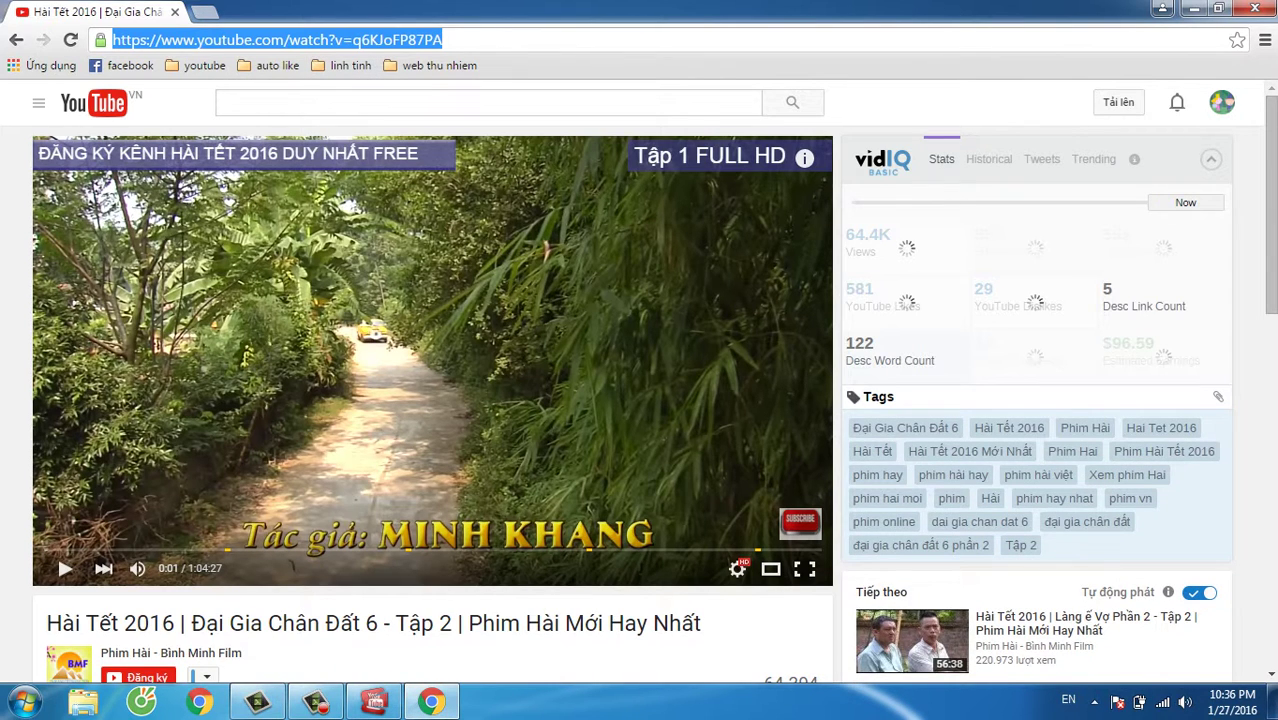
right_click(467, 41)
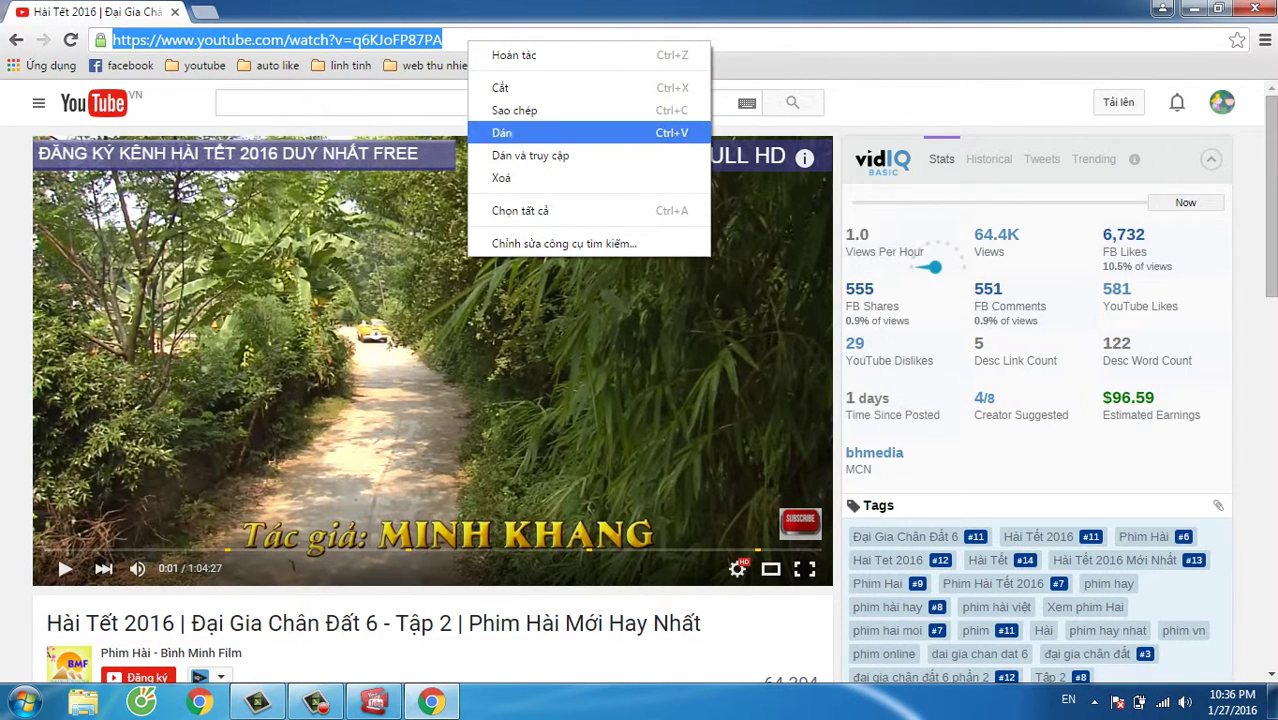
key("Return")
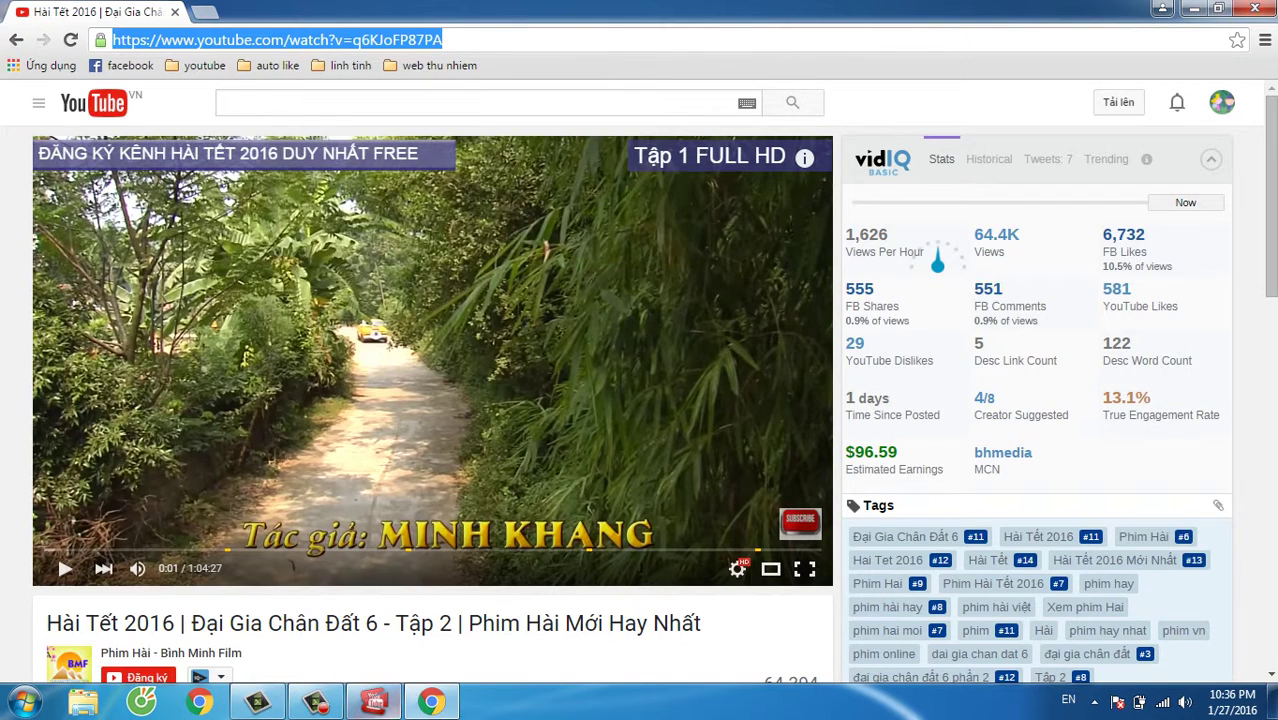
key("alt+Tab")
key("ctrl+v")
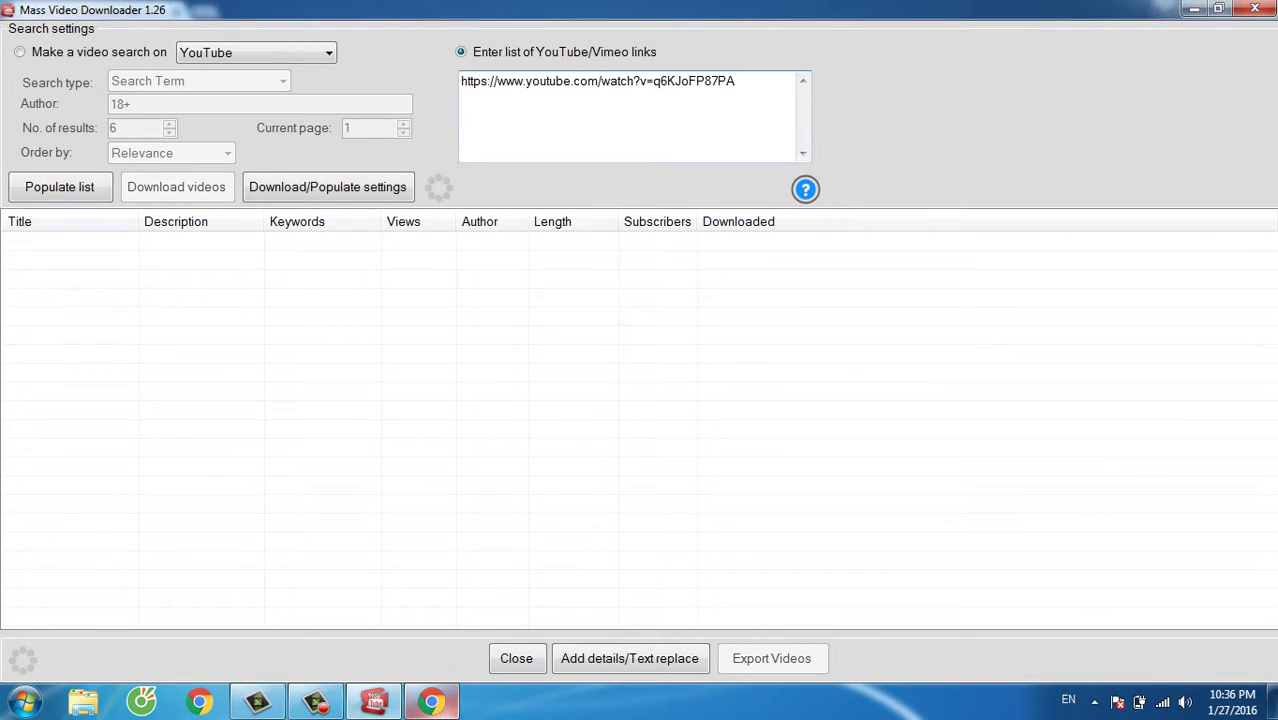
- Open the suggested Đại Gia Chân Đất 6 - Tập 1 video in Chrome and add its URL on a second line of the downloader's link list
left_click(434, 702)
scroll(640, 400, "down", 5)
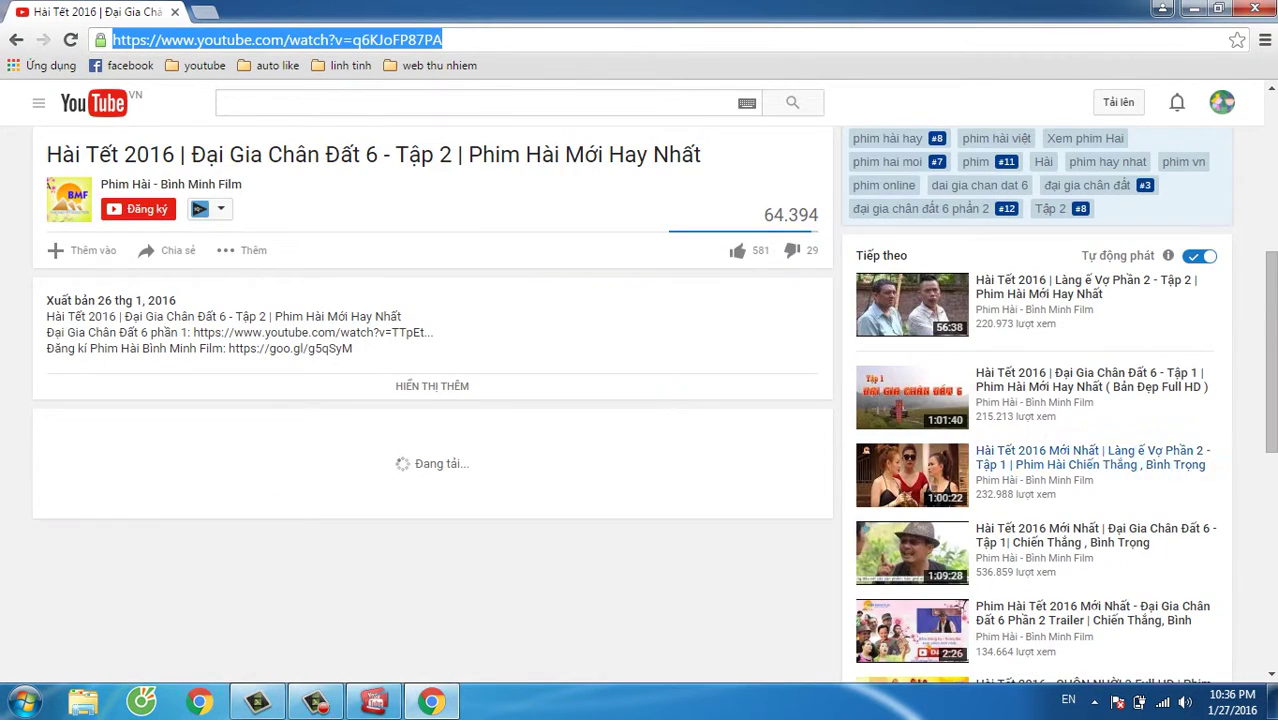
left_click(1092, 381)
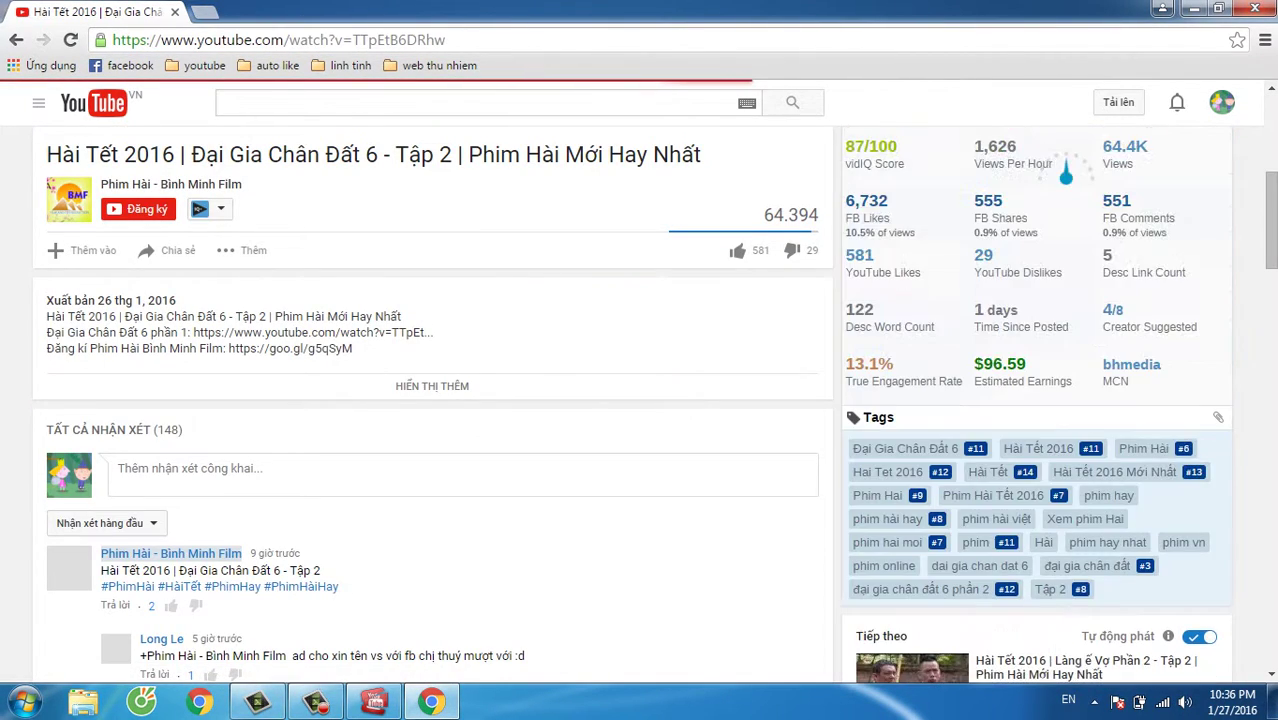
left_click(407, 40)
right_click(407, 40)
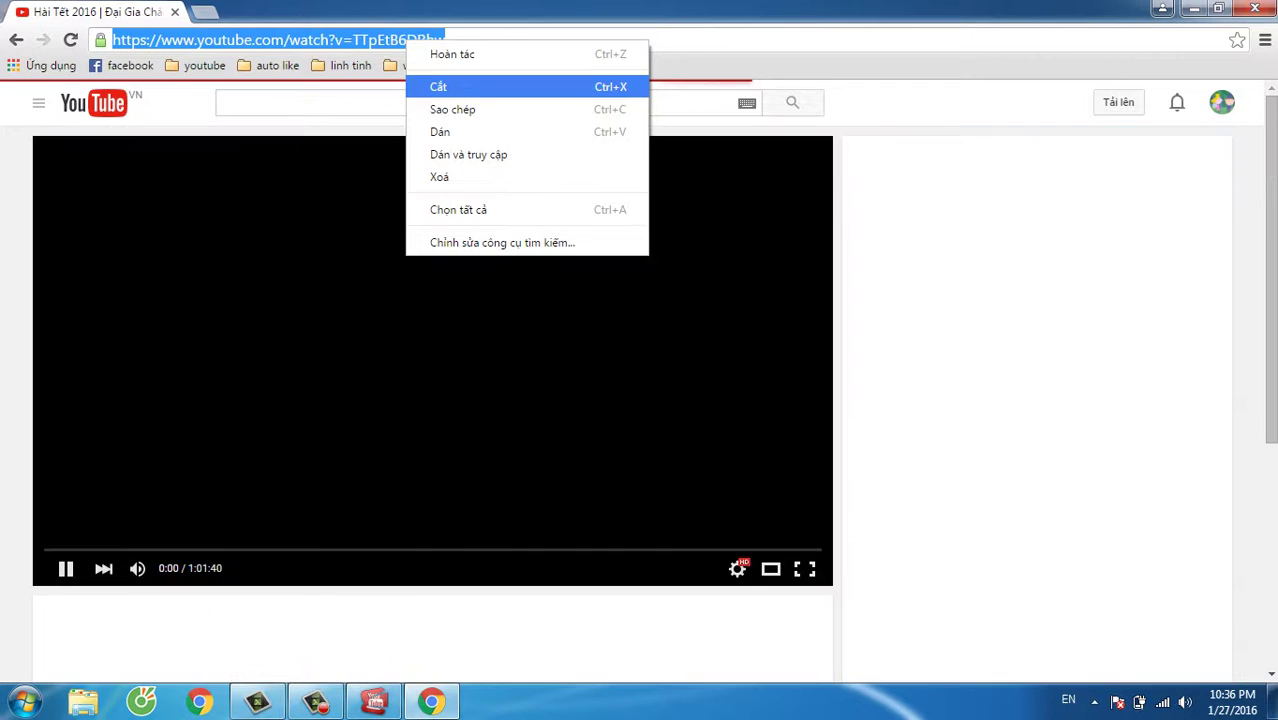
left_click(452, 109)
key("alt+Tab")
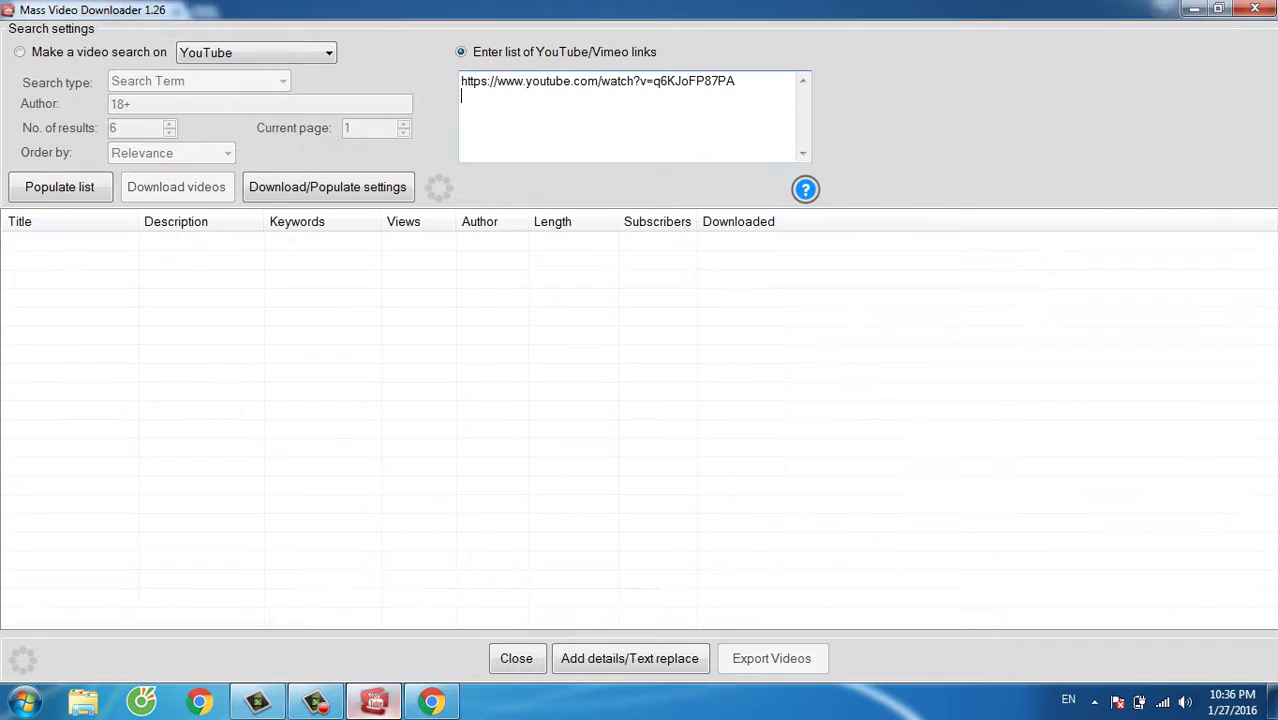
key("ctrl+v")
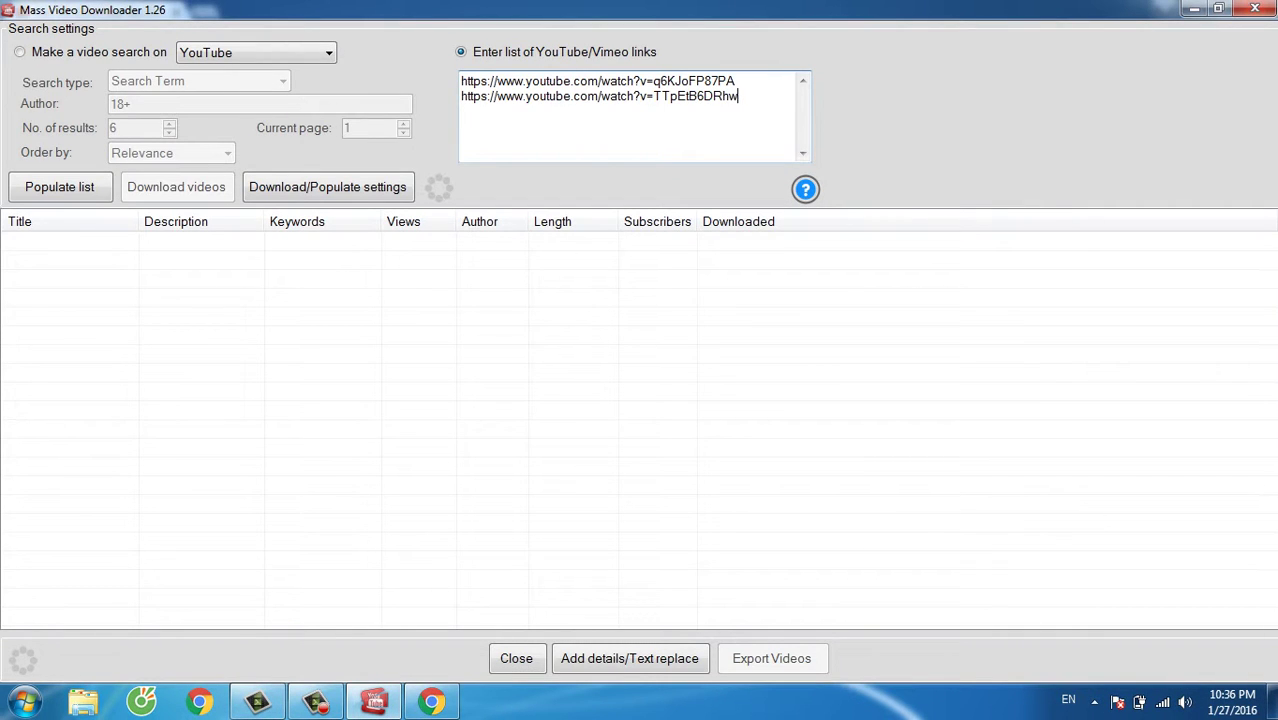
- Populate the video list from the two entered YouTube links
left_click_drag(740, 97, 459, 82)
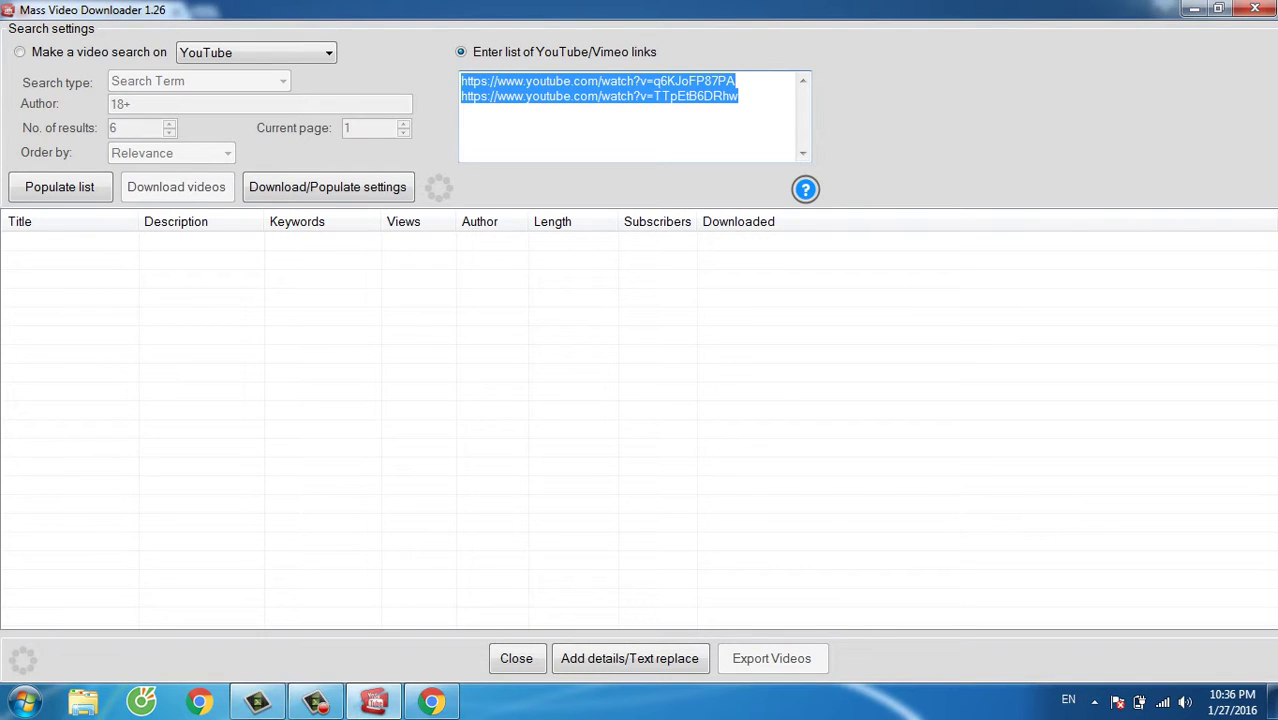
left_click(740, 97)
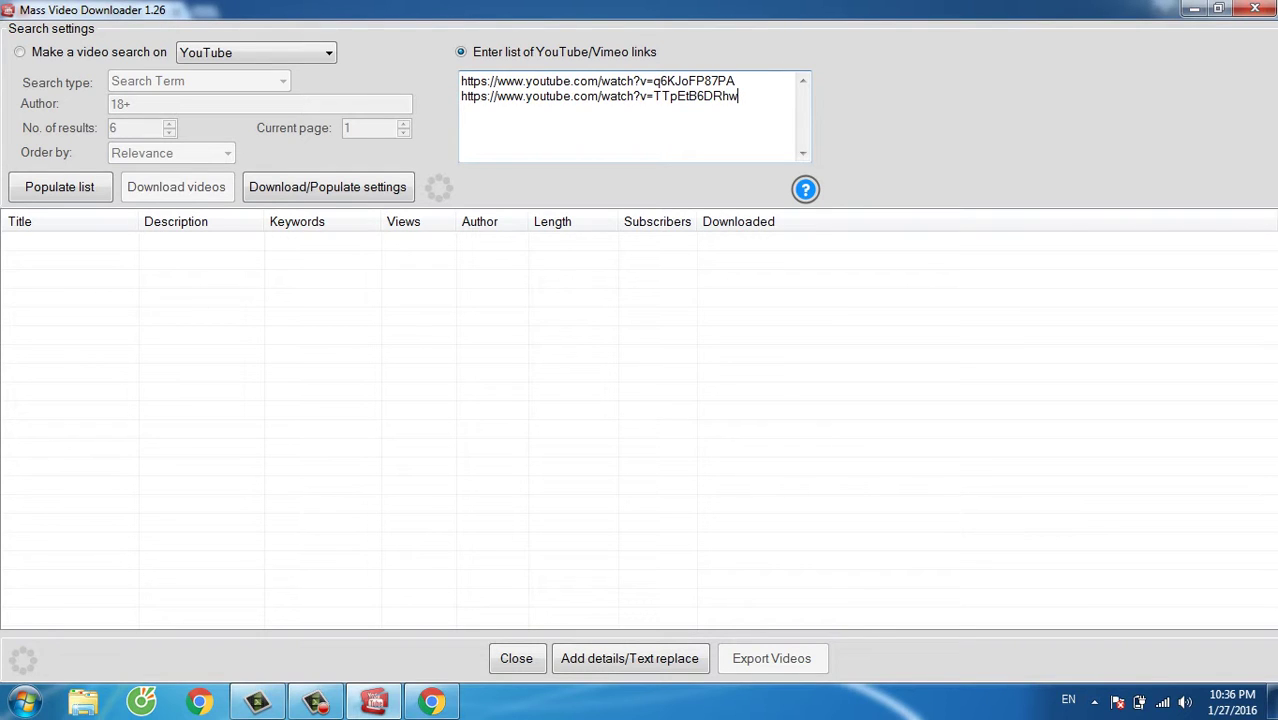
left_click_drag(738, 96, 461, 80)
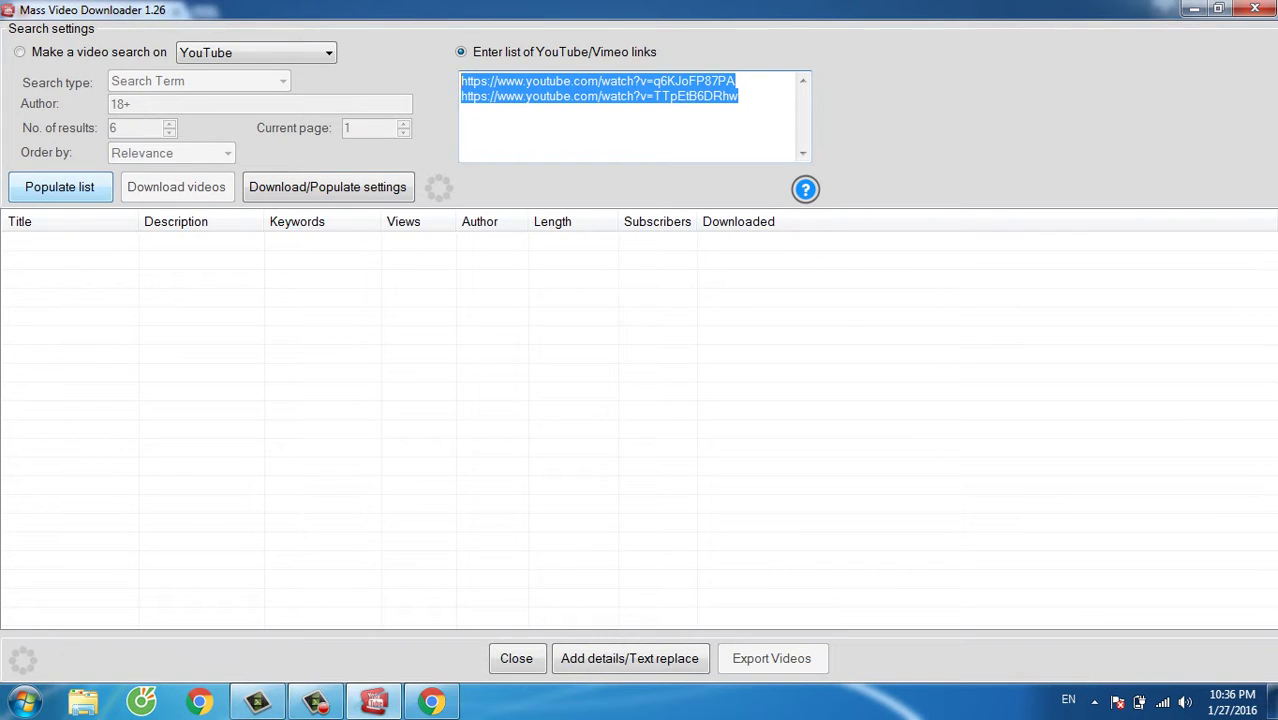
left_click(59, 187)
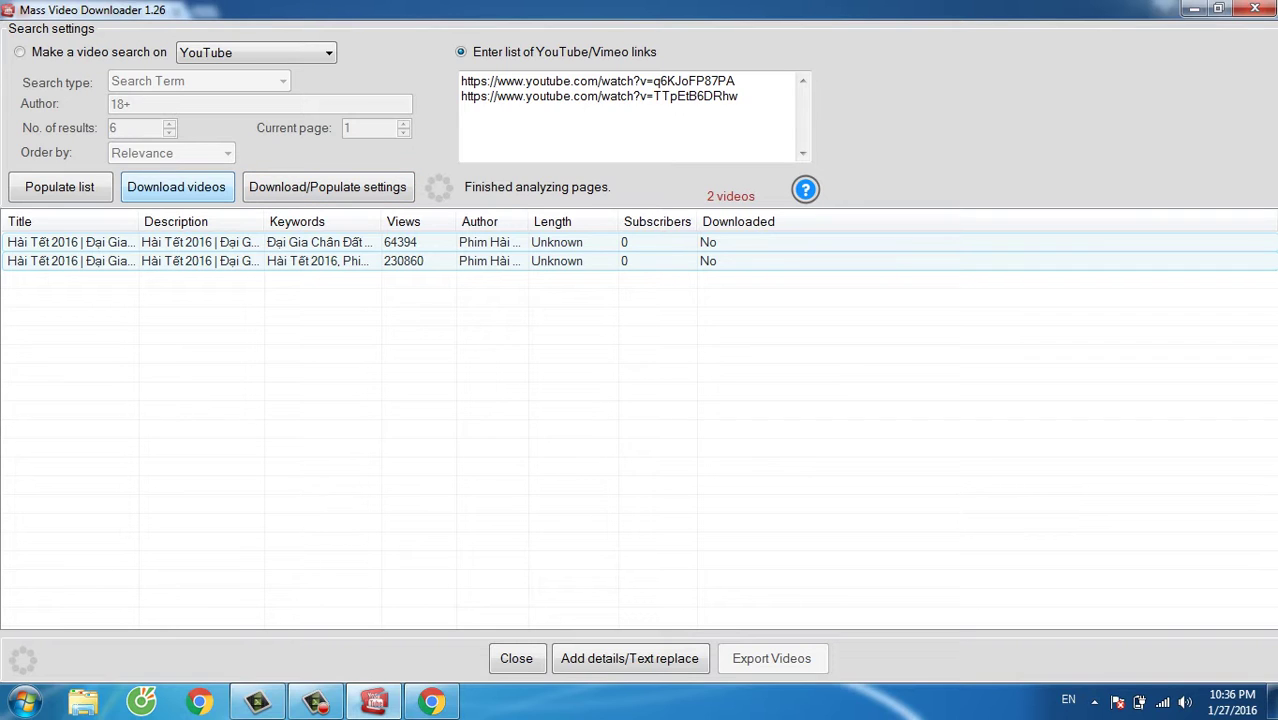
- Start downloading the two listed videos, watch the download progress and stop the download
left_click(176, 187)
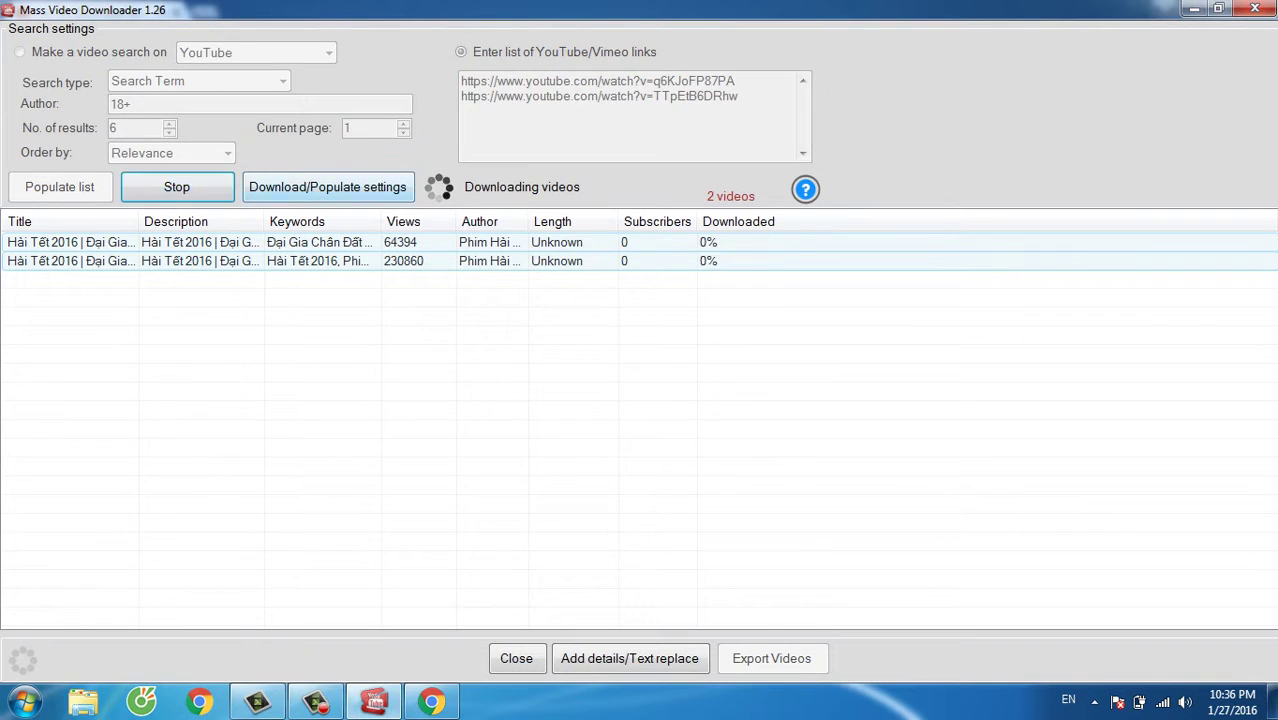
left_click_drag(674, 302, 768, 232)
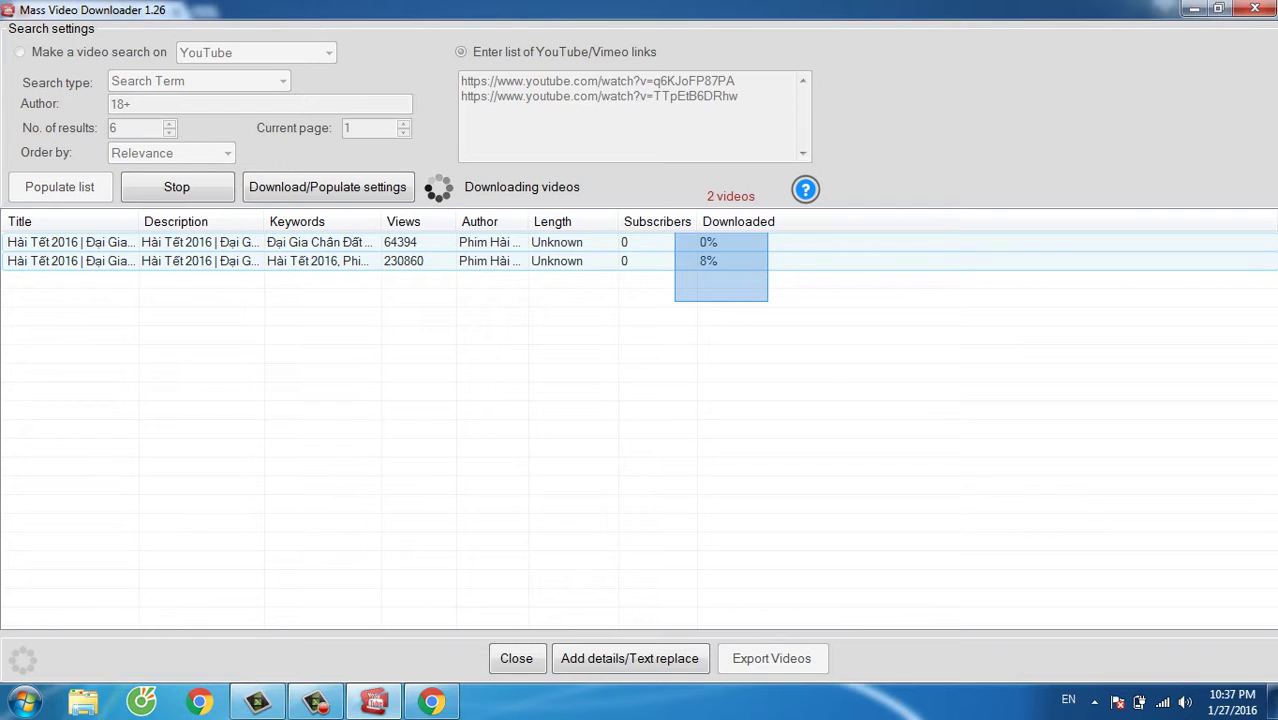
left_click_drag(768, 232, 733, 257)
left_click(177, 188)
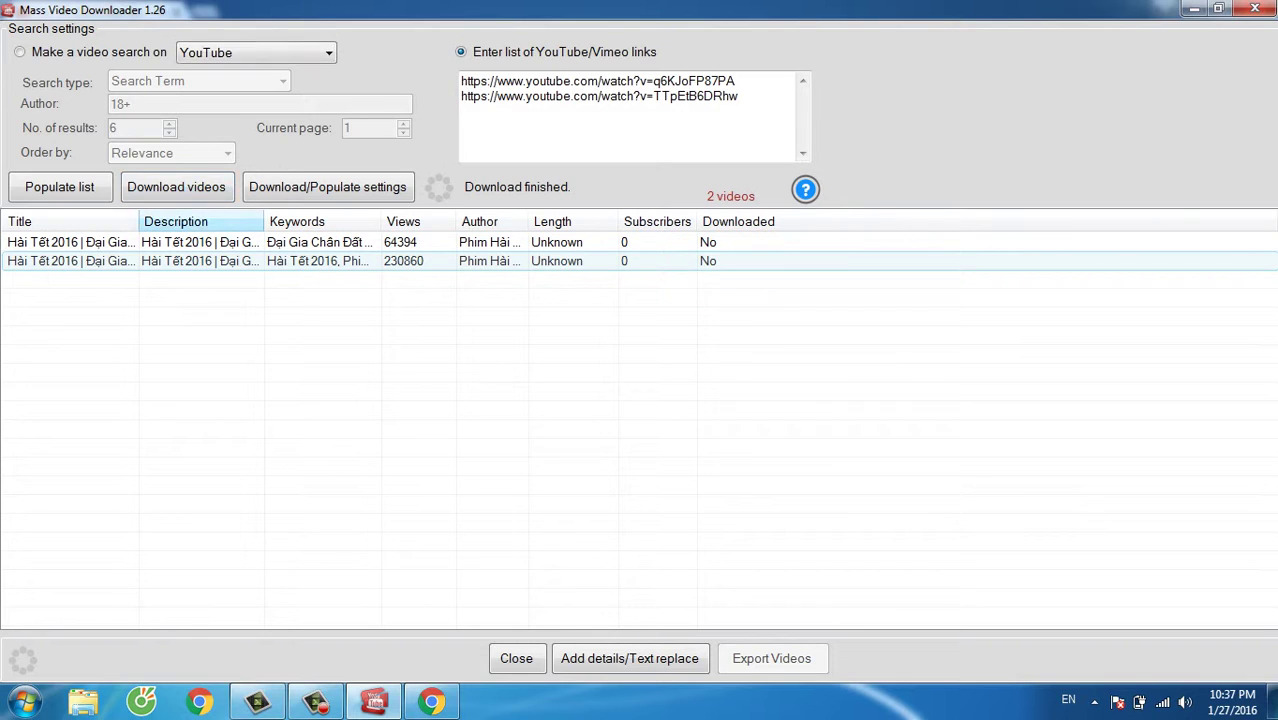
- Select both videos in the results table and delete them from the list
left_click_drag(536, 260, 502, 243)
right_click(555, 242)
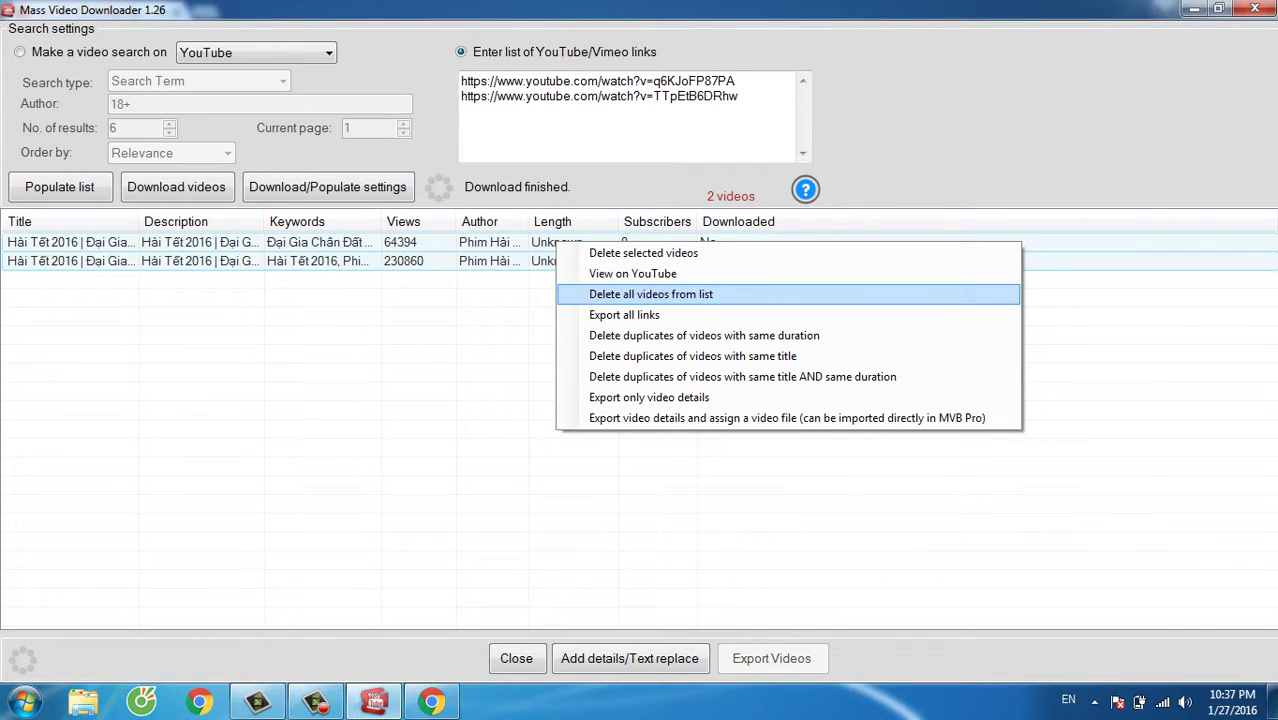
key("Up")
key("Up")
key("Return")
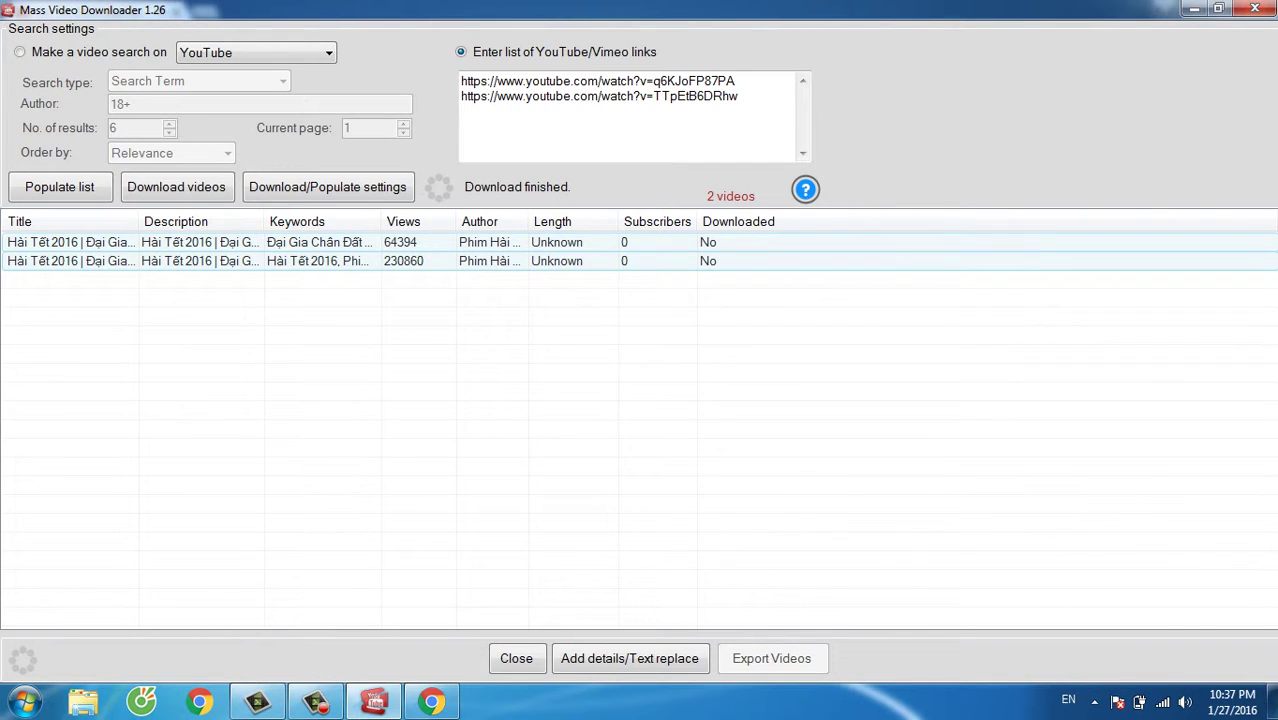
key("Return")
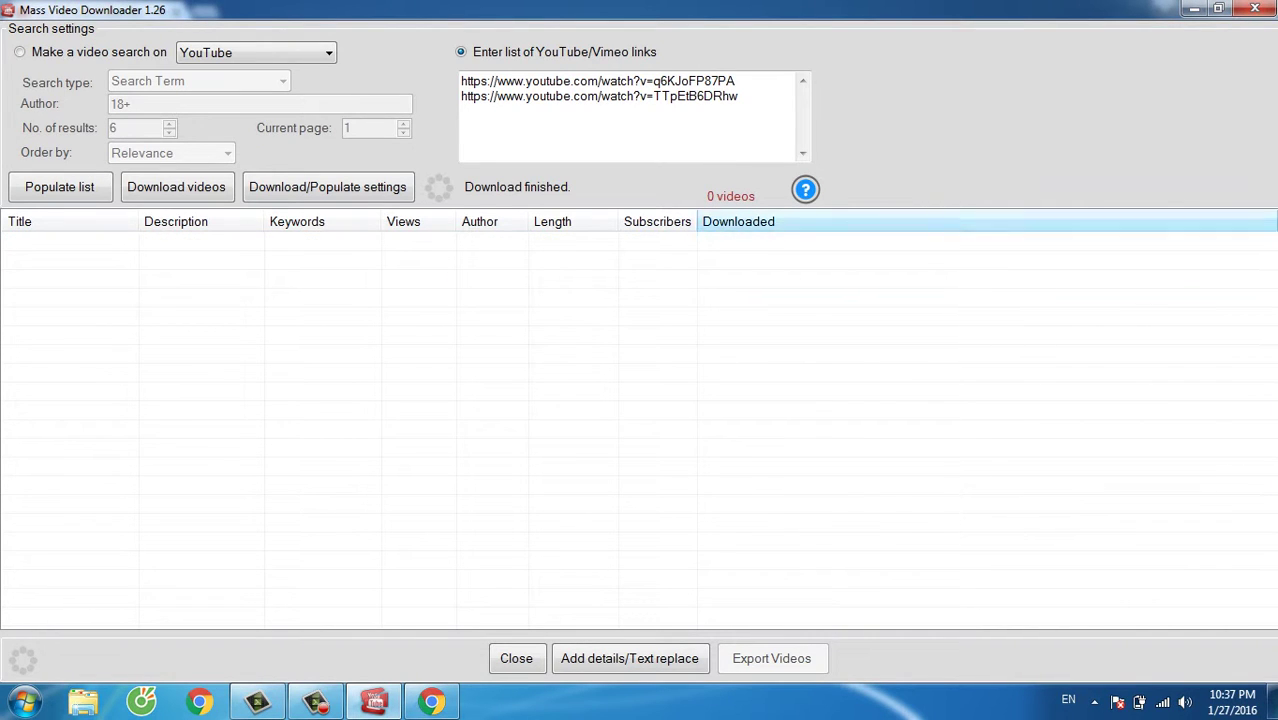
- Clear both URLs from the downloader's link list and search YouTube in Chrome for "peppa pig"
left_click_drag(738, 96, 460, 80)
key("Delete")
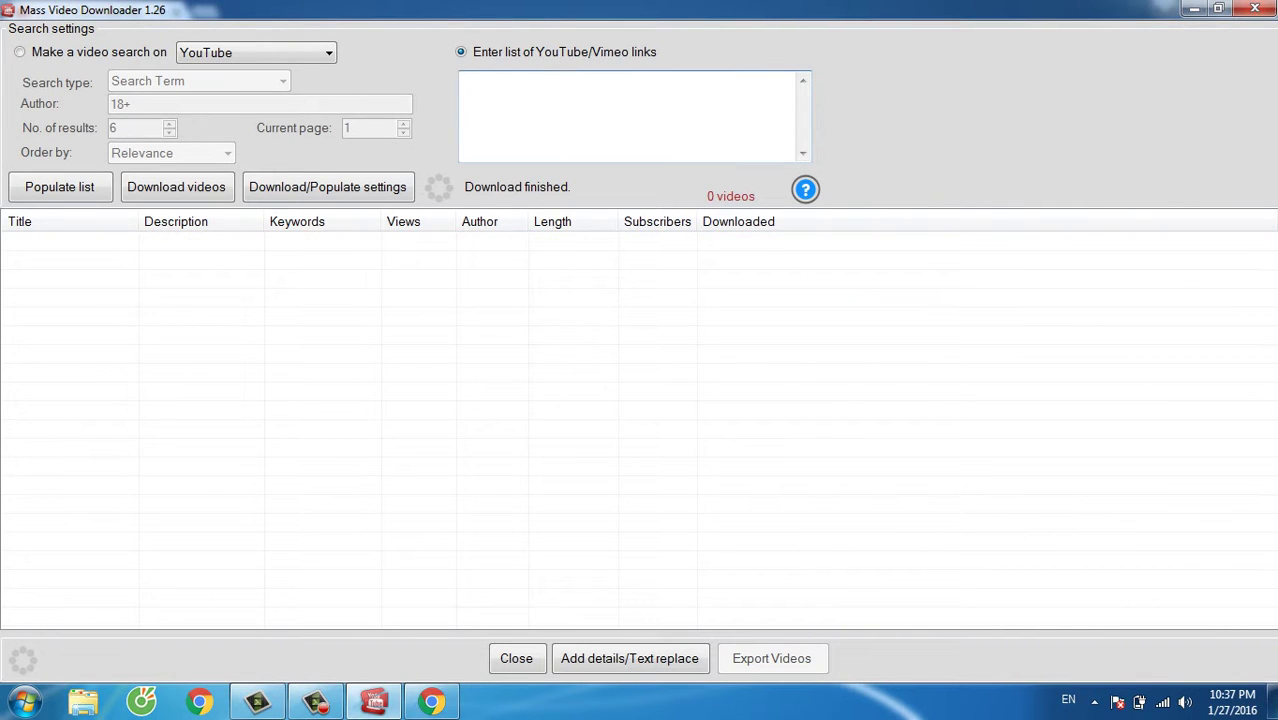
left_click(431, 701)
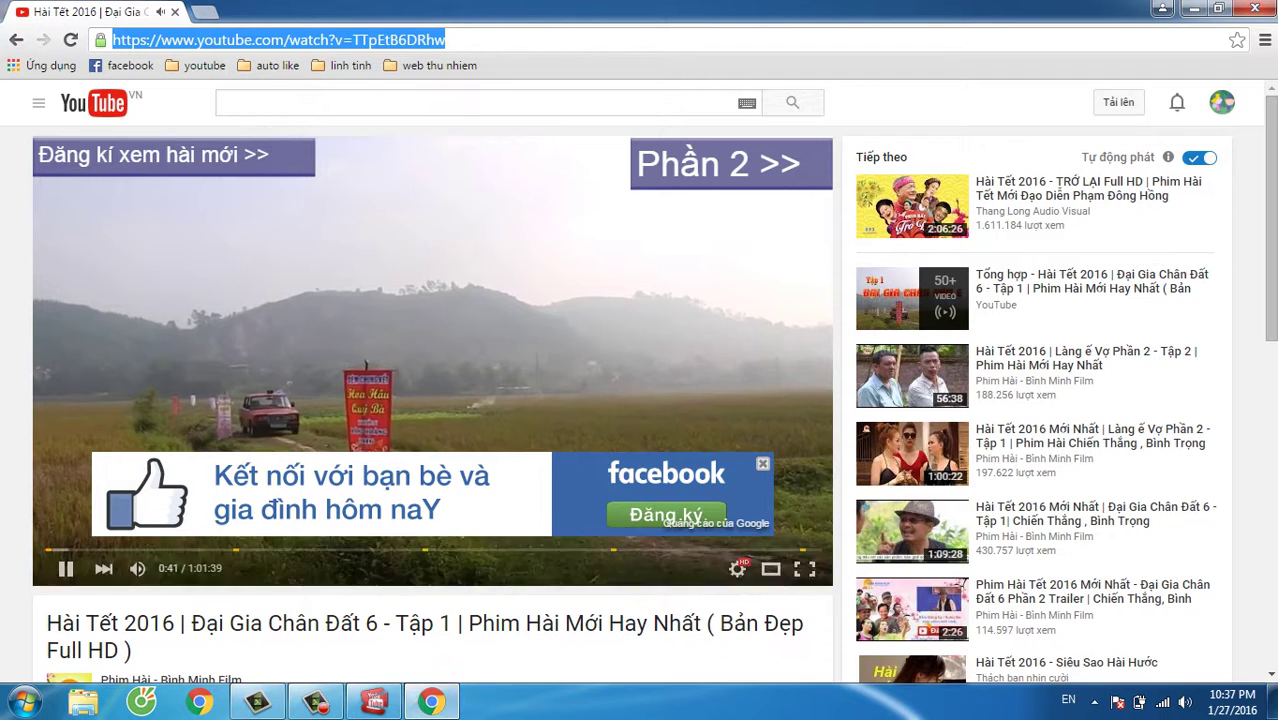
left_click(452, 103)
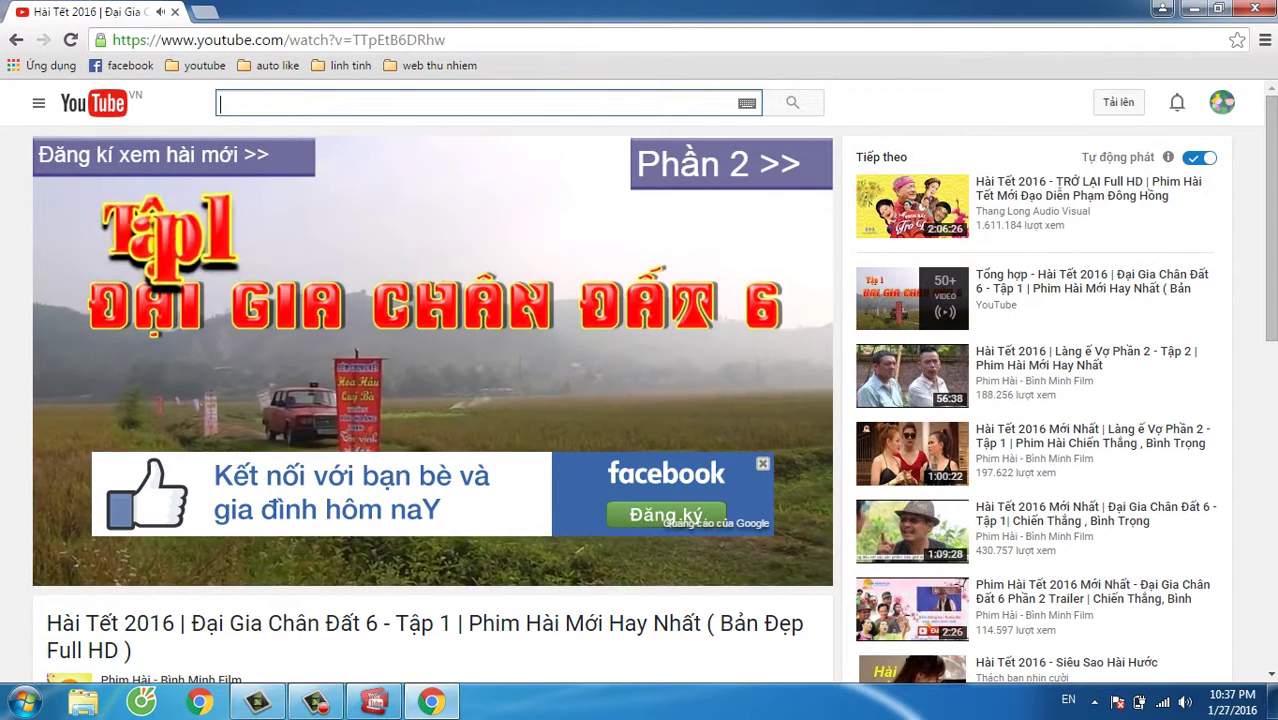
type("peppa pig")
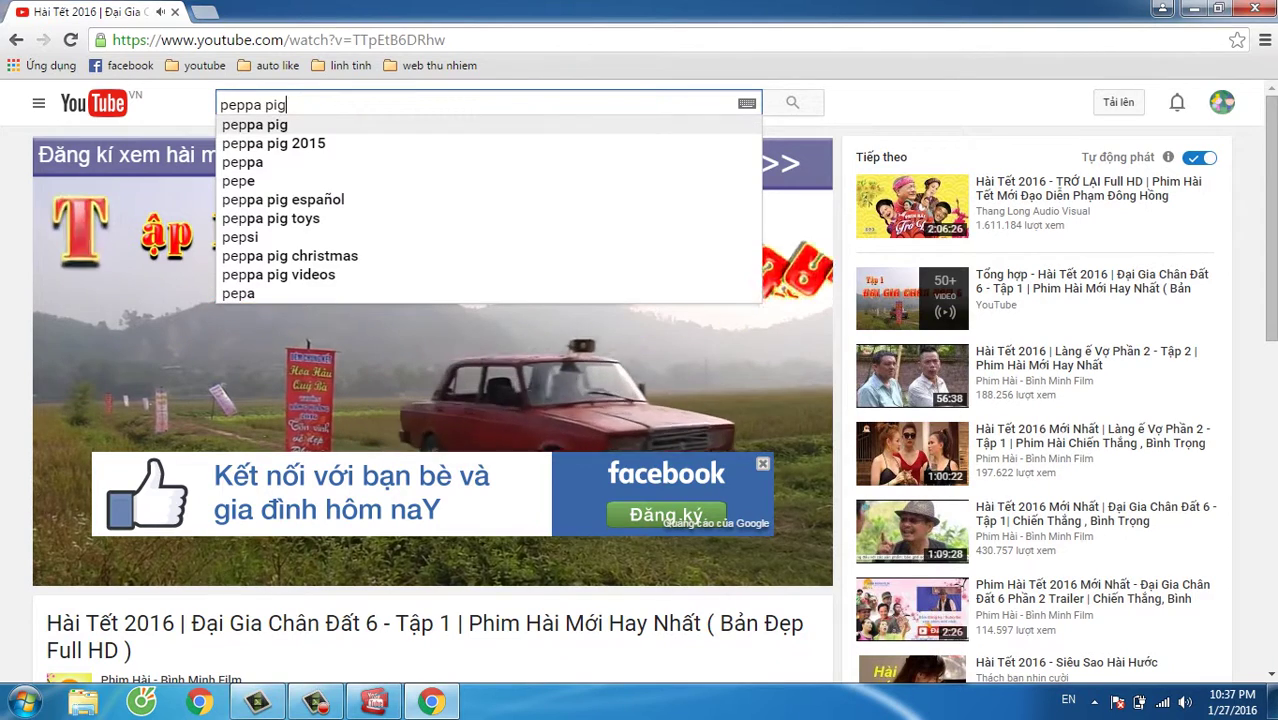
key("Return")
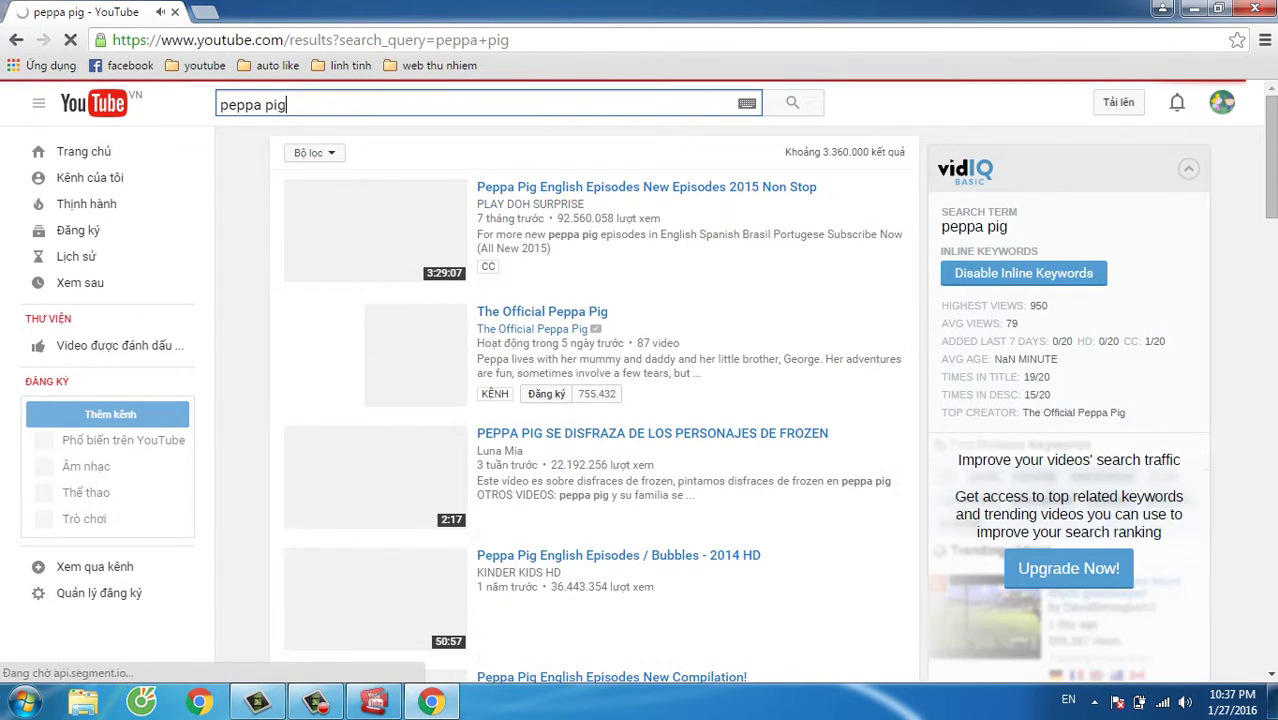
- Open the "PEPPA PIG SE DISFRAZA DE LOS PERSONAJES DE FROZEN" result in a new Chrome tab and copy its URL into Mass Video Downloader's link list
scroll(652, 340, "down", 1)
right_click(569, 341)
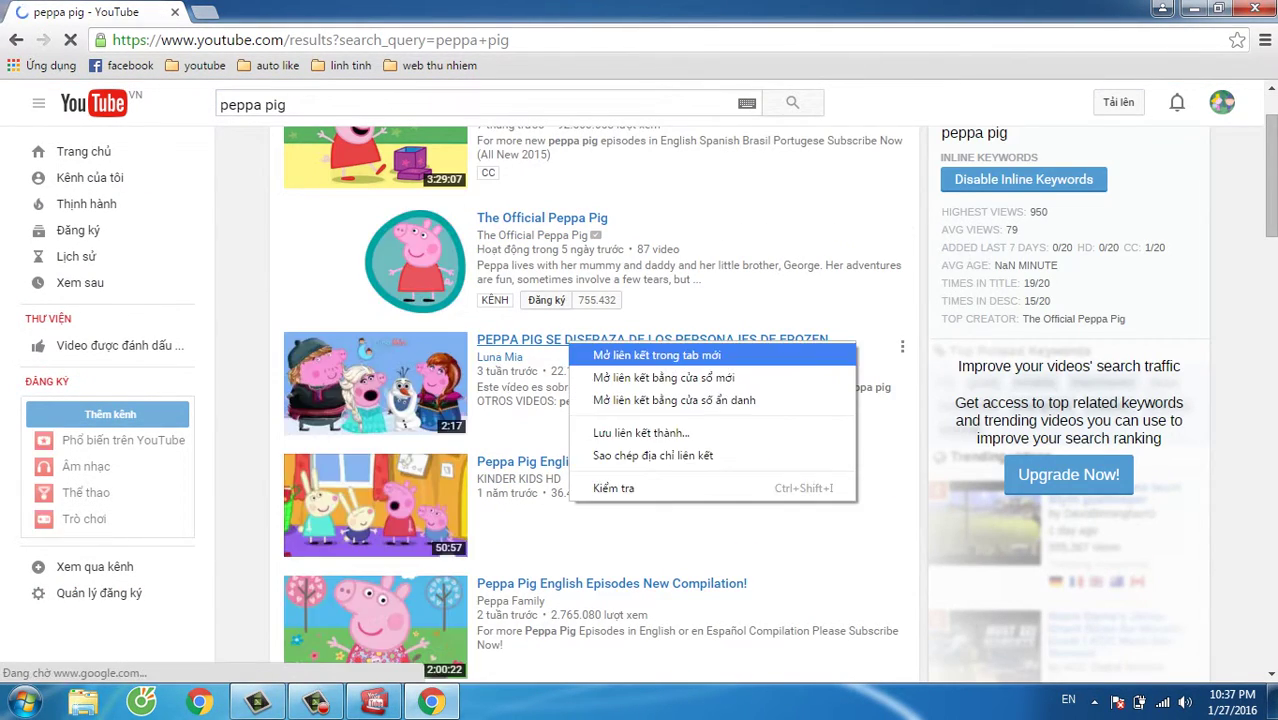
left_click(640, 356)
left_click(266, 16)
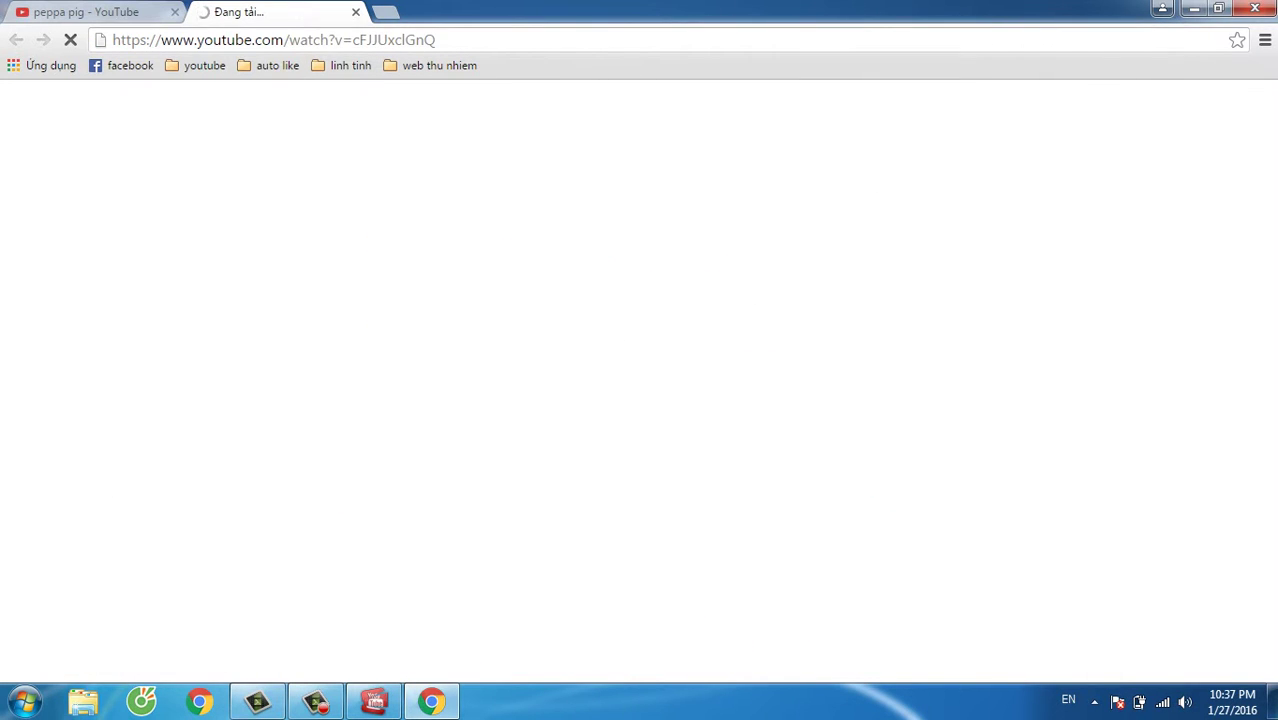
left_click(284, 40)
key("ctrl+c")
left_click(440, 708)
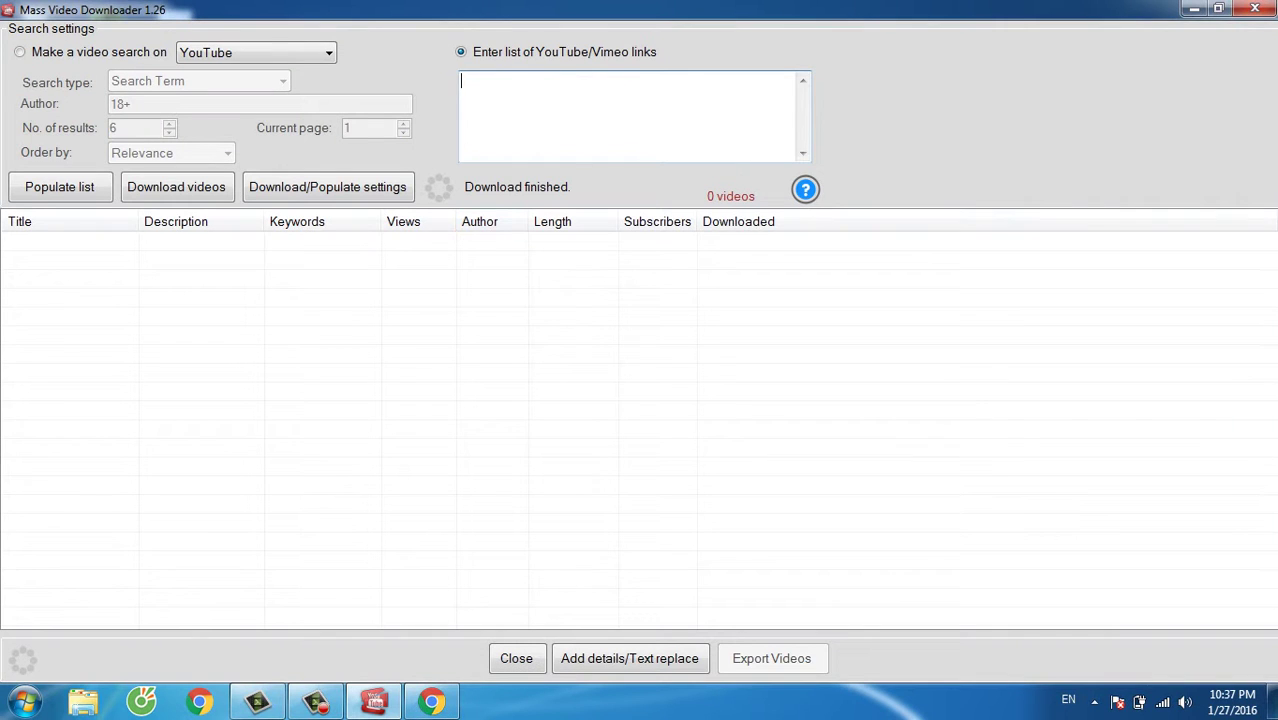
key("ctrl+v")
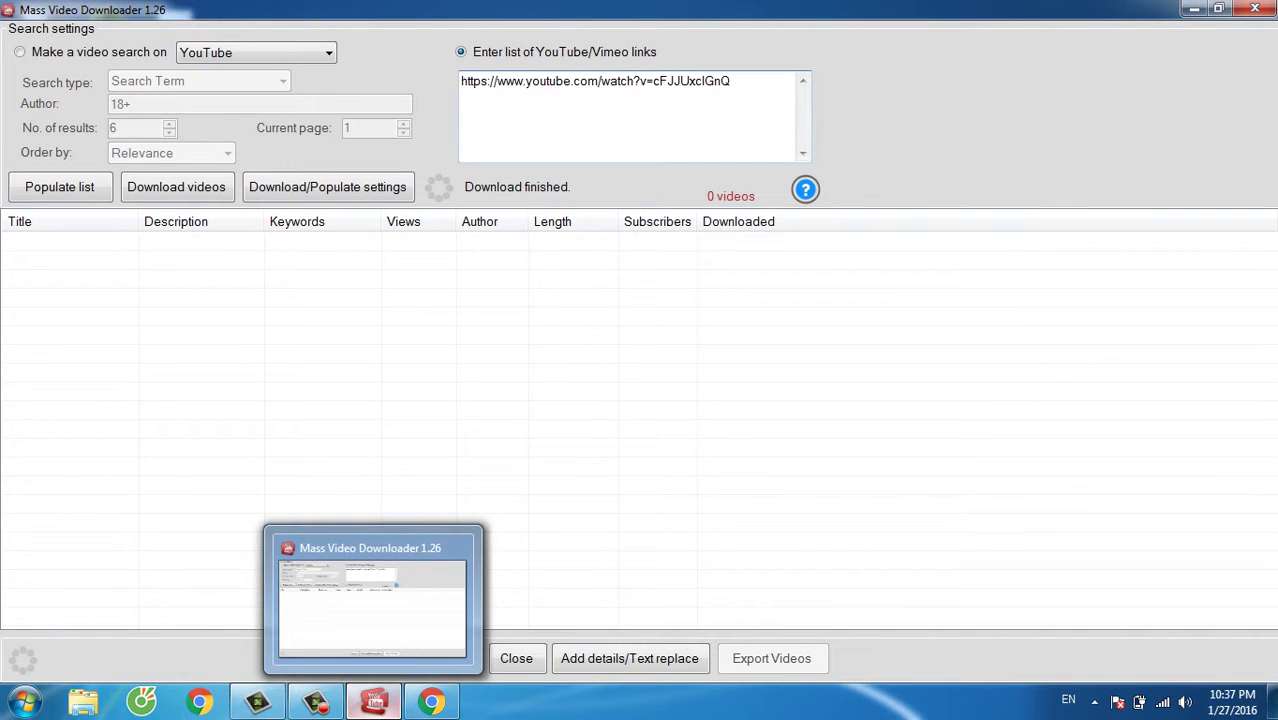
left_click(374, 700)
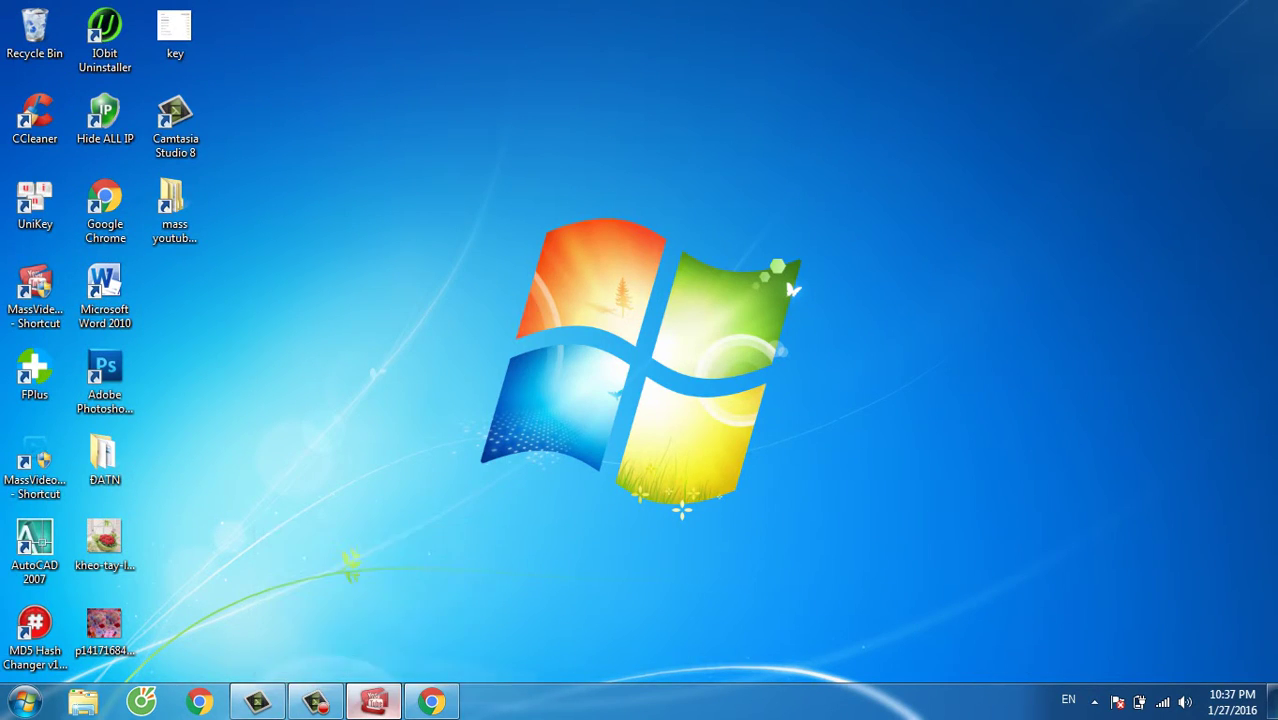
left_click(374, 700)
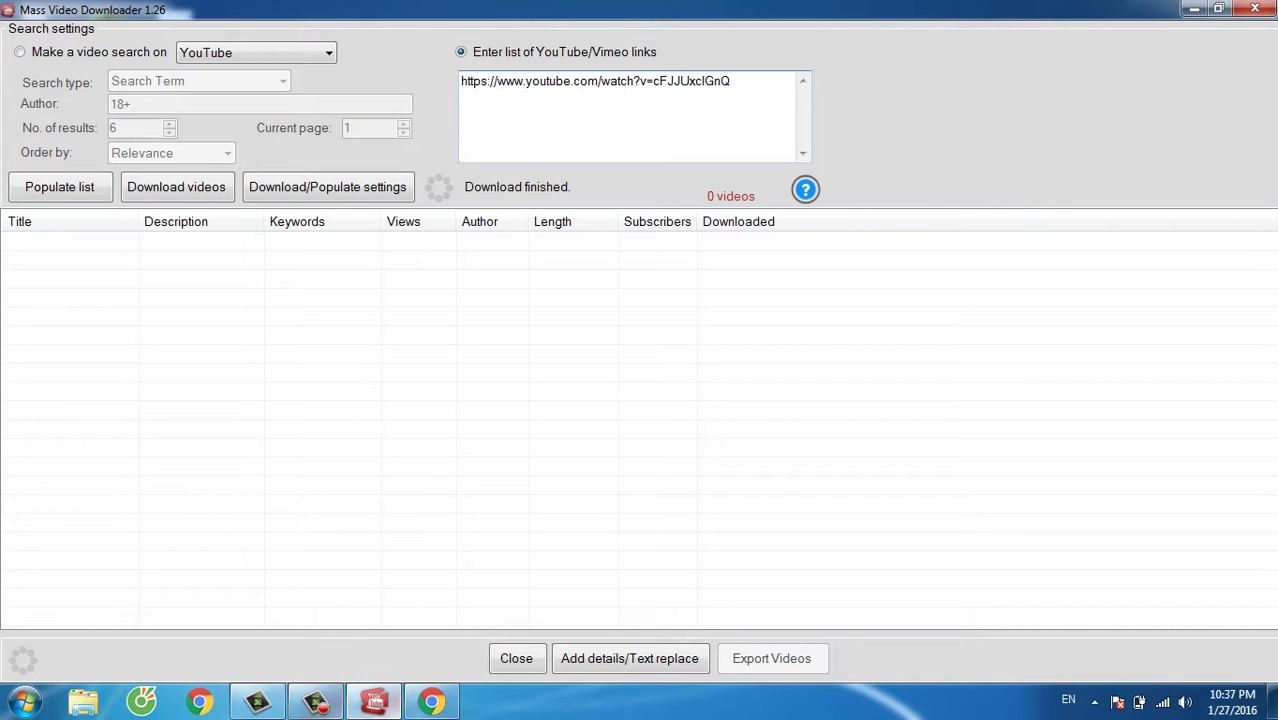
- Open the suggested "Peppa Pig Play Doh Surprise Eggs" video in Chrome and add its URL on a second line of the downloader's link list
left_click(432, 701)
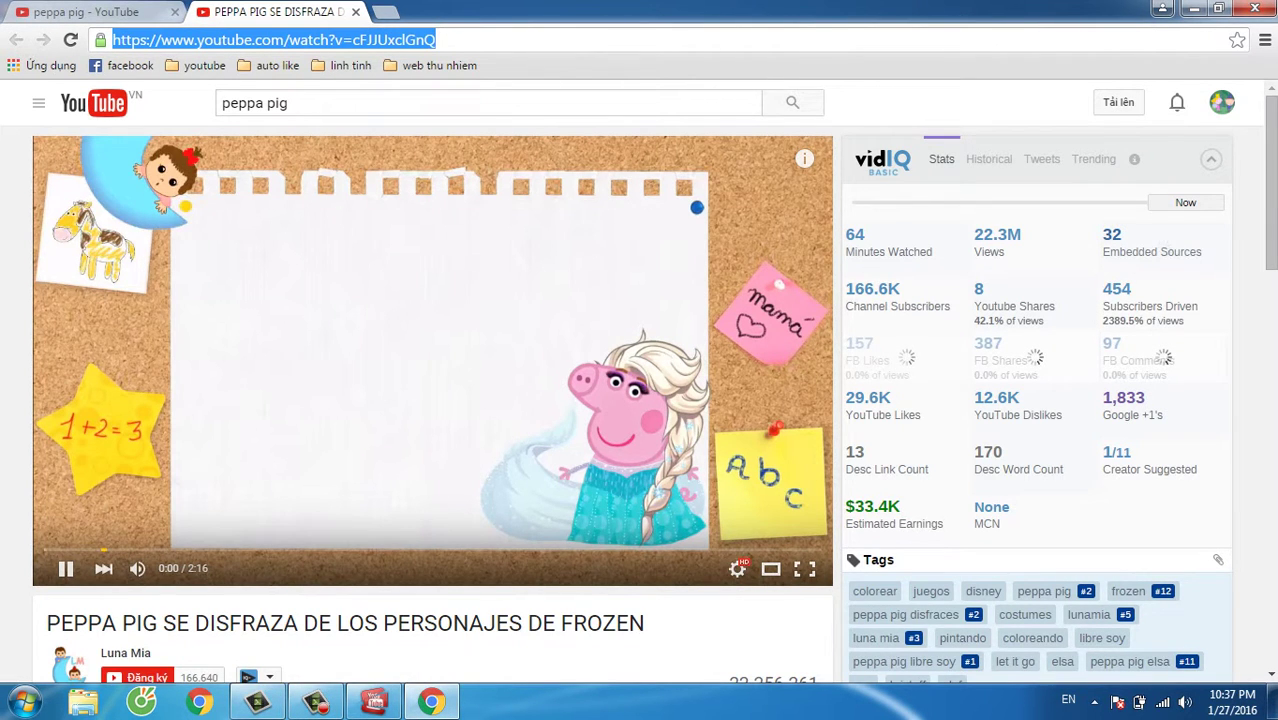
scroll(640, 380, "down", 5)
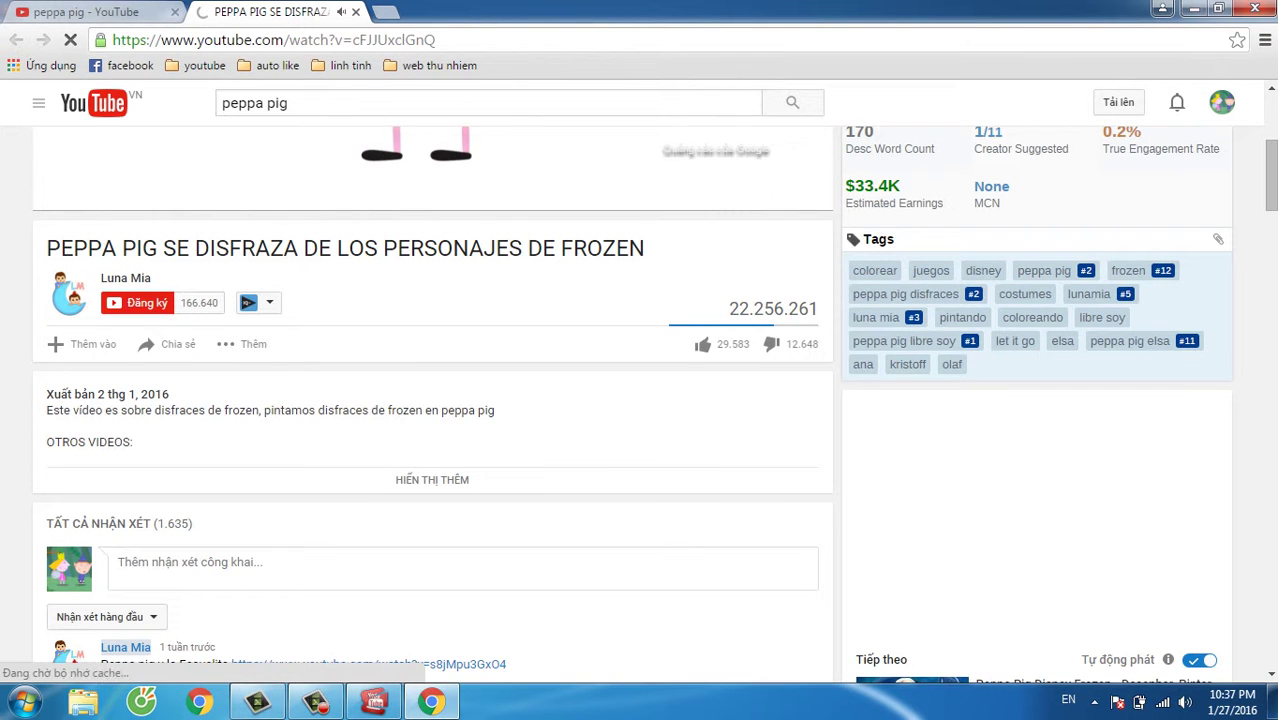
scroll(640, 400, "down", 3)
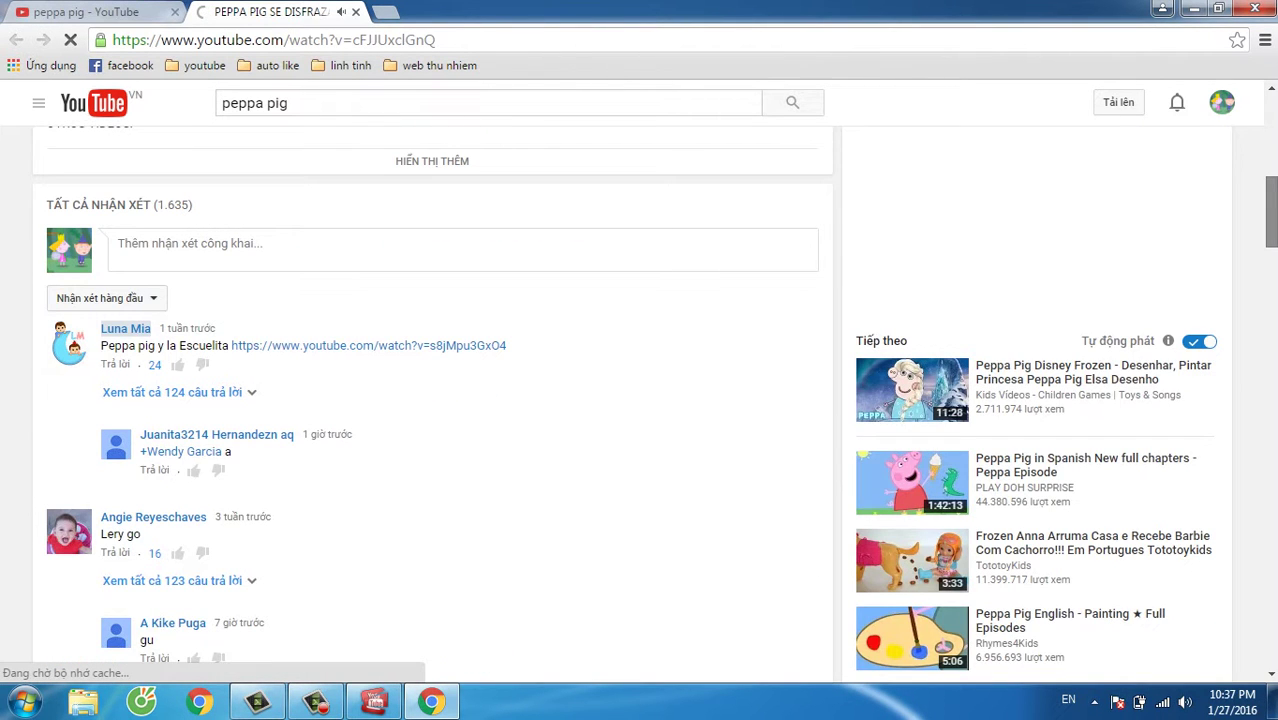
scroll(432, 400, "down", 10)
scroll(432, 400, "up", 5)
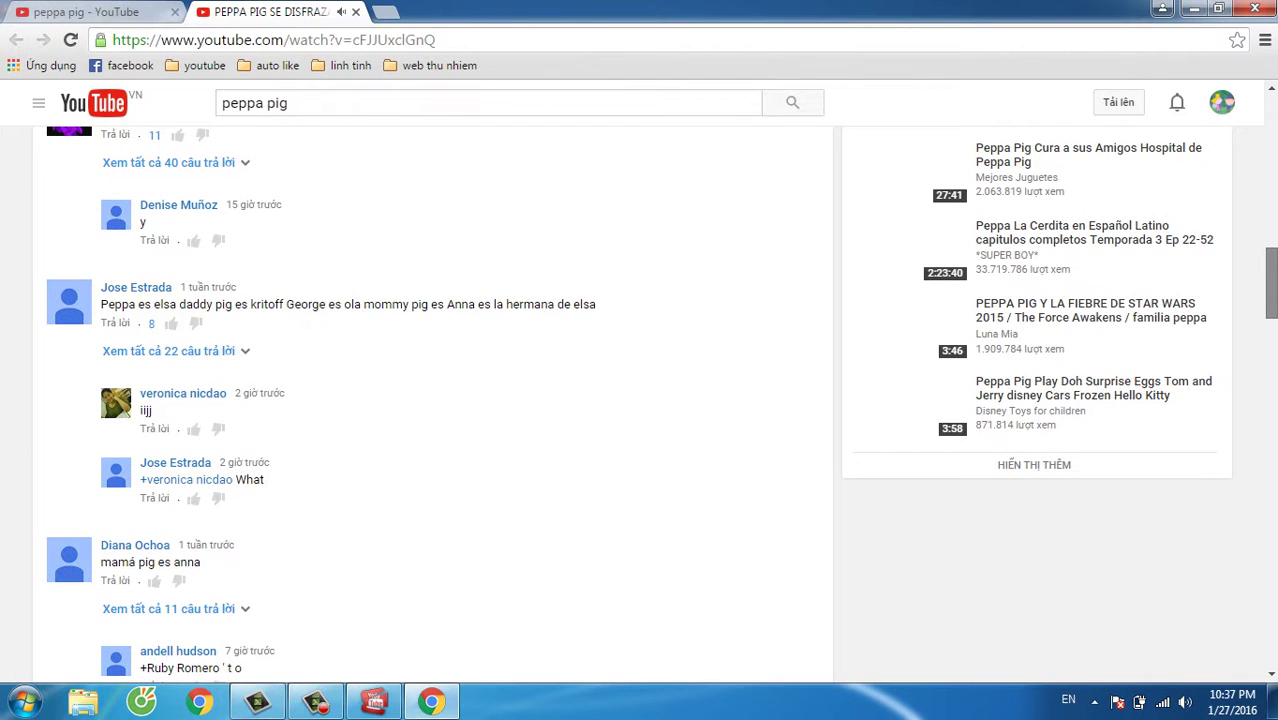
scroll(432, 400, "up", 1)
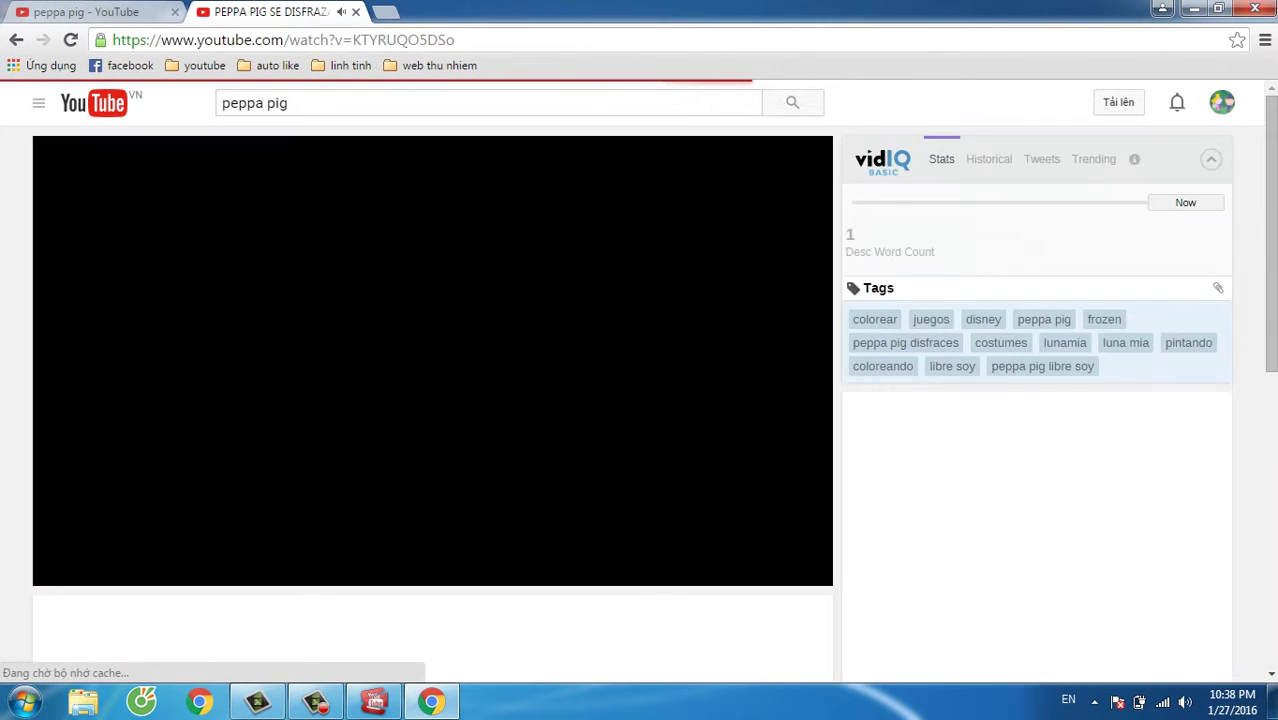
left_click(284, 40)
key("ctrl+c")
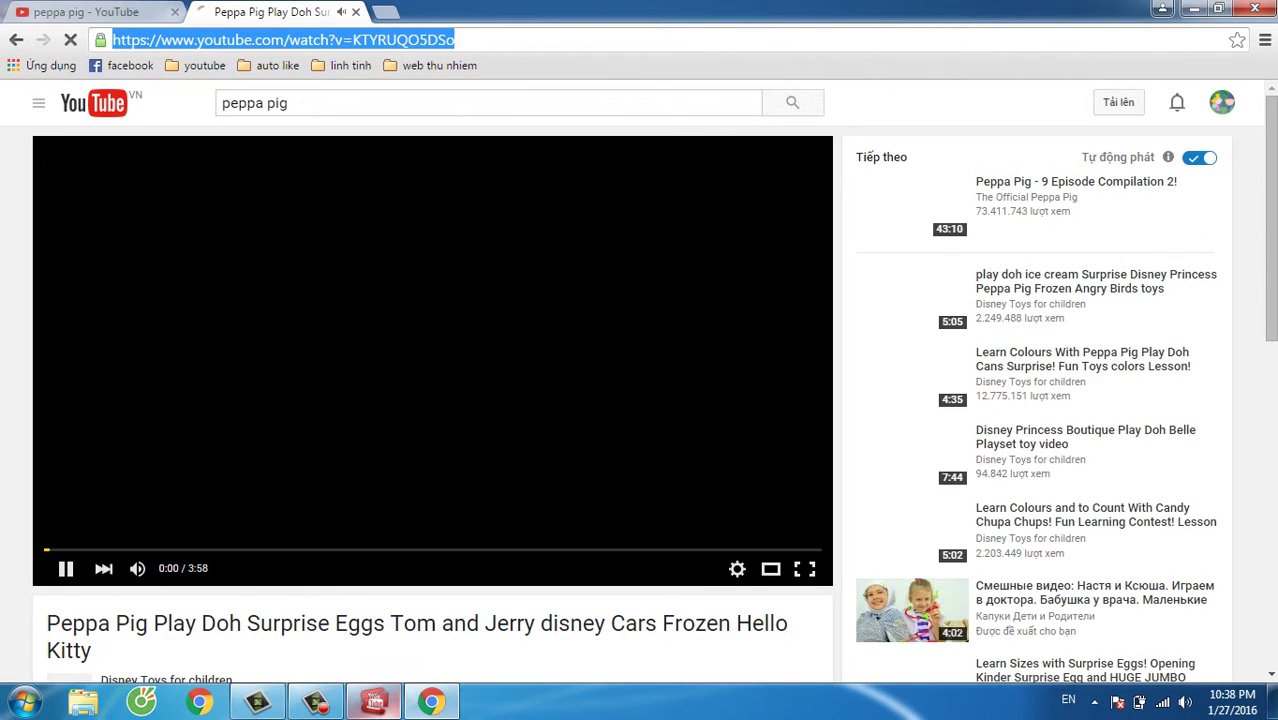
key("alt+Tab")
key("Return")
key("ctrl+v")
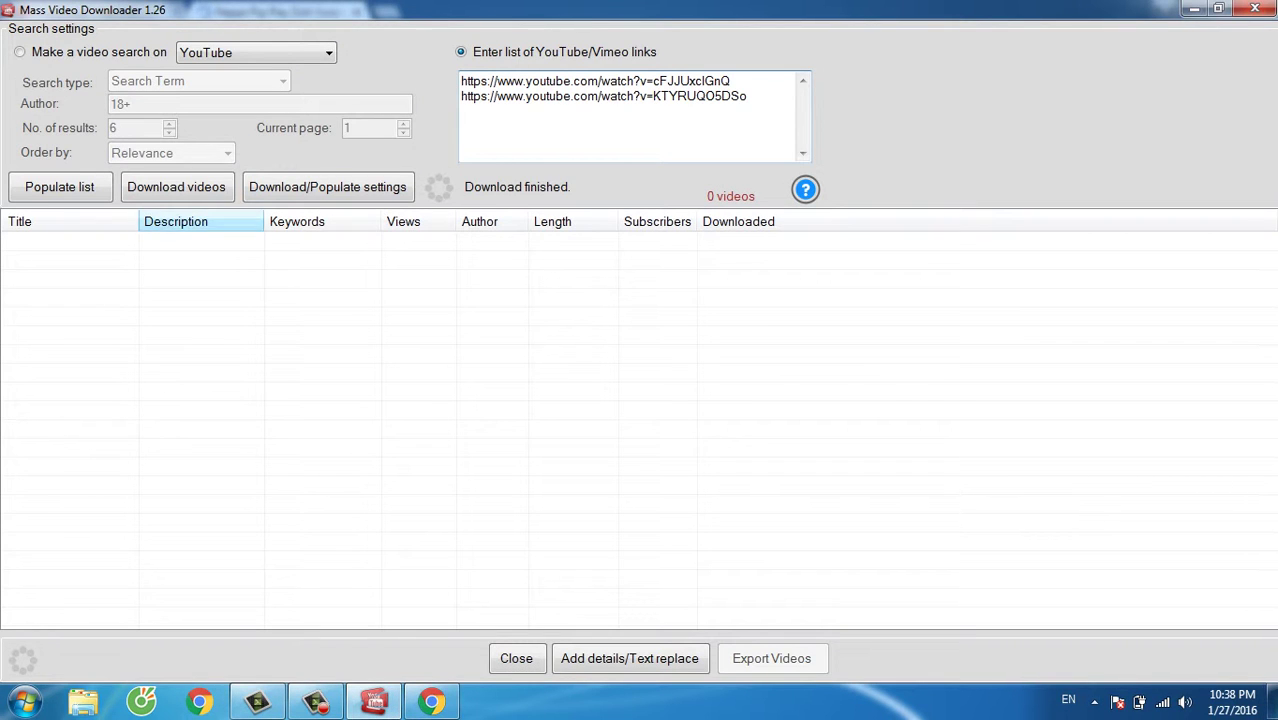
- Populate the results table from the two Peppa Pig links entered in the link list
left_click_drag(750, 97, 460, 81)
left_click(513, 96)
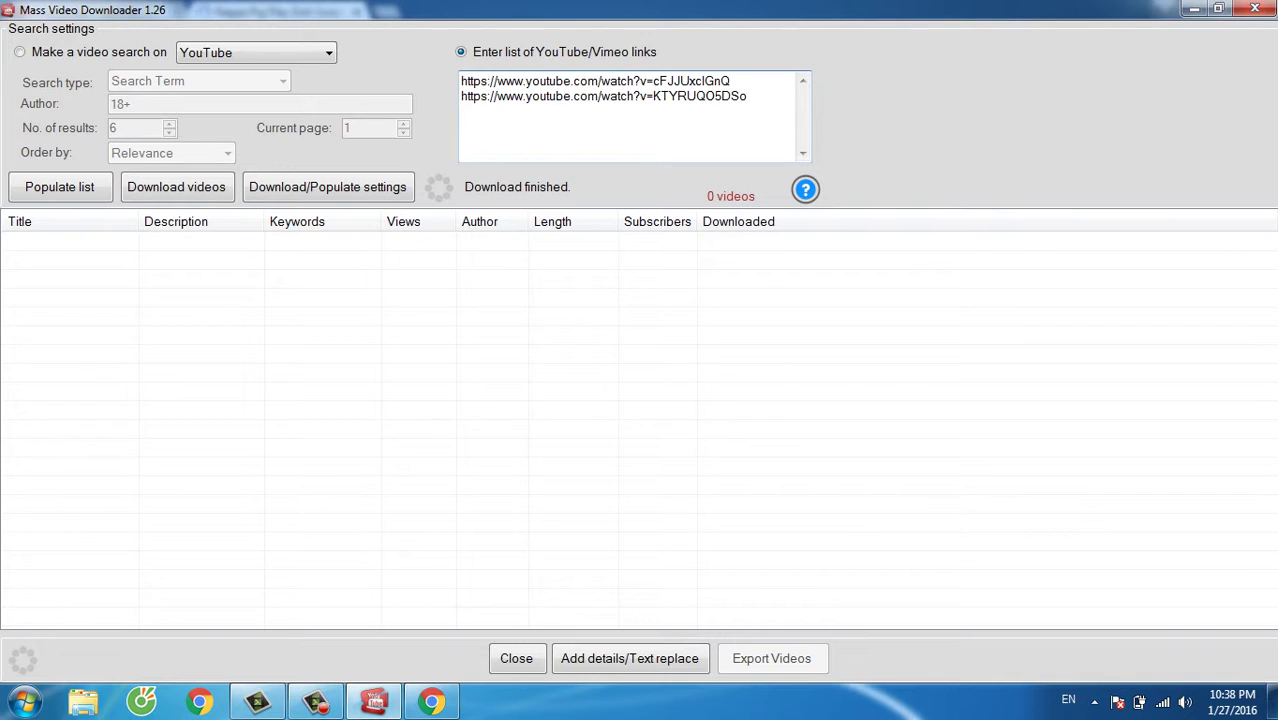
left_click_drag(741, 96, 487, 81)
left_click(59, 187)
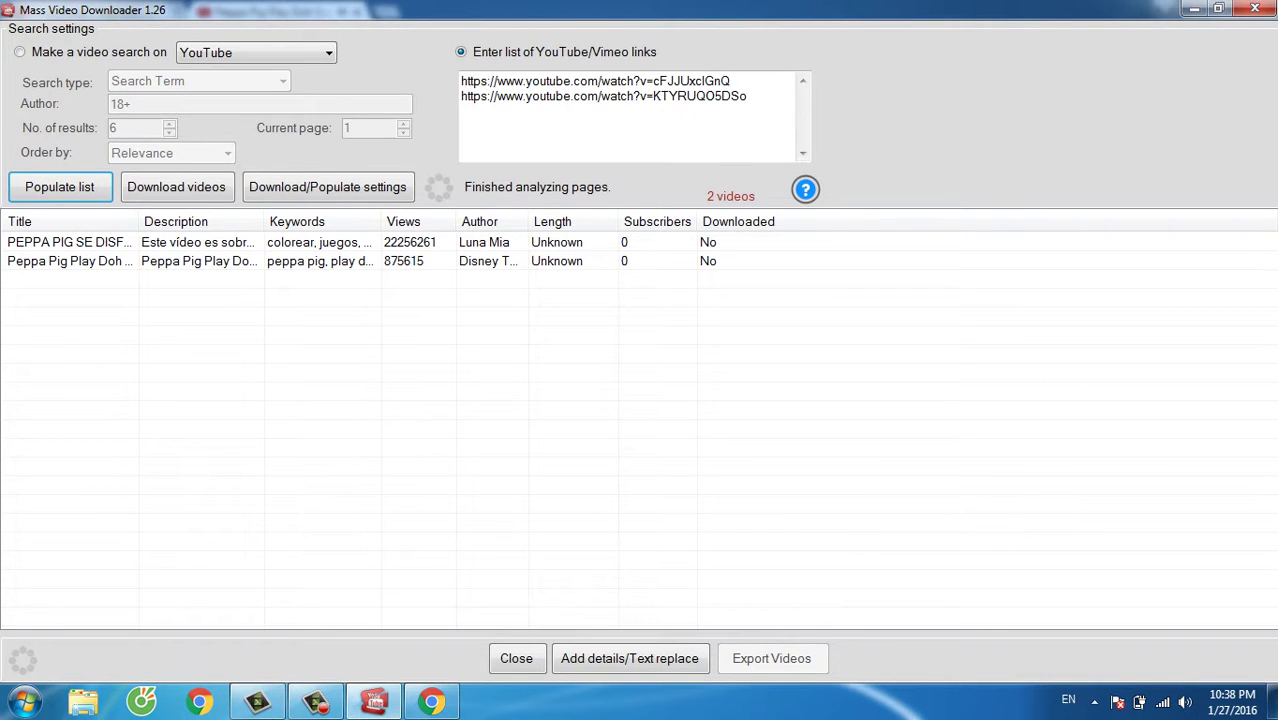
- Start downloading the two listed Peppa Pig videos and watch their progress in the Downloaded column
left_click(176, 187)
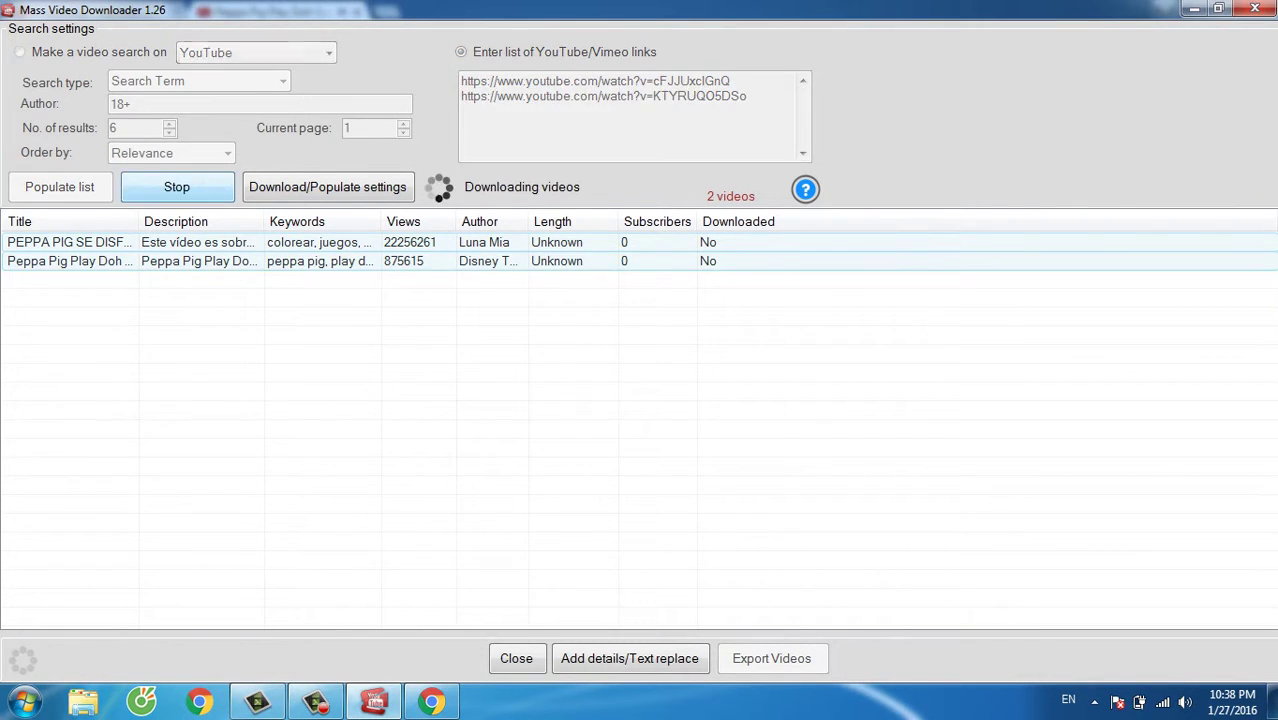
left_click_drag(664, 338, 741, 234)
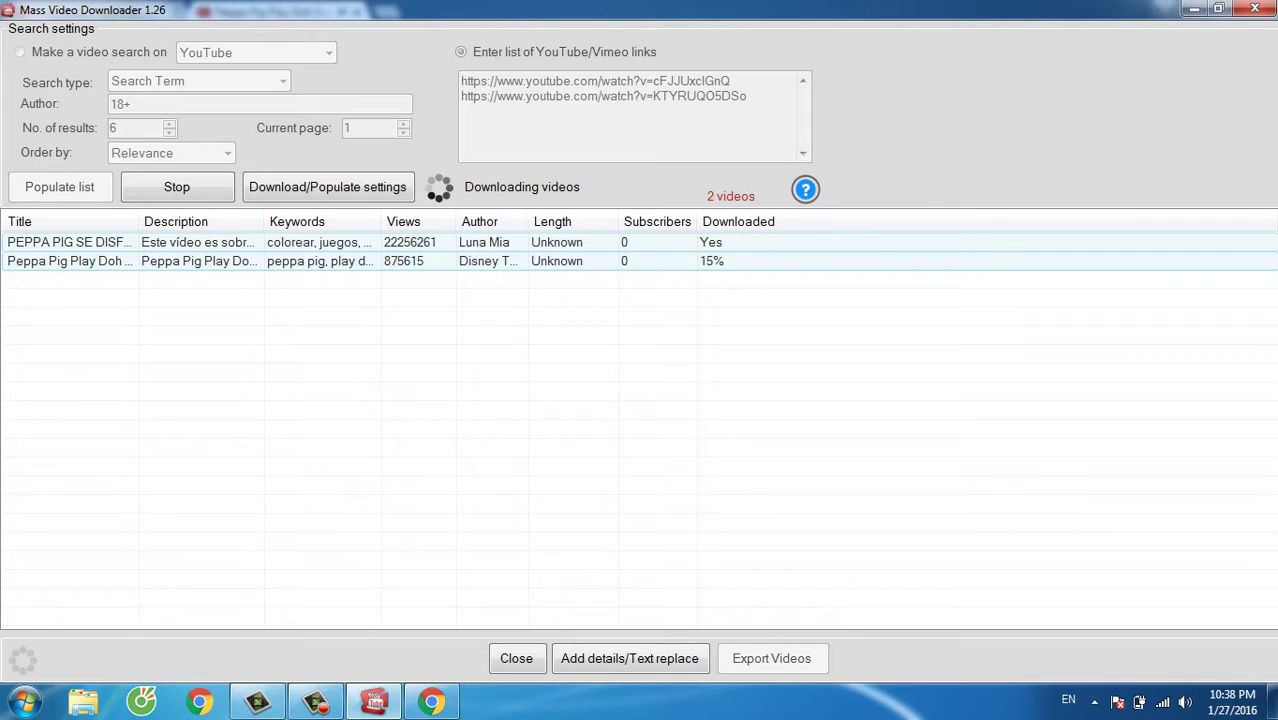
left_click_drag(683, 299, 731, 236)
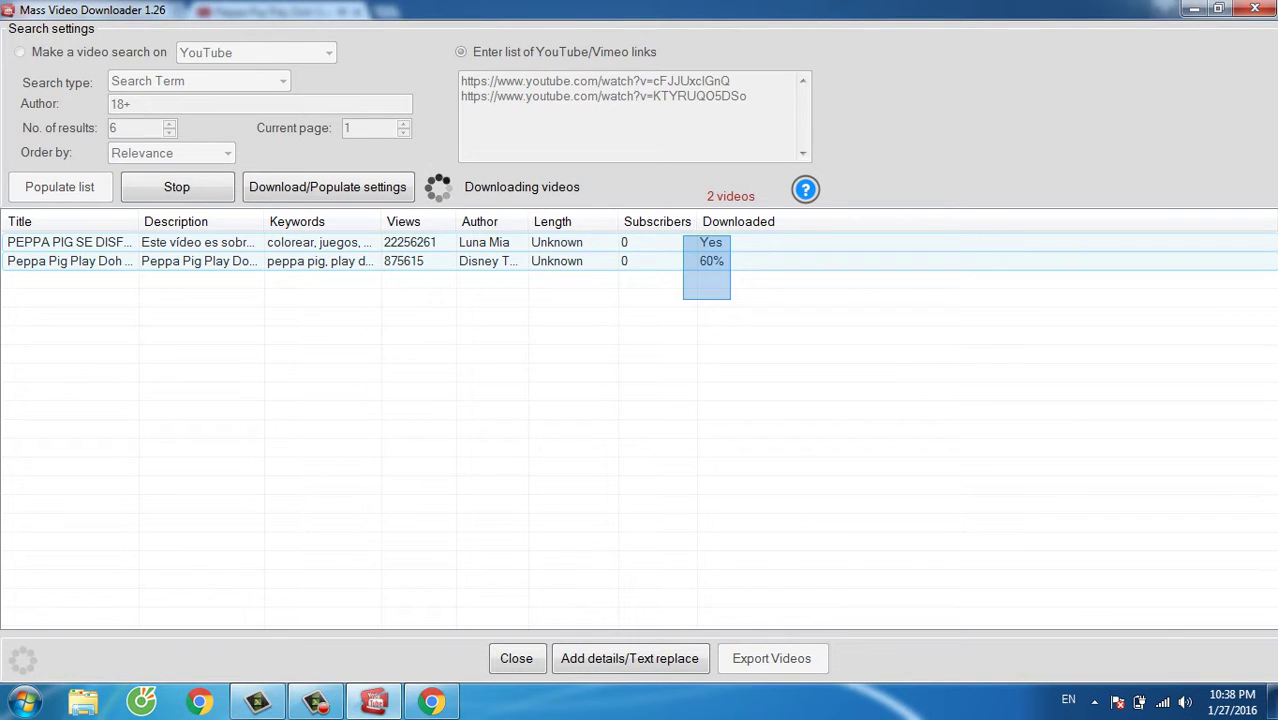
left_click_drag(731, 236, 738, 234)
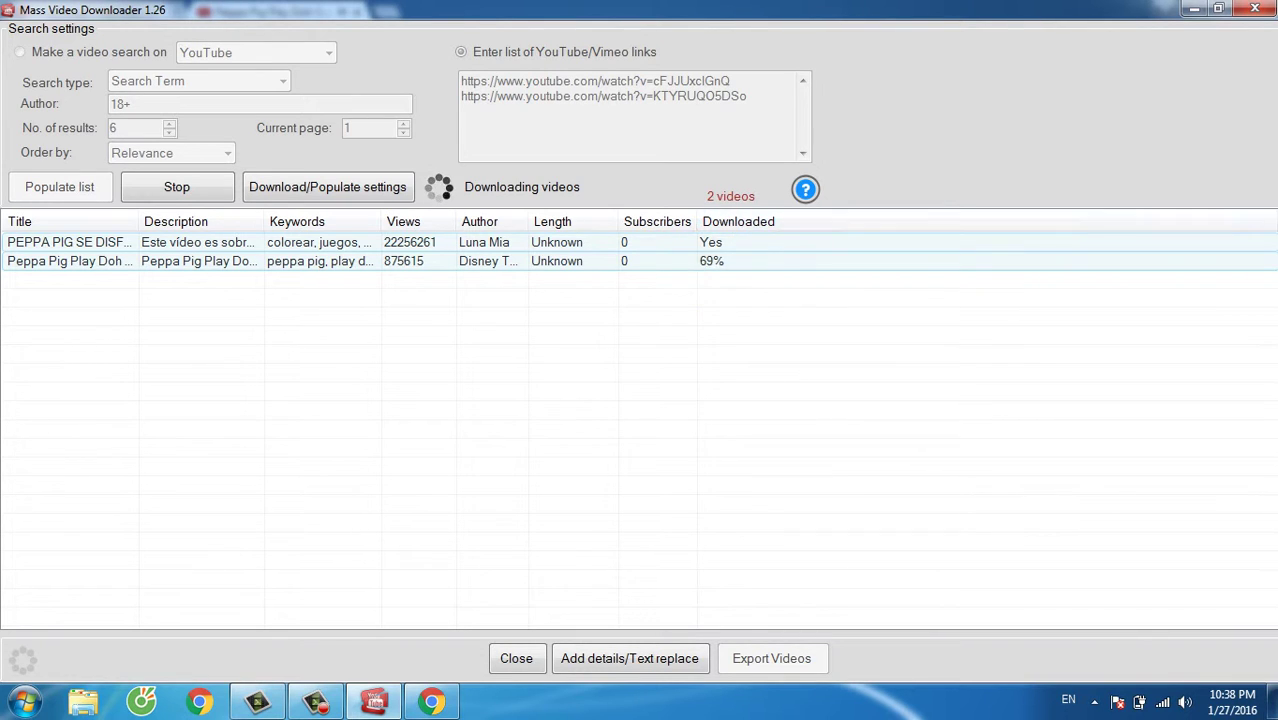
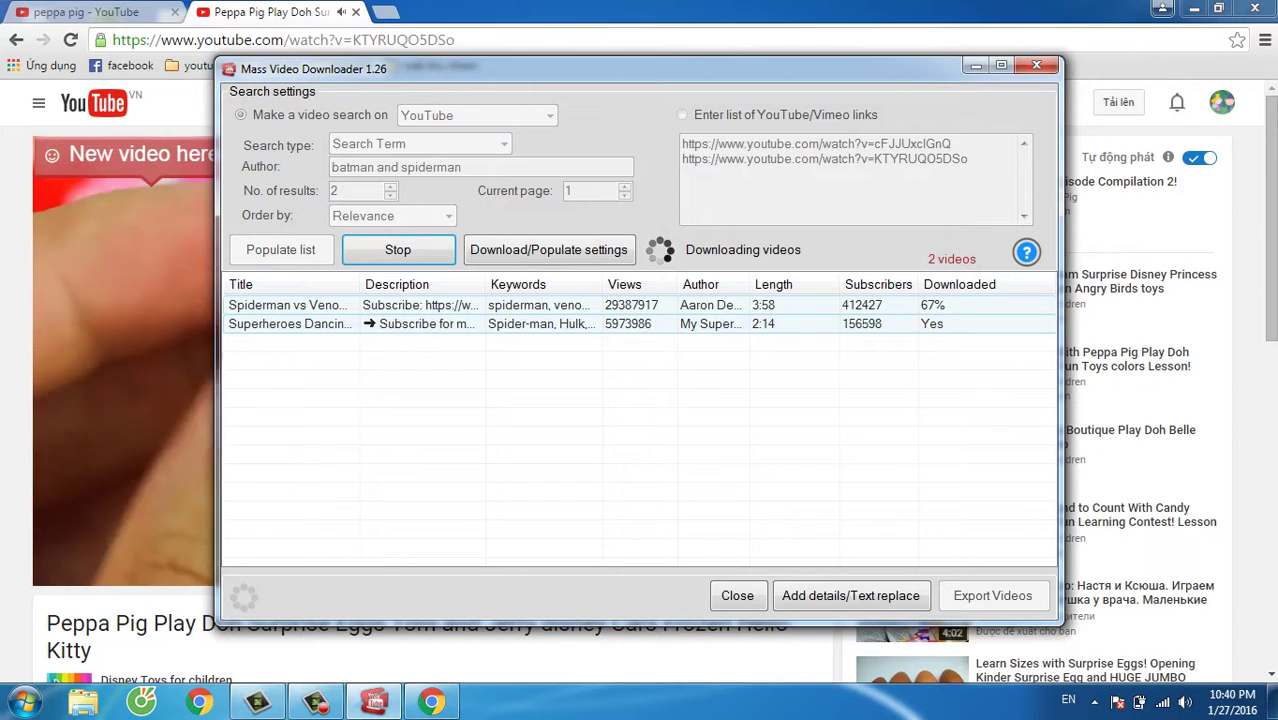
- Check the download progress of the two "batman and spiderman" search results in the results table
left_click_drag(913, 338, 949, 323)
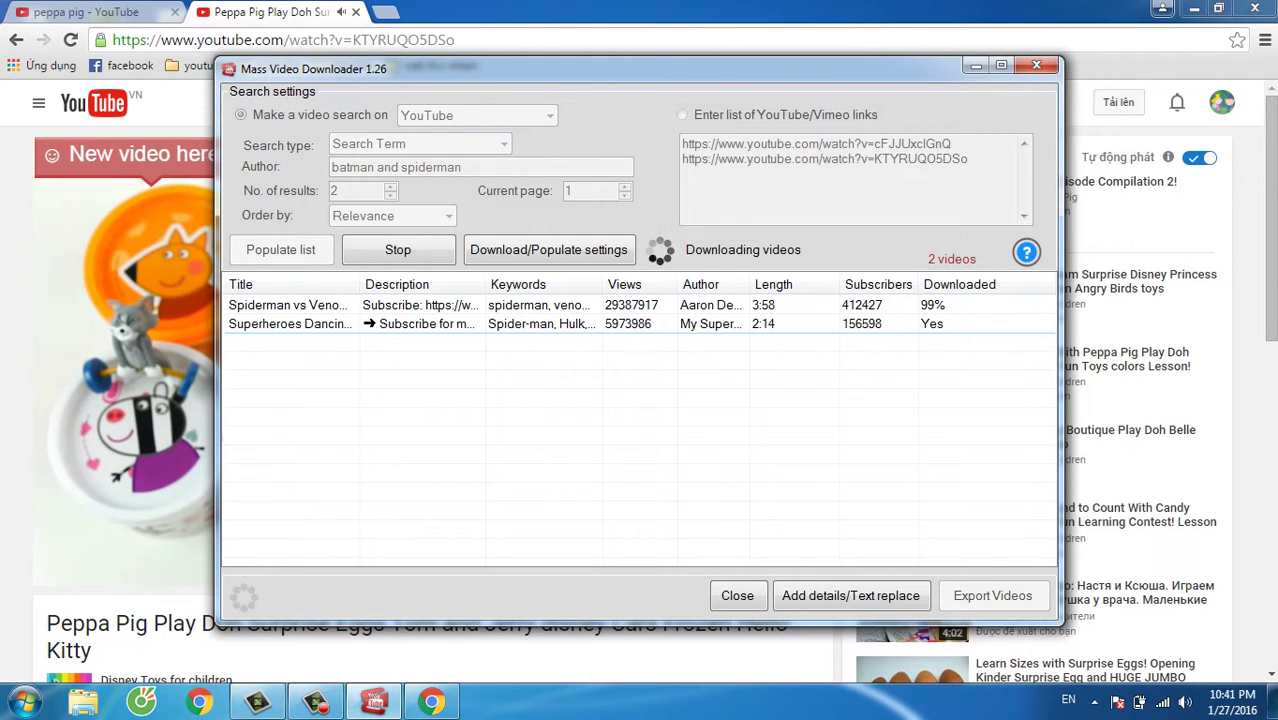
mouse_move(879, 389)
left_mouse_down()
mouse_move(935, 298)
mouse_move(987, 298)
left_mouse_up()
left_click_drag(899, 366, 942, 298)
left_click_drag(579, 352, 598, 298)
left_click_drag(597, 386, 606, 370)
left_click_drag(532, 522, 610, 298)
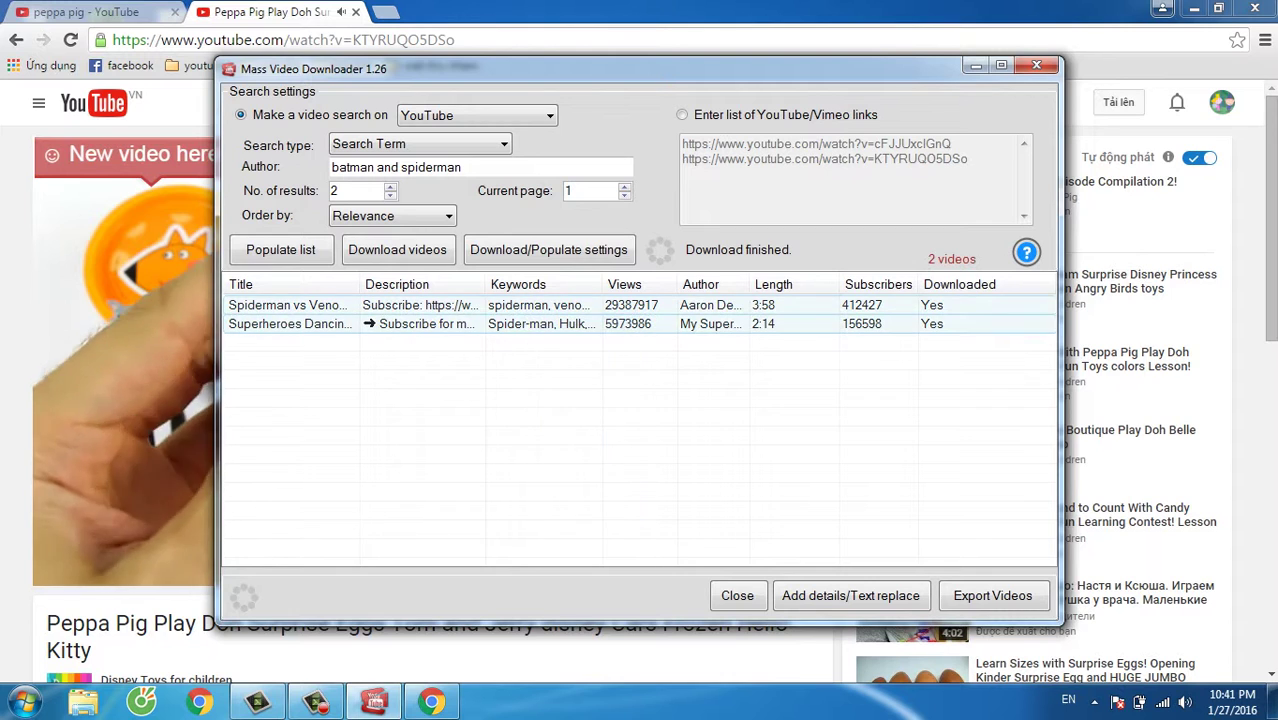
- Select both downloaded superhero videos and open the classic export for uploading in MVB Pro
left_click_drag(533, 425, 674, 300)
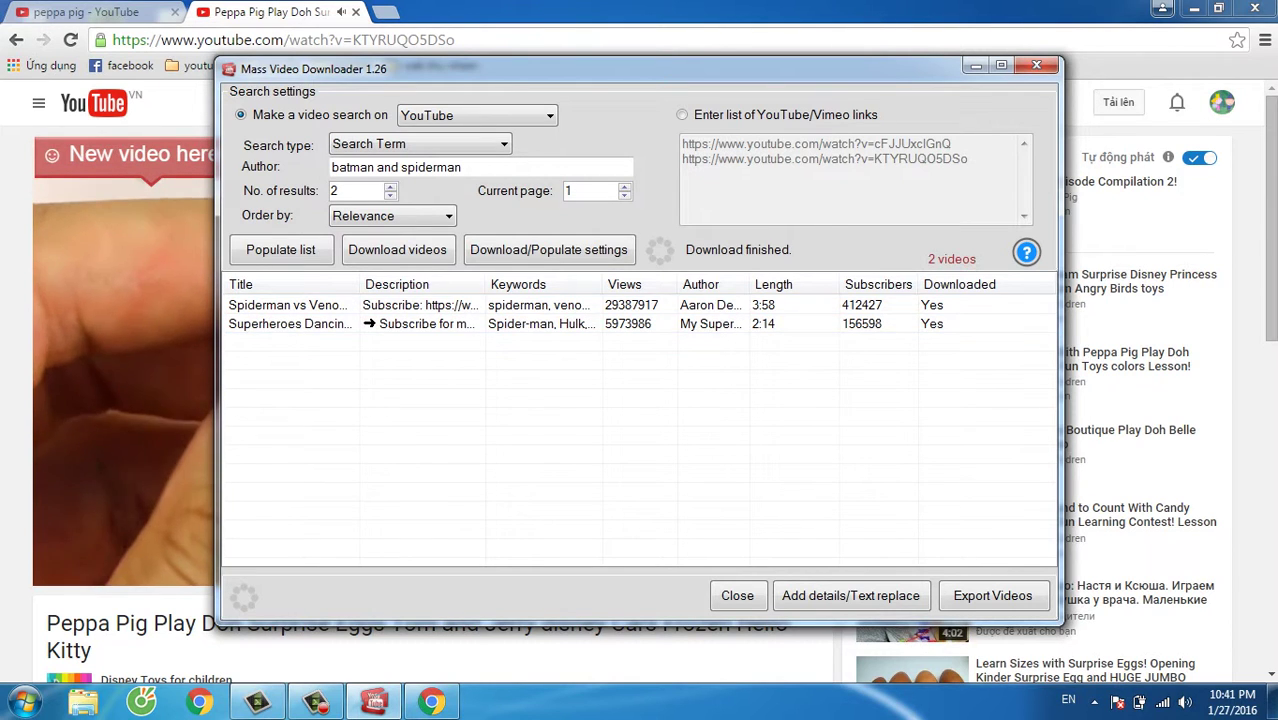
left_click_drag(647, 383, 720, 302)
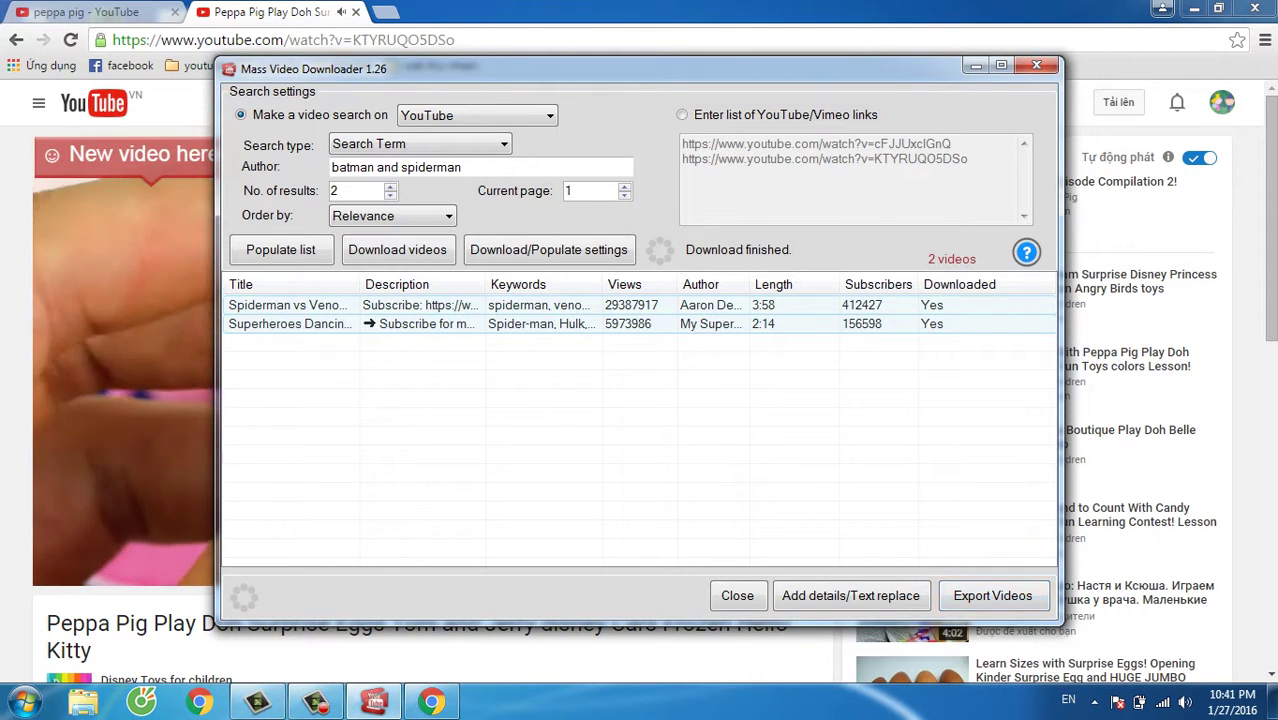
left_click(992, 595)
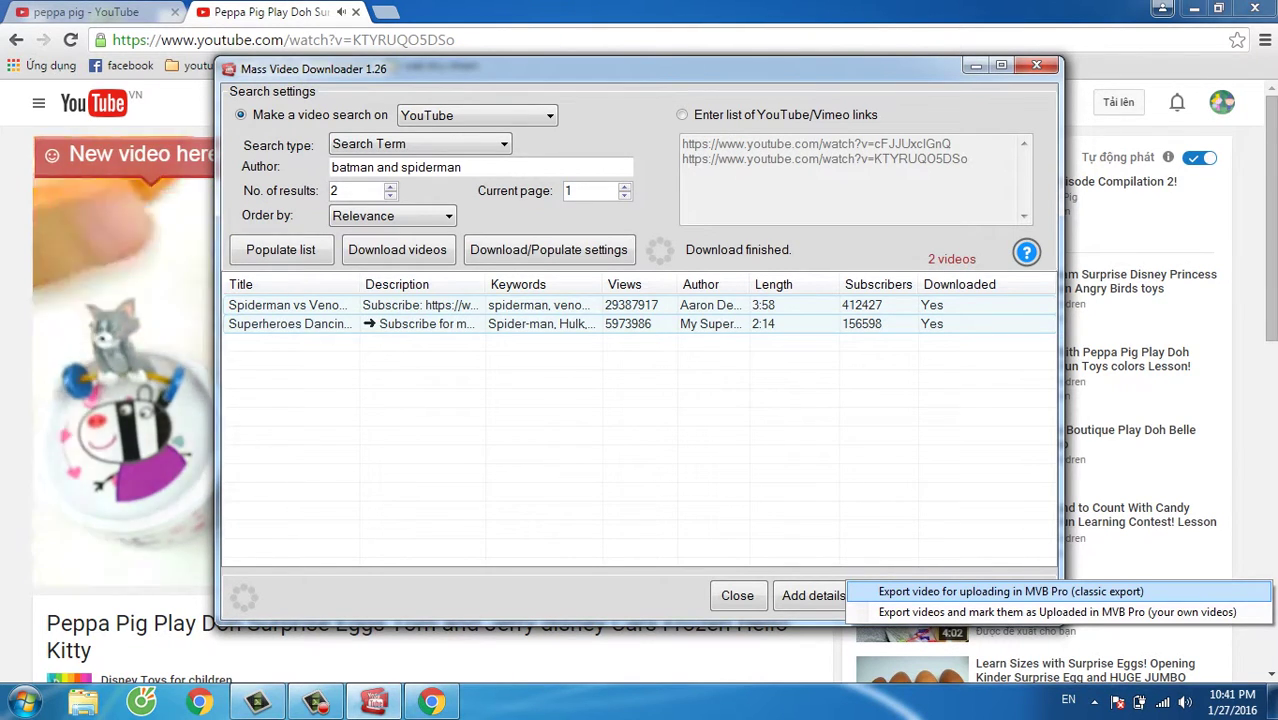
left_click(799, 384)
left_click_drag(799, 384, 829, 302)
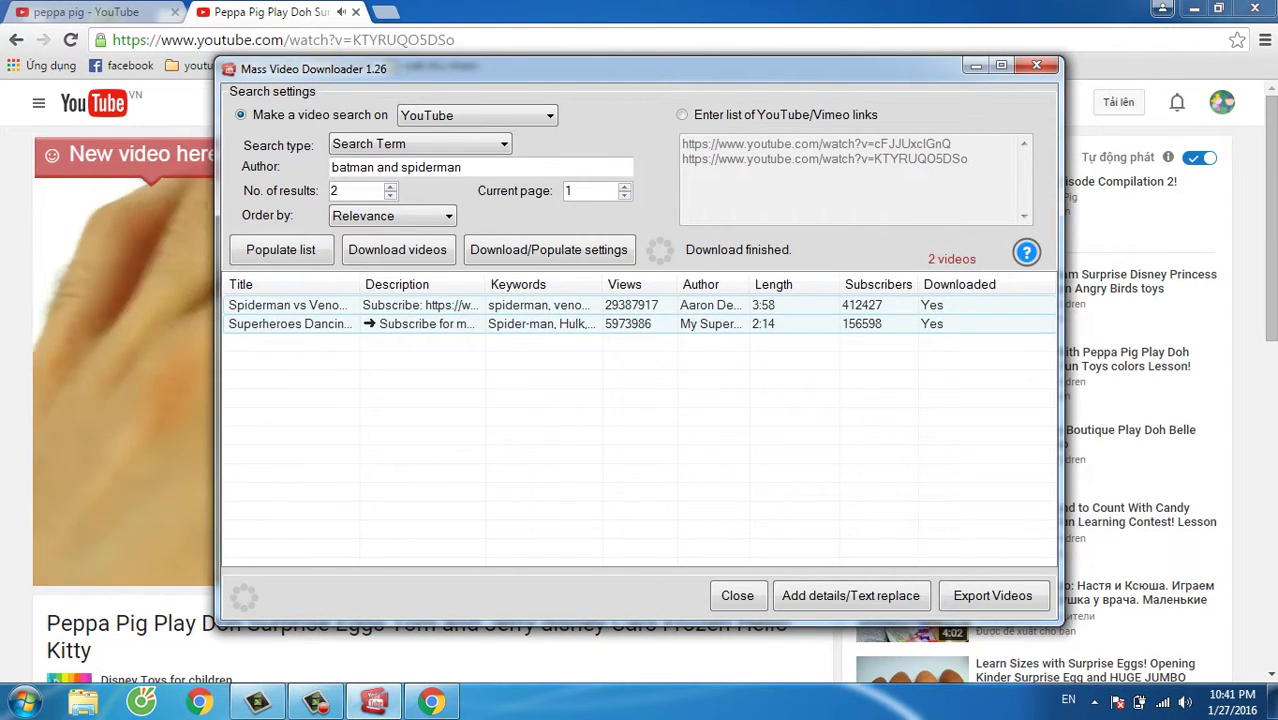
left_click_drag(667, 353, 734, 306)
left_click(992, 595)
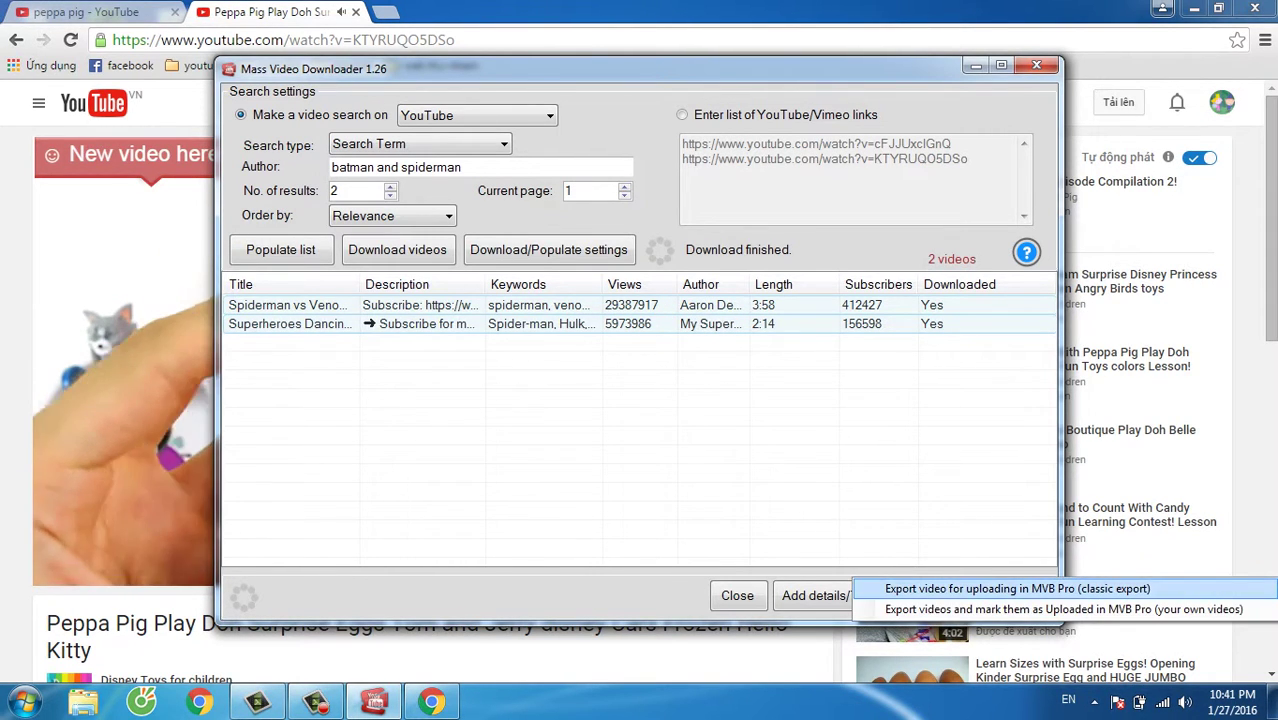
left_click(1017, 588)
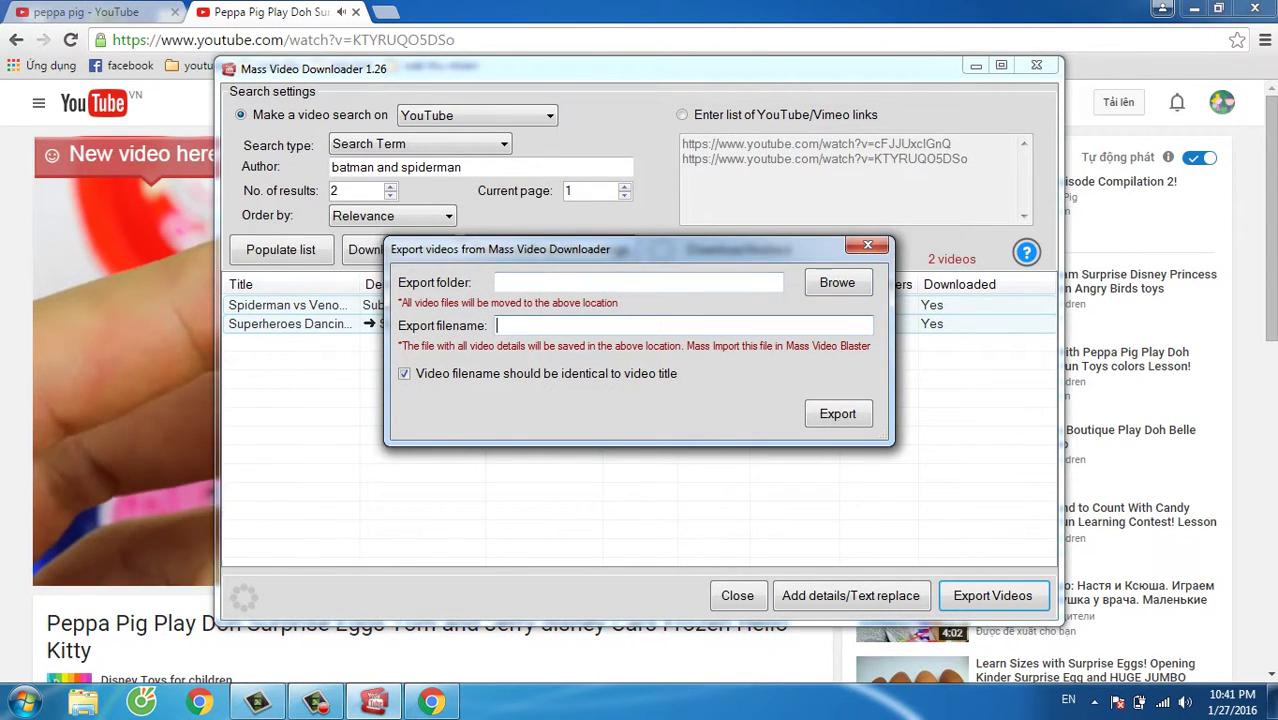
- Create a folder named "demo" on the desktop while browsing for the export folder and accept the selection
left_click(837, 282)
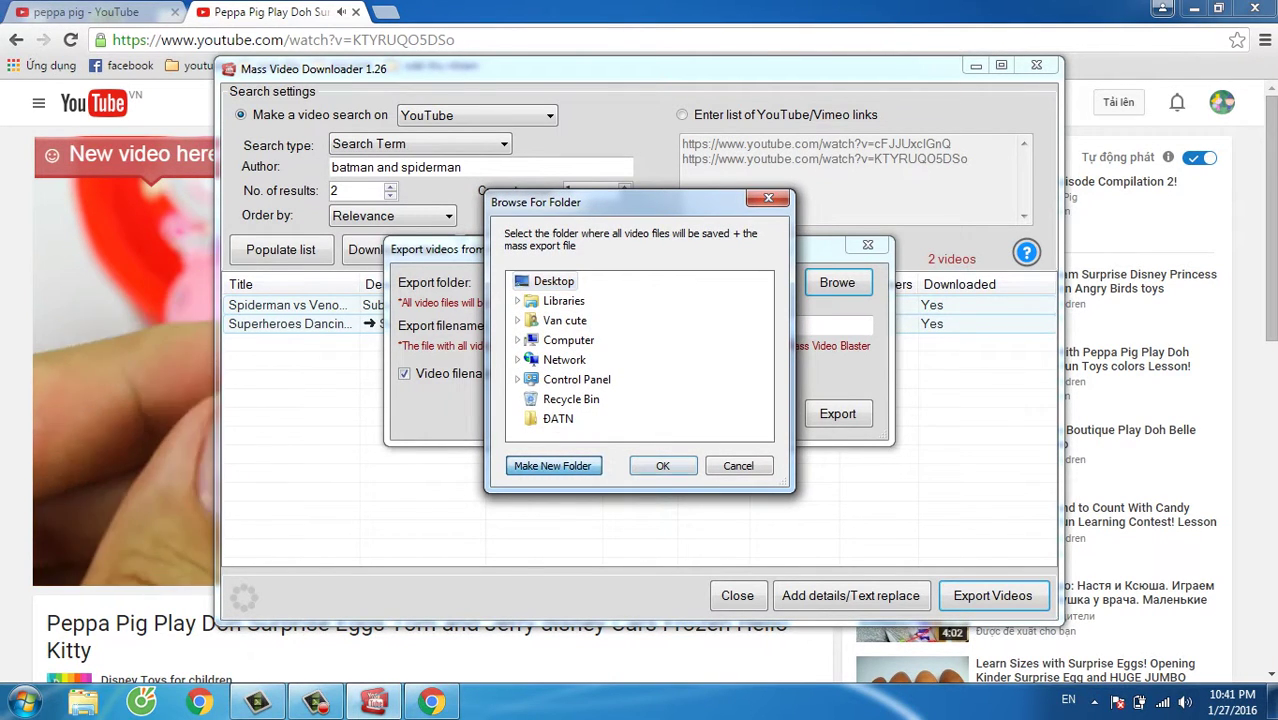
left_click(553, 466)
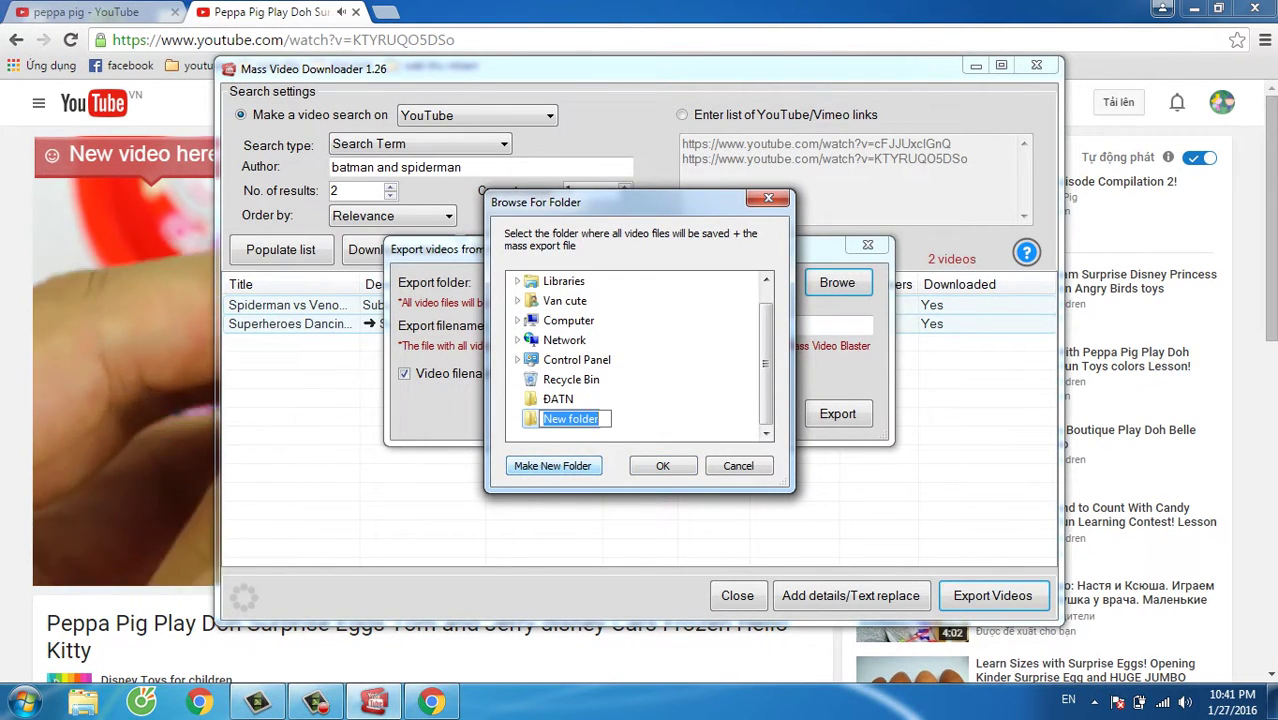
type("demo")
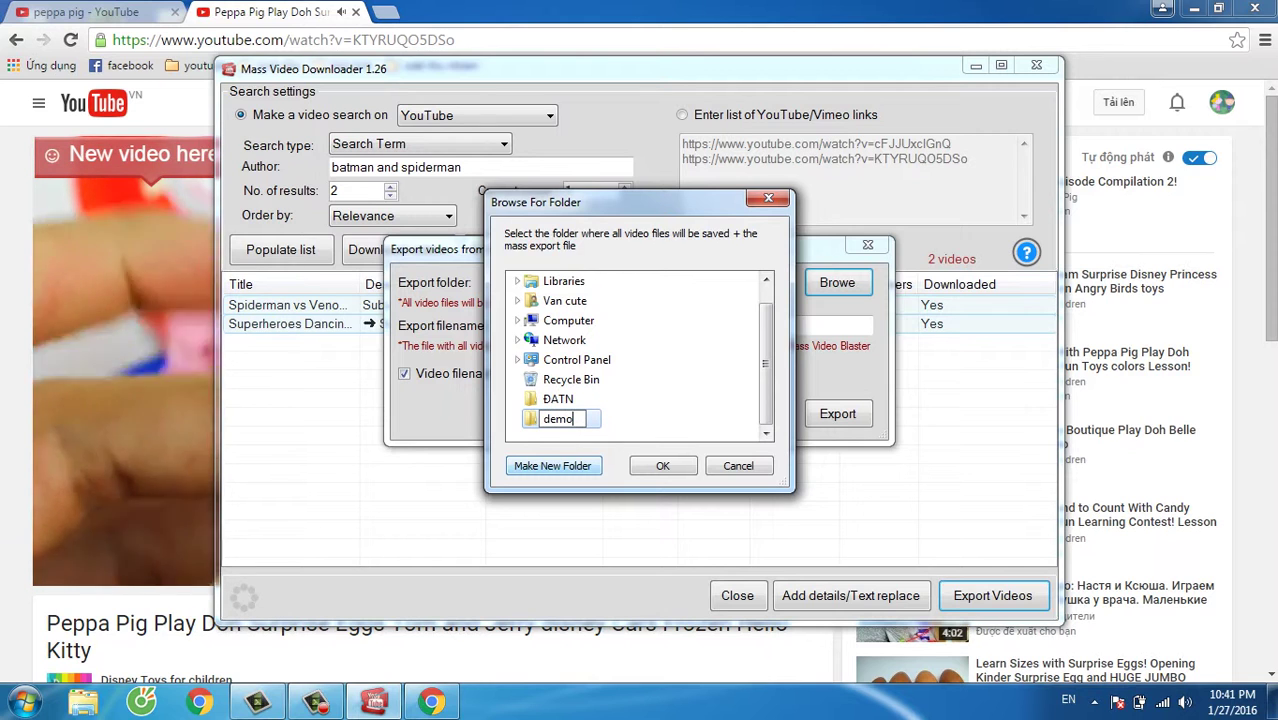
left_click(663, 466)
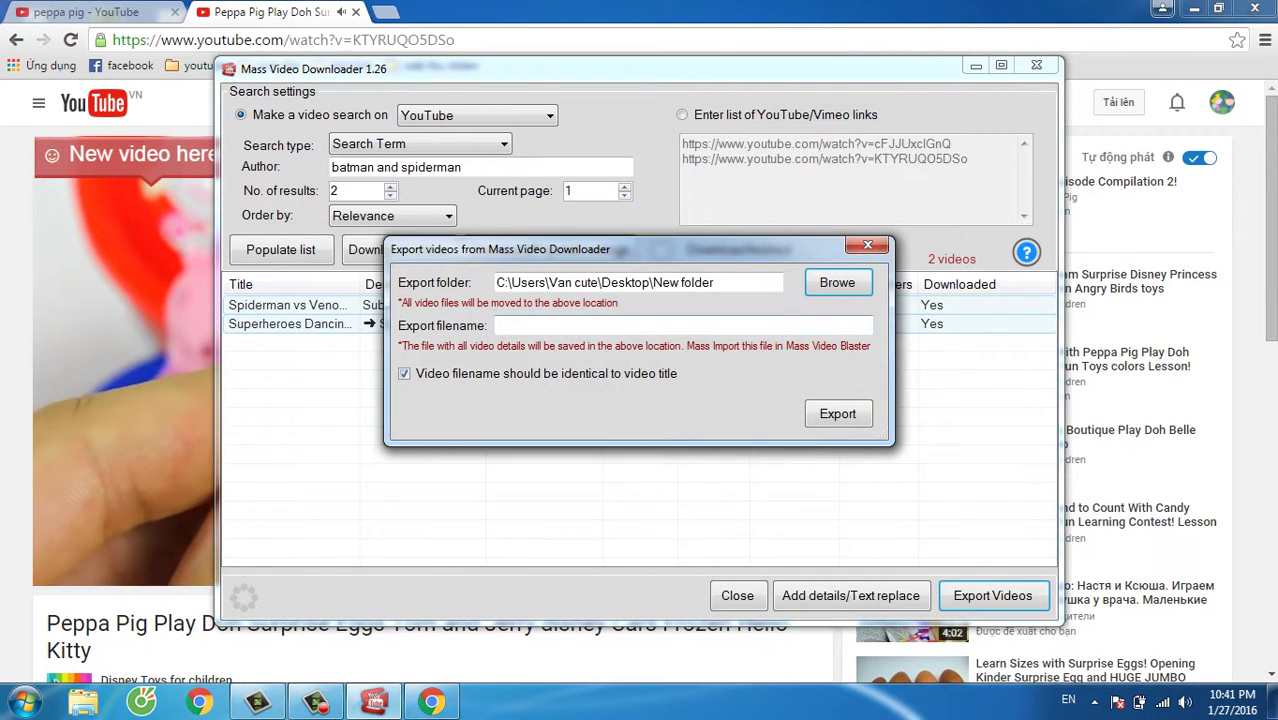
- Try to export the videos with the export filename "sfsdfd"
left_click(640, 325)
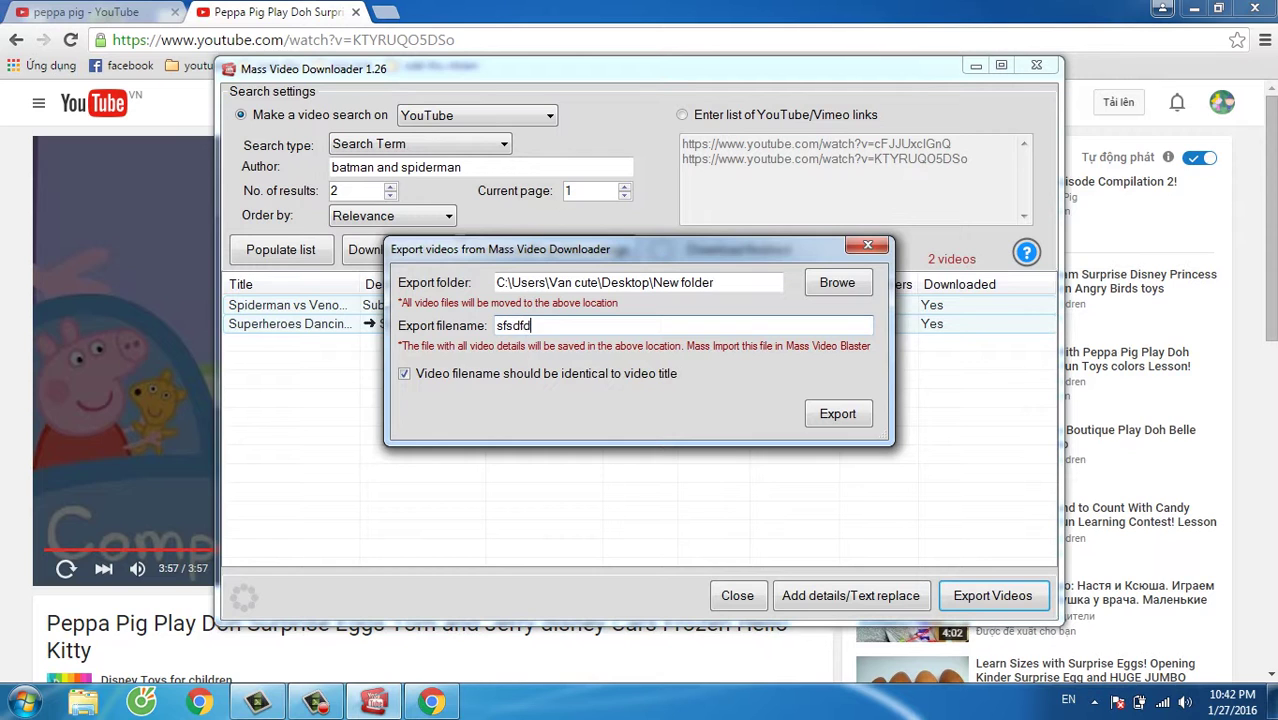
left_click(838, 414)
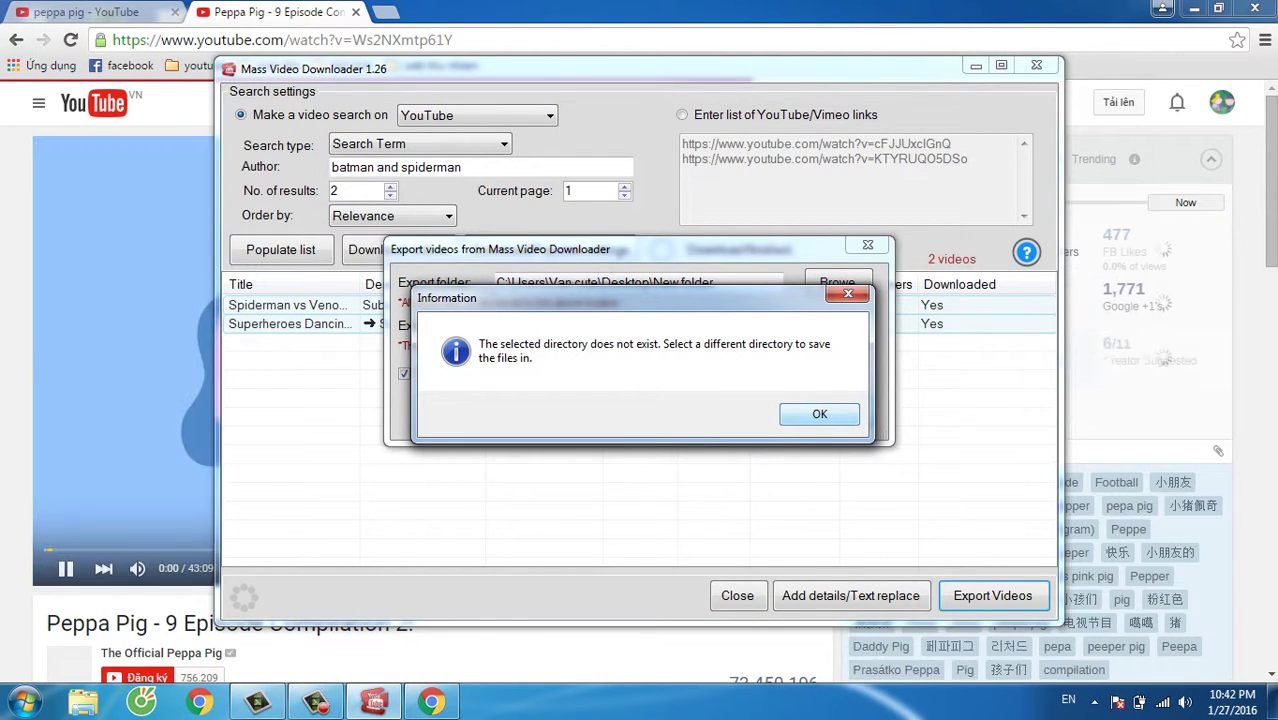
key("Return")
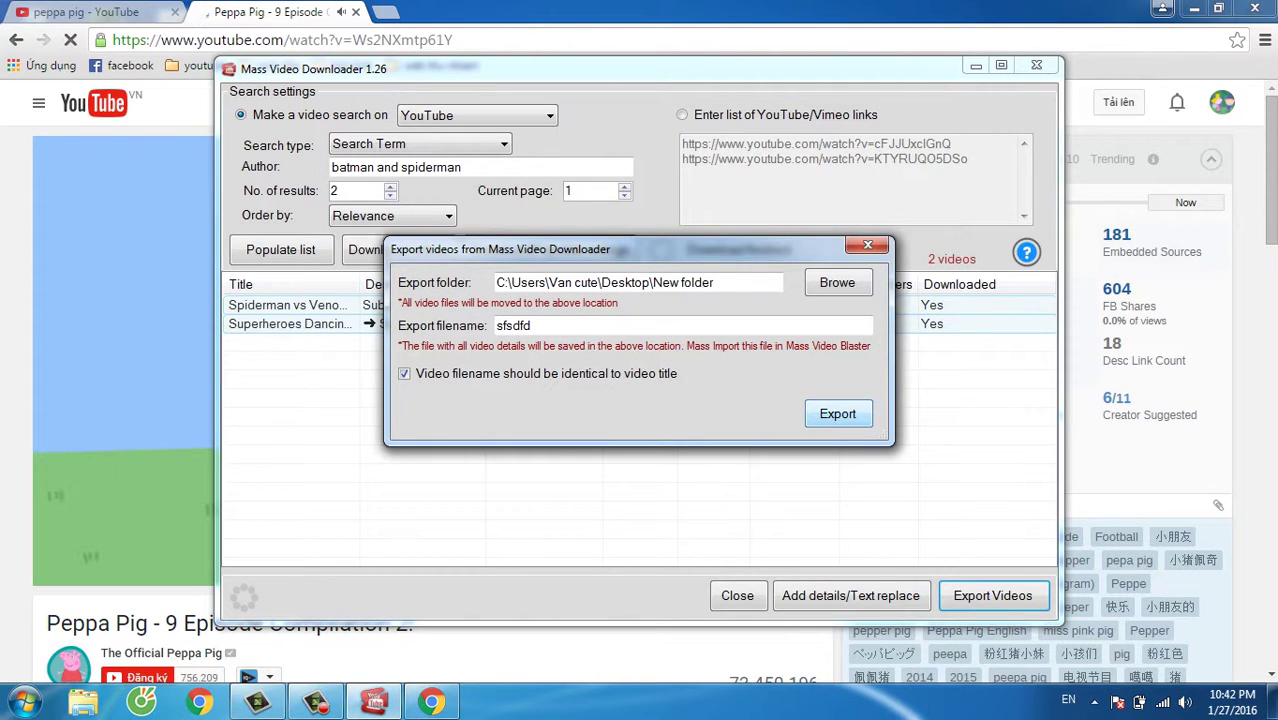
- Change the export filename to "as" and try the export again
left_click(534, 326)
left_click_drag(534, 326, 494, 326)
type("as")
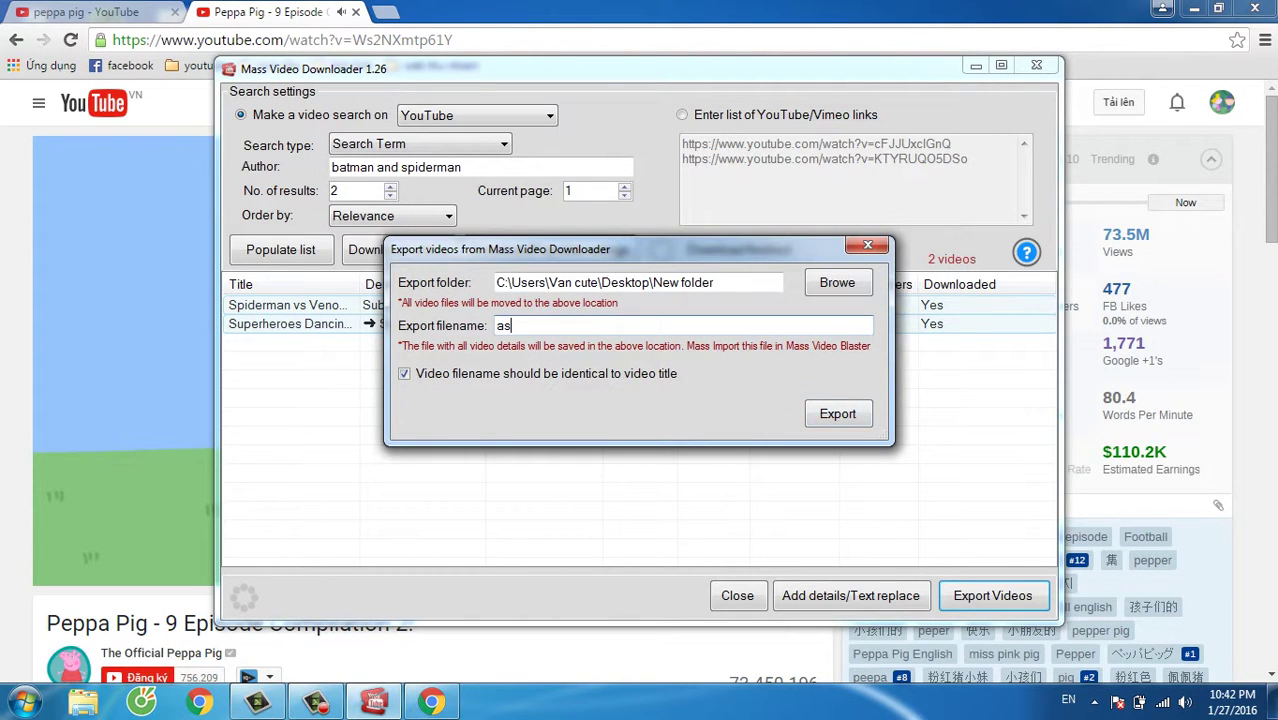
key("Return")
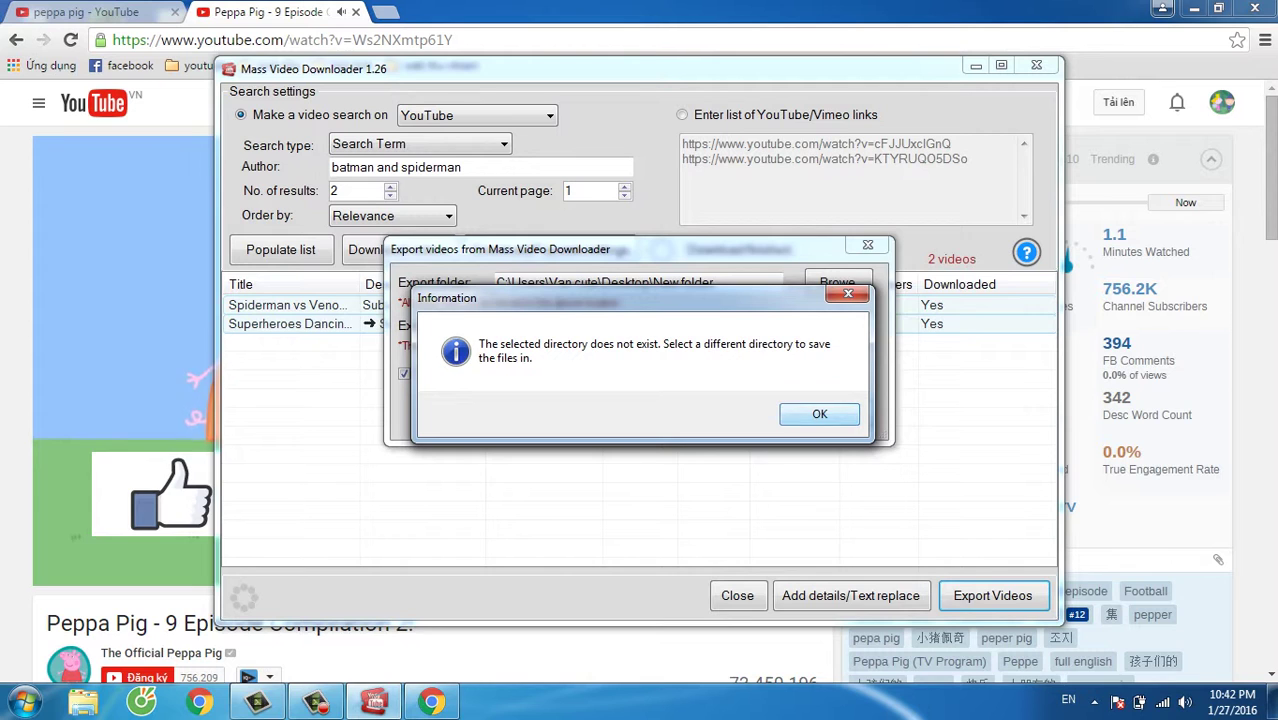
key("Return")
- Choose the desktop folder "demo" as the export folder and export the two videos
left_click(838, 283)
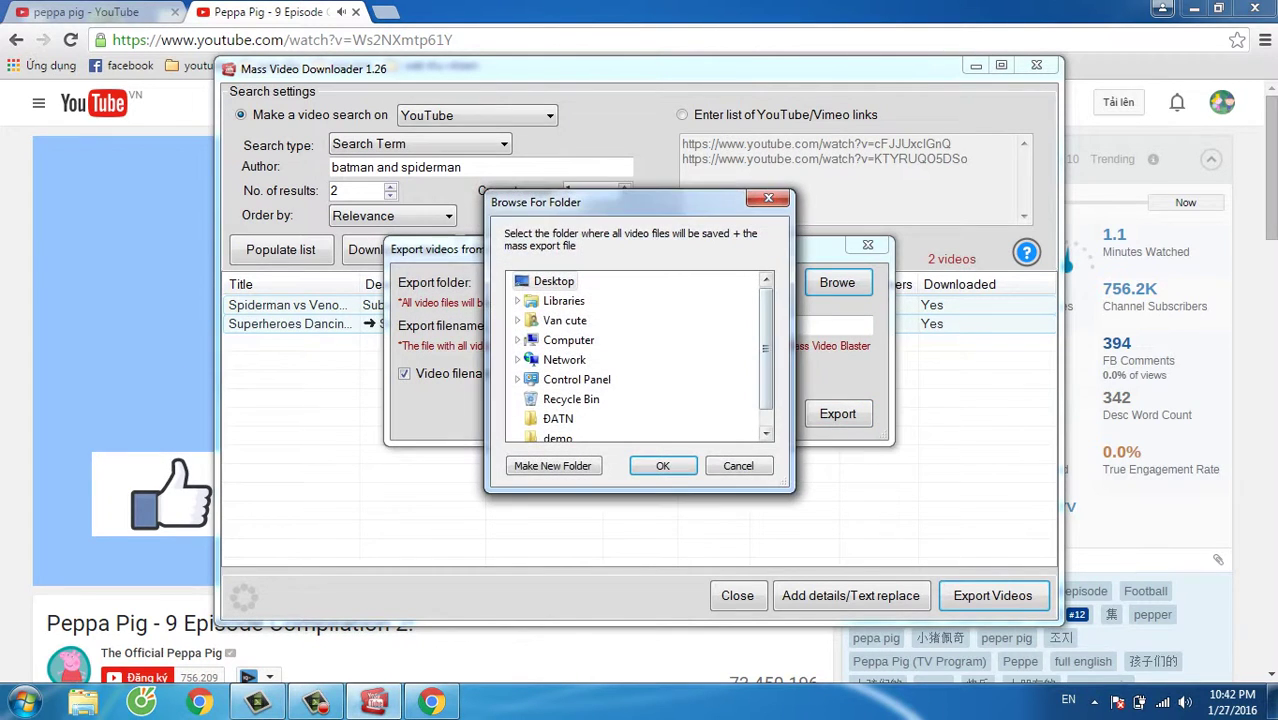
scroll(560, 425, "down", 1)
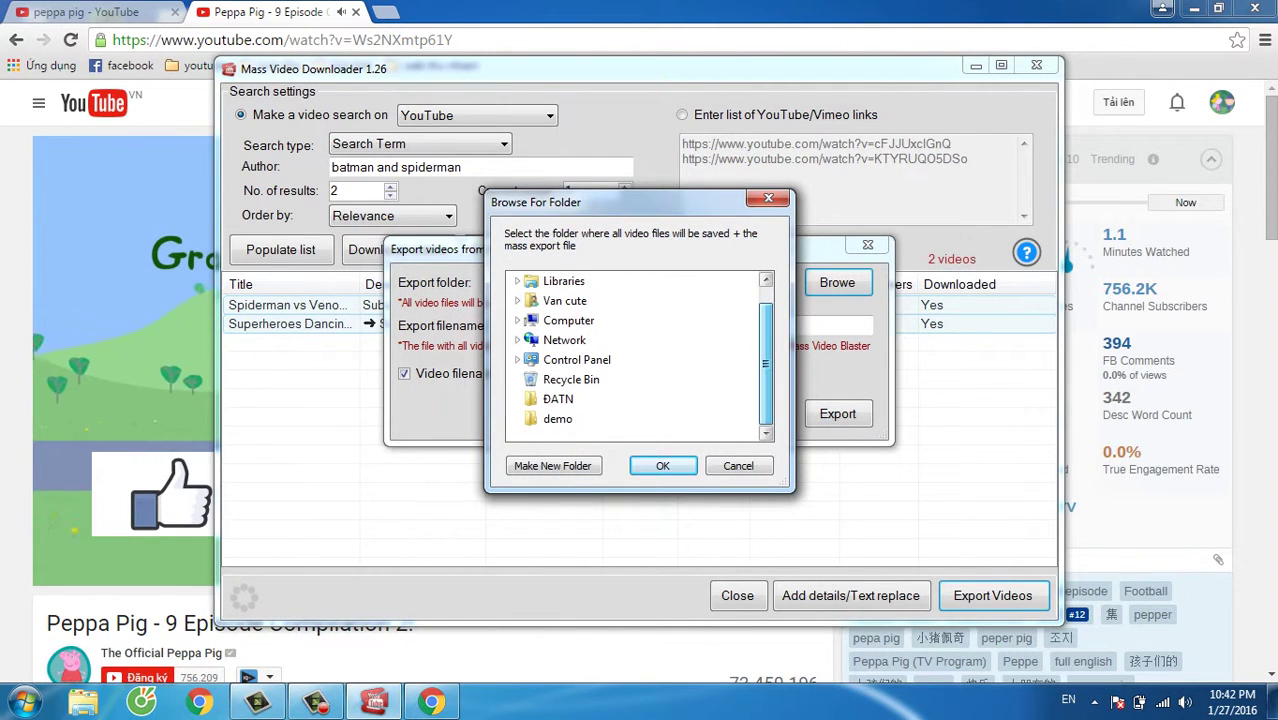
left_click(557, 419)
left_click(662, 466)
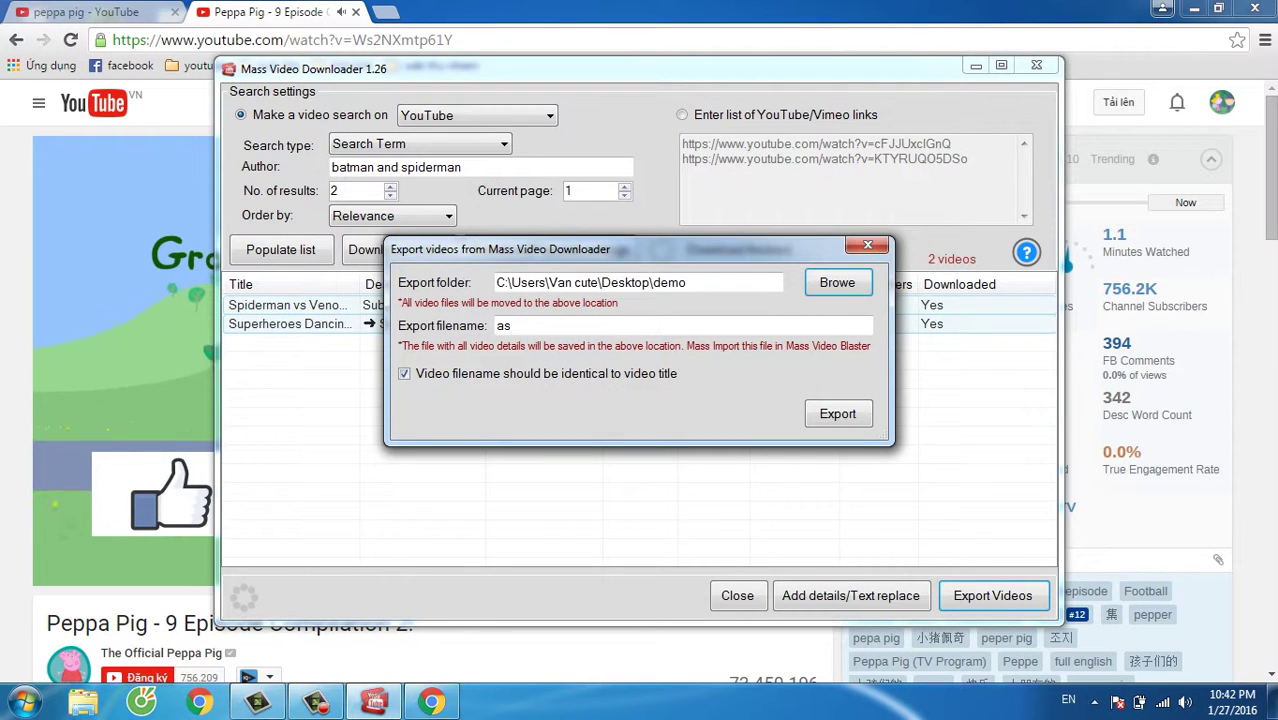
left_click(838, 414)
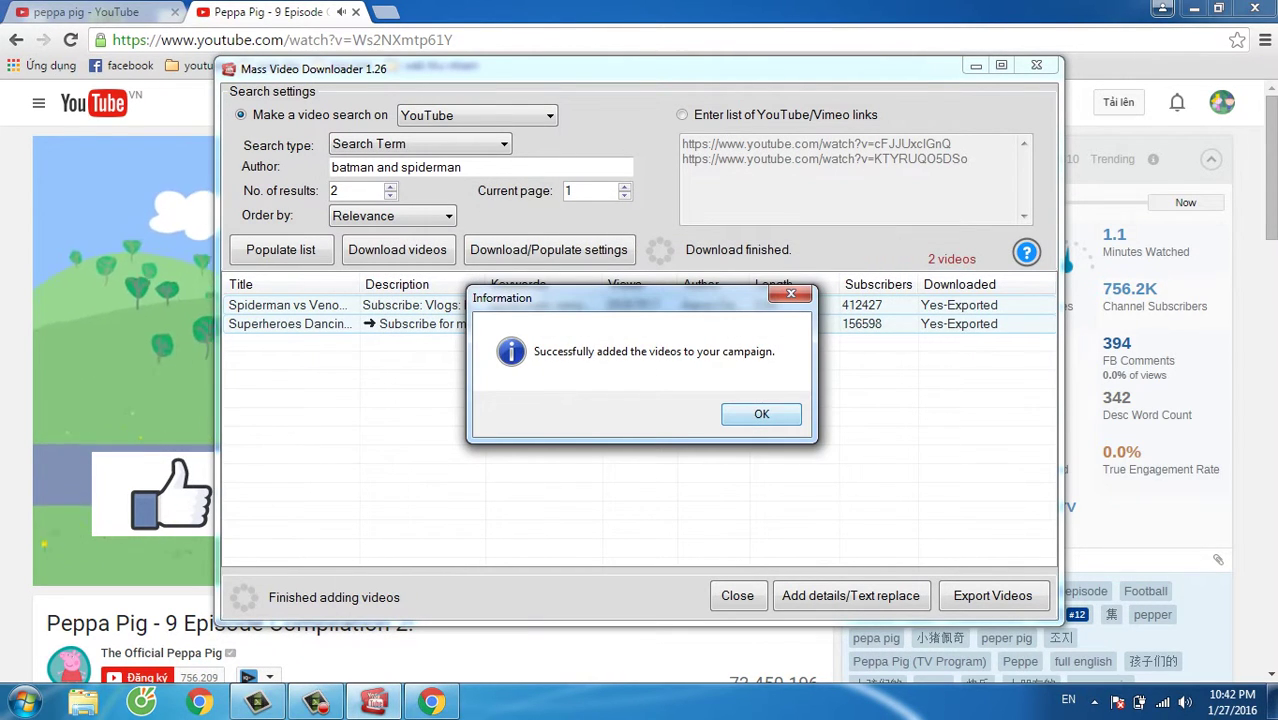
key("Return")
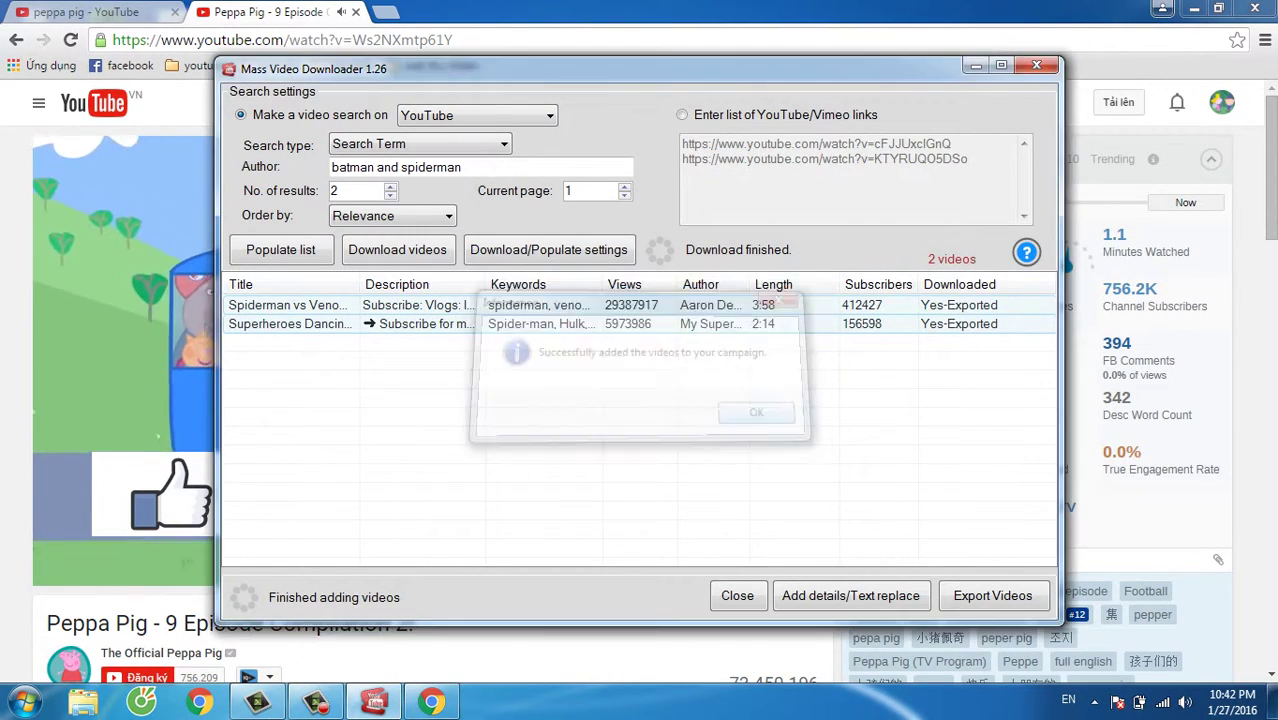
- Close Mass Video Downloader and minimize the browser to get to the desktop
left_click_drag(927, 355, 994, 320)
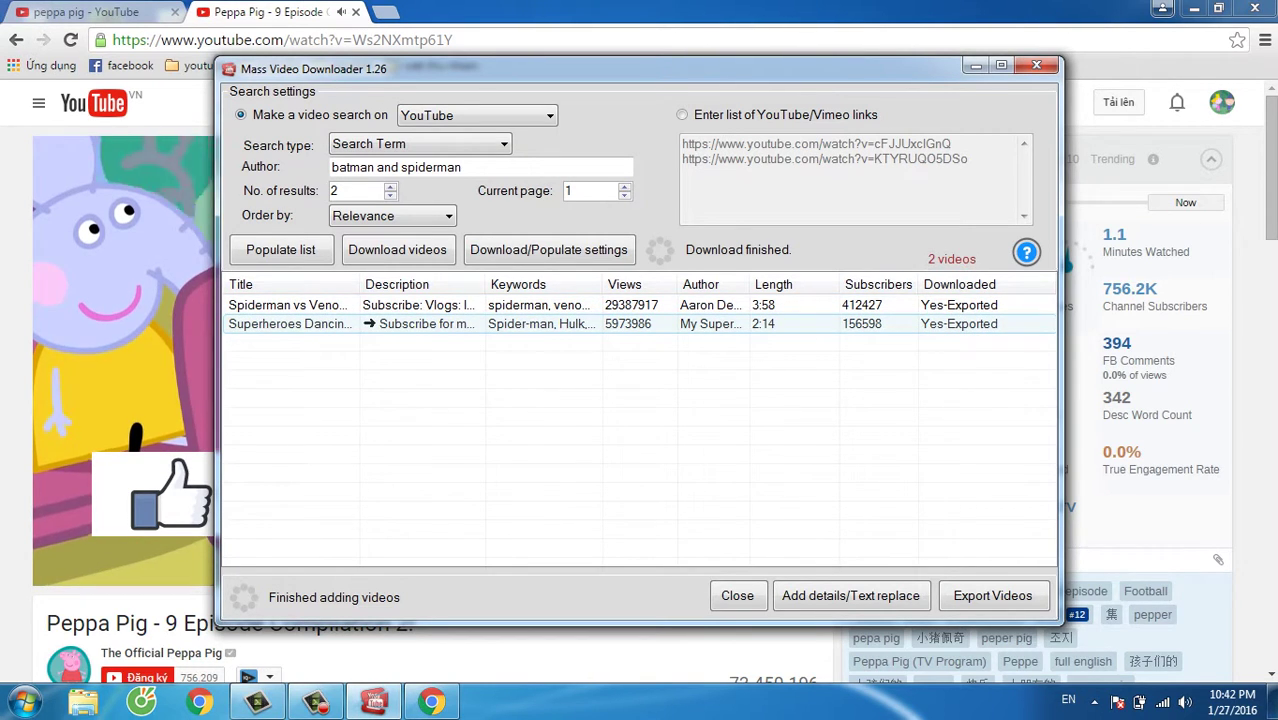
left_click(1036, 66)
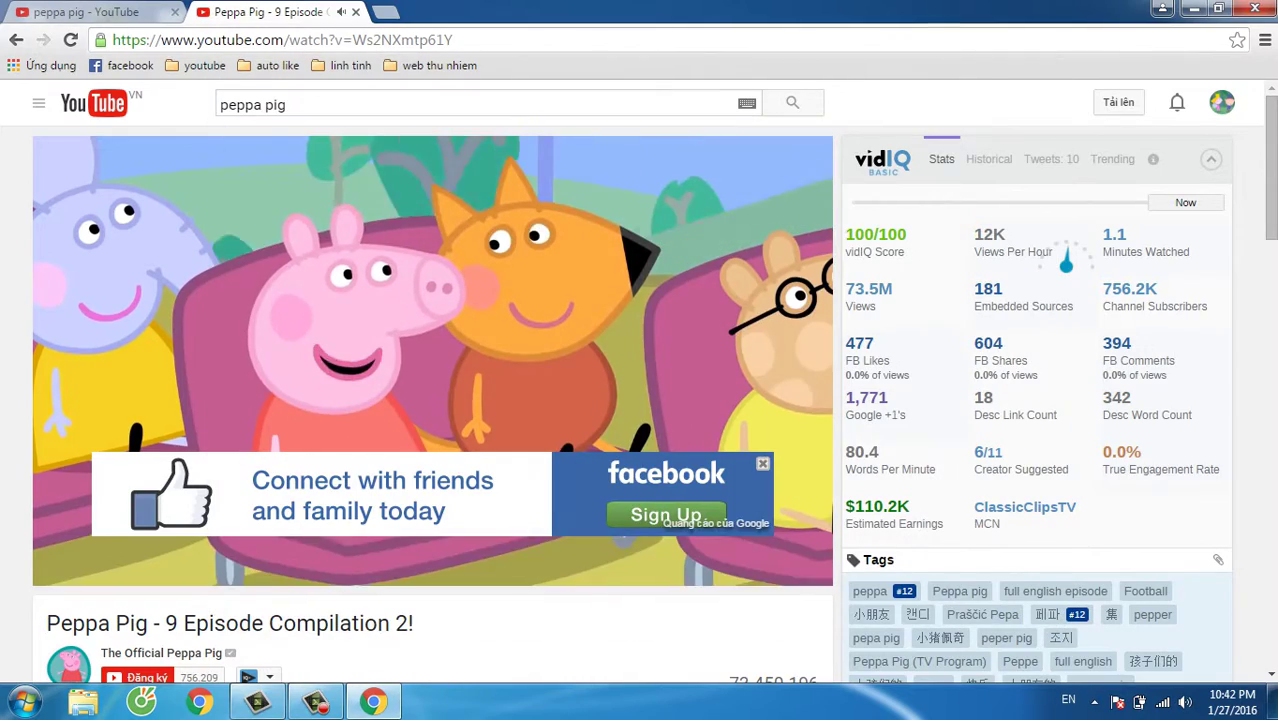
left_click(1194, 8)
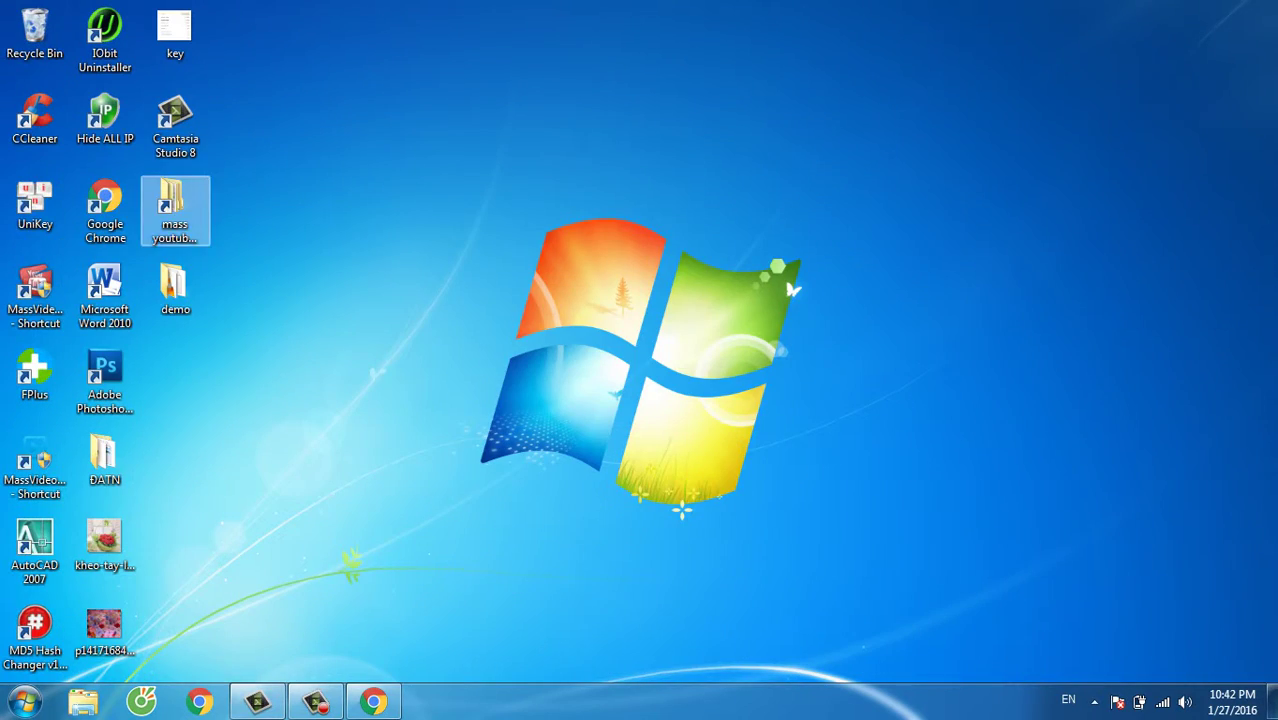
- Look inside the mass video downloader program folder, reached through the desktop's mass youtube shortcut, and minimize its window
double_click(175, 210)
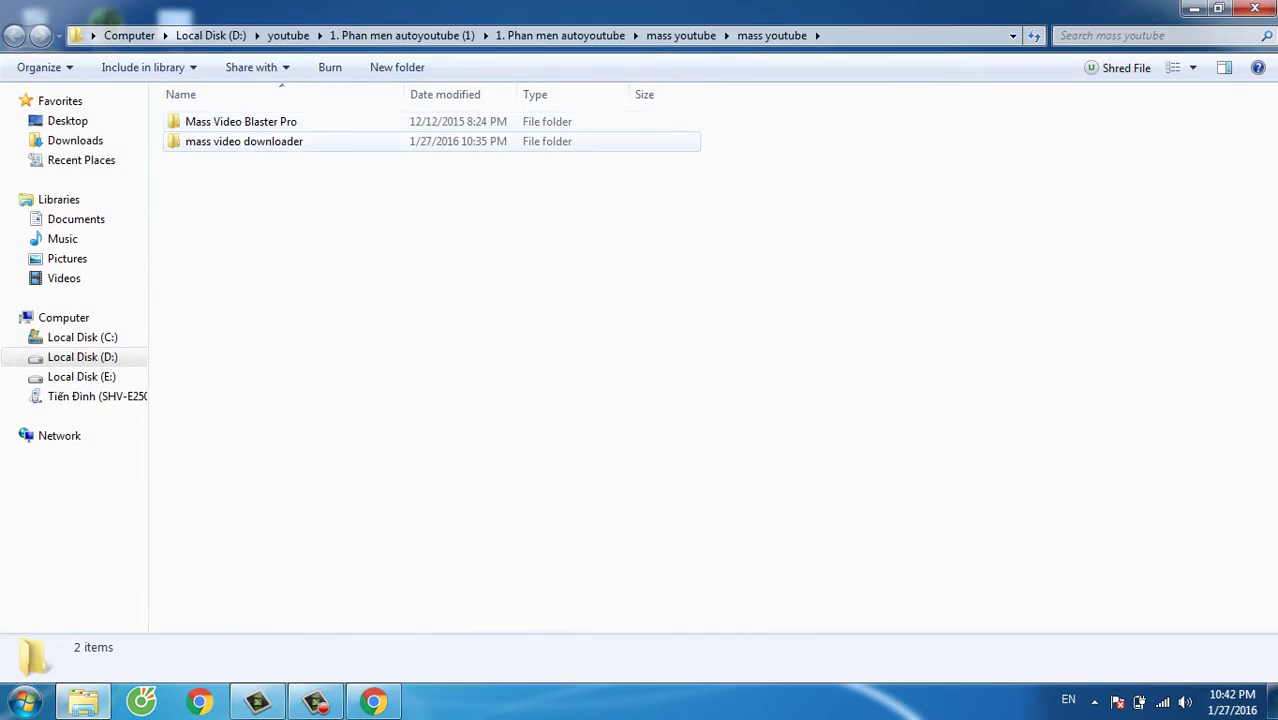
double_click(274, 140)
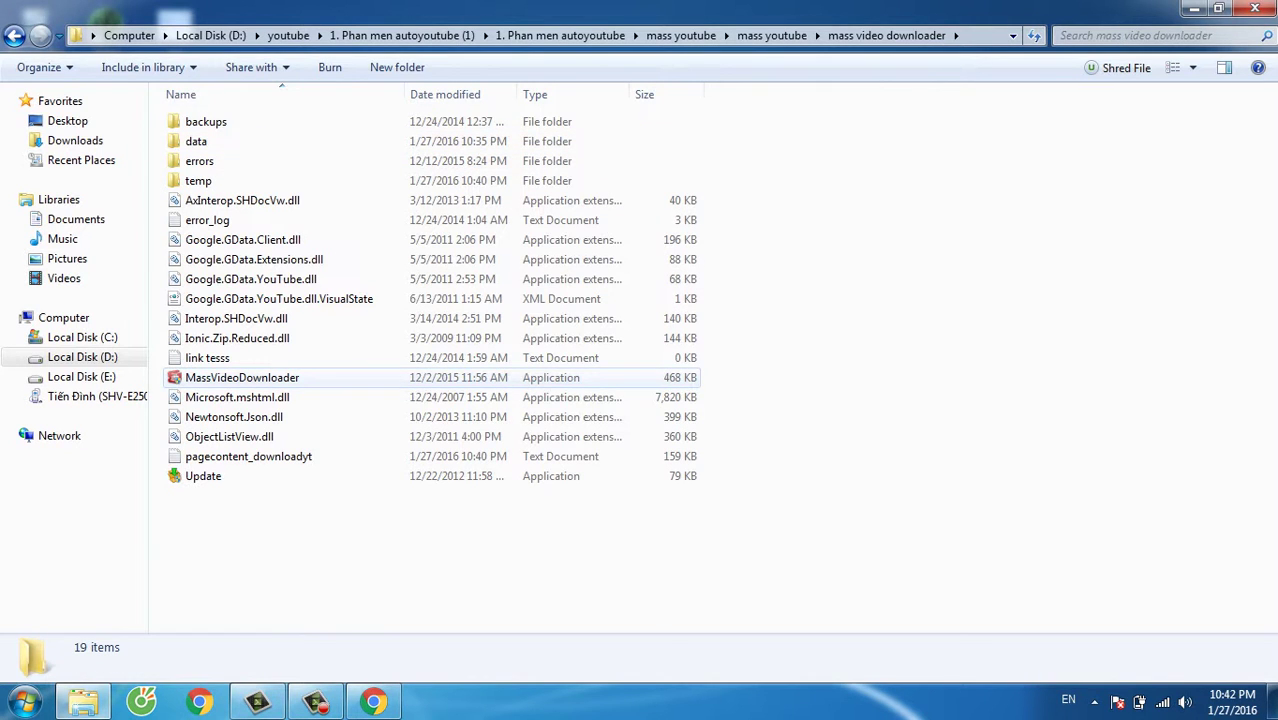
left_click(1193, 8)
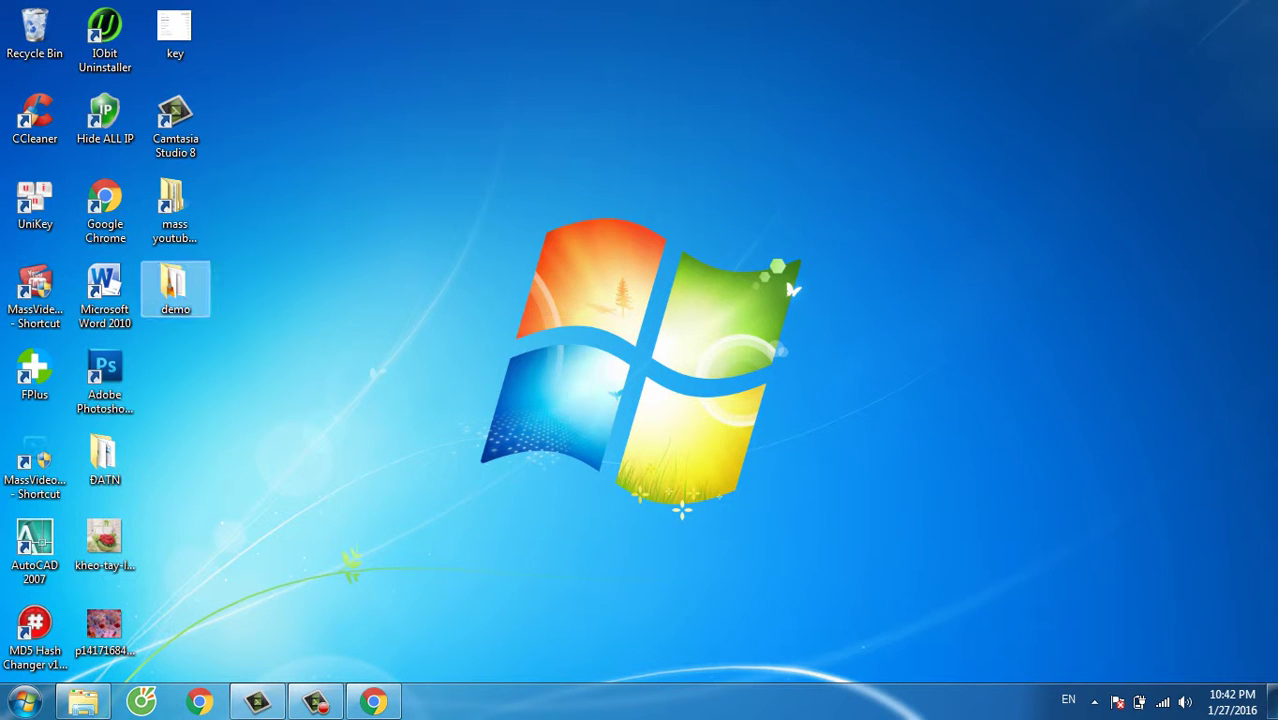
- Open the demo folder on the desktop and examine the exported videos and the as.mvd file
double_click(175, 285)
left_click_drag(201, 216, 245, 140)
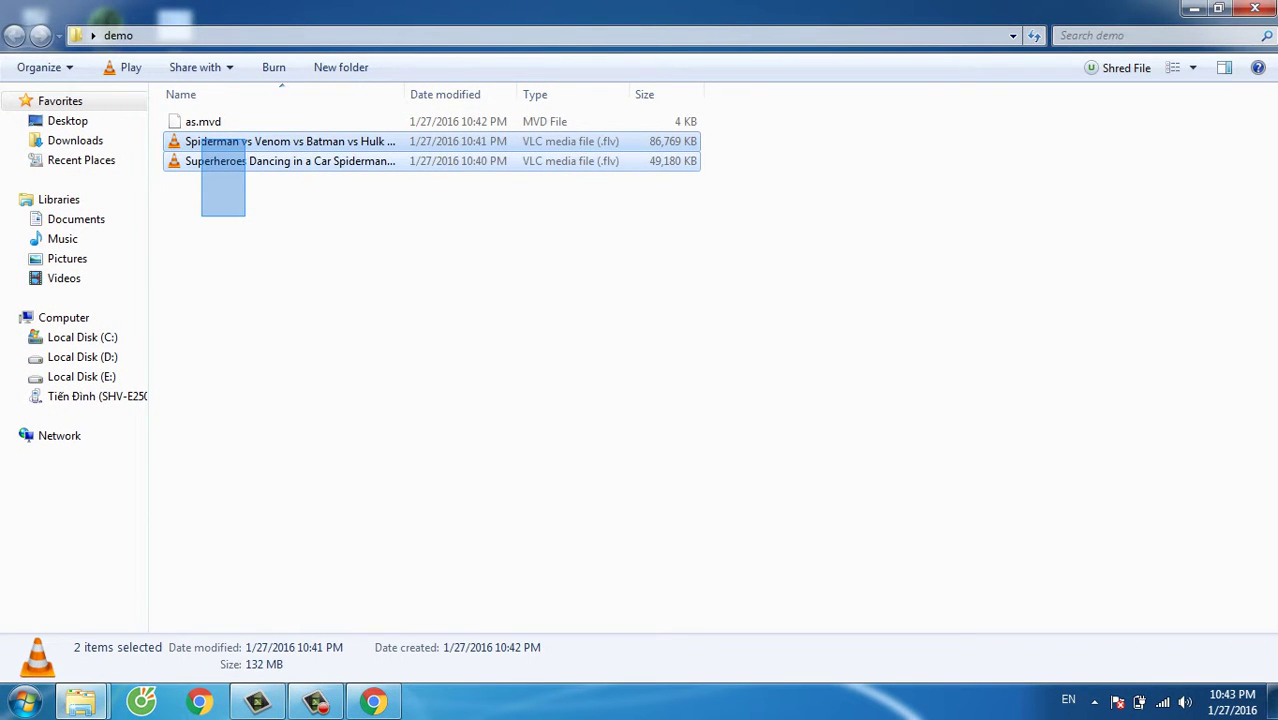
left_click(203, 121)
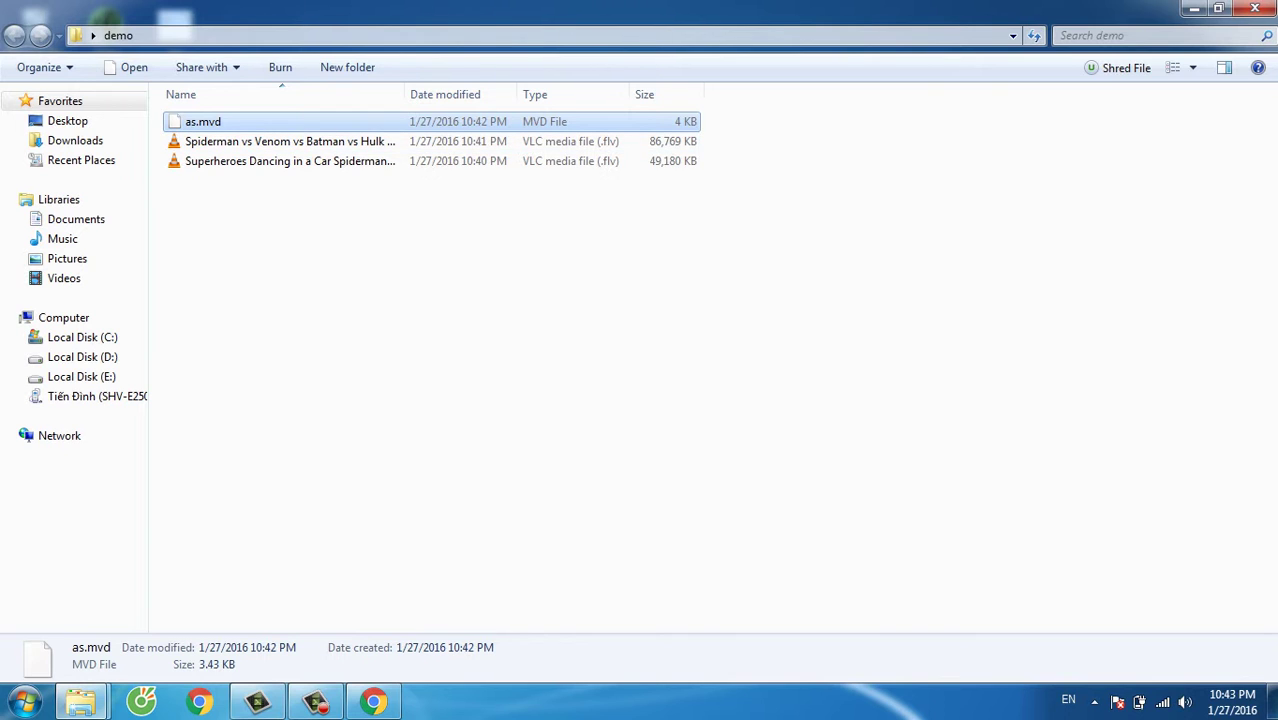
left_click_drag(337, 205, 271, 125)
left_click(400, 300)
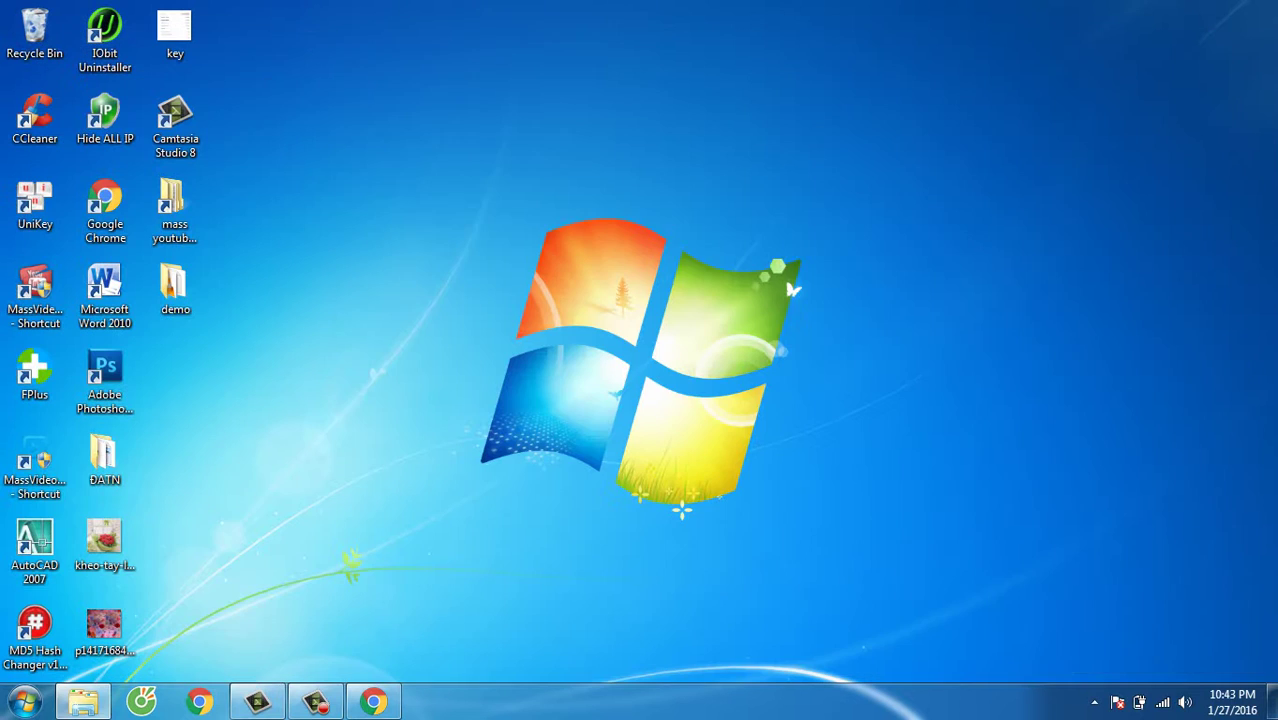
right_click(781, 86)
left_click(833, 139)
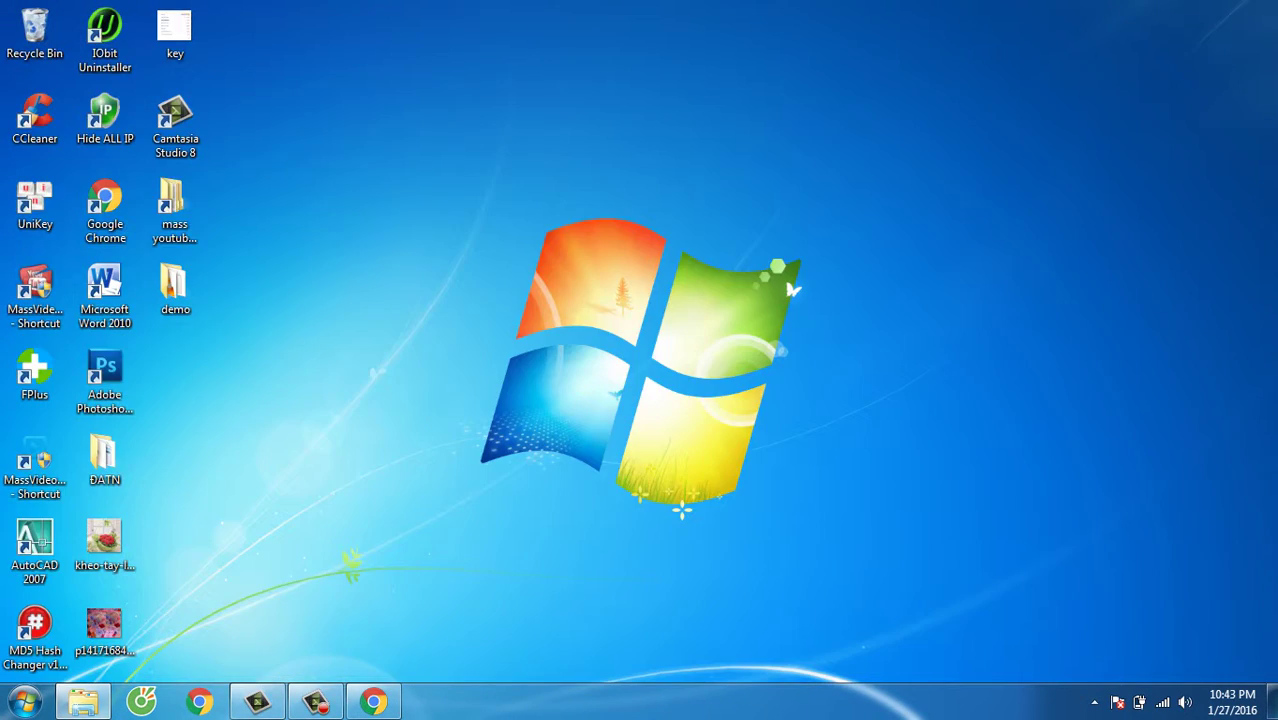
- Open the Mass Video Blaster Pro folder through the mass youtube shortcut on the desktop
left_click(175, 215)
double_click(175, 215)
double_click(250, 141)
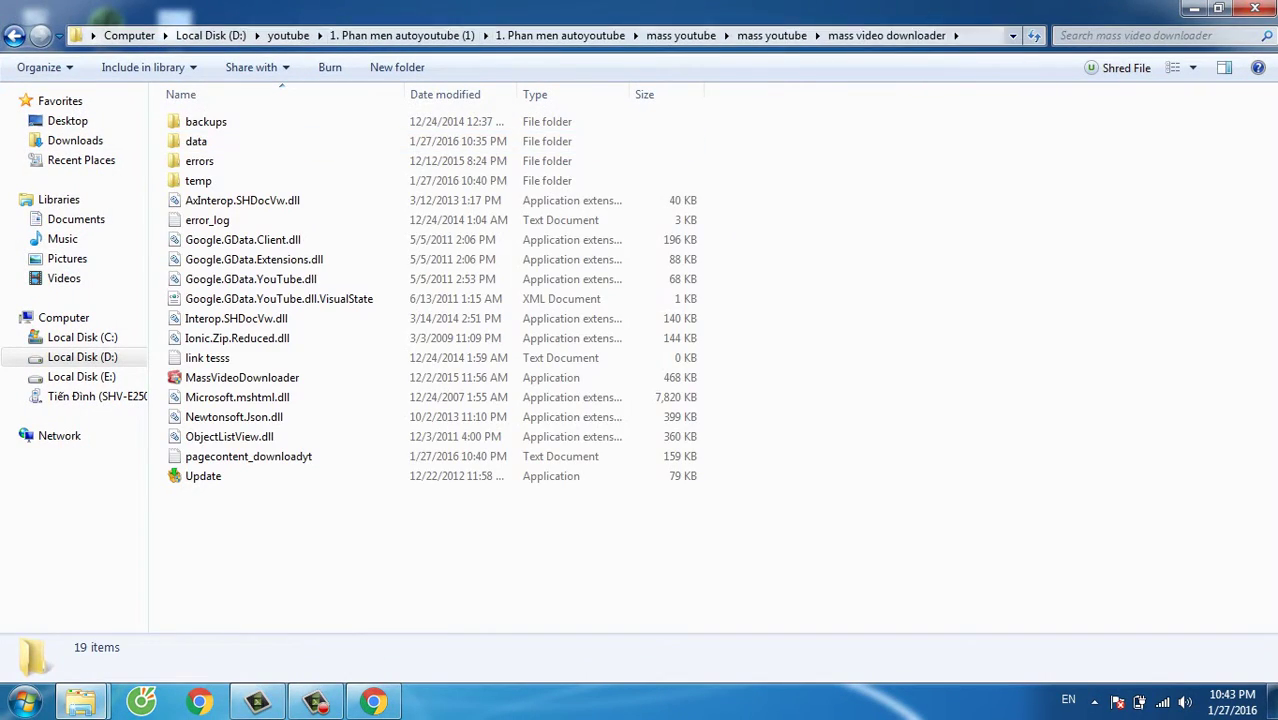
key("BackSpace")
key("Up")
key("Return")
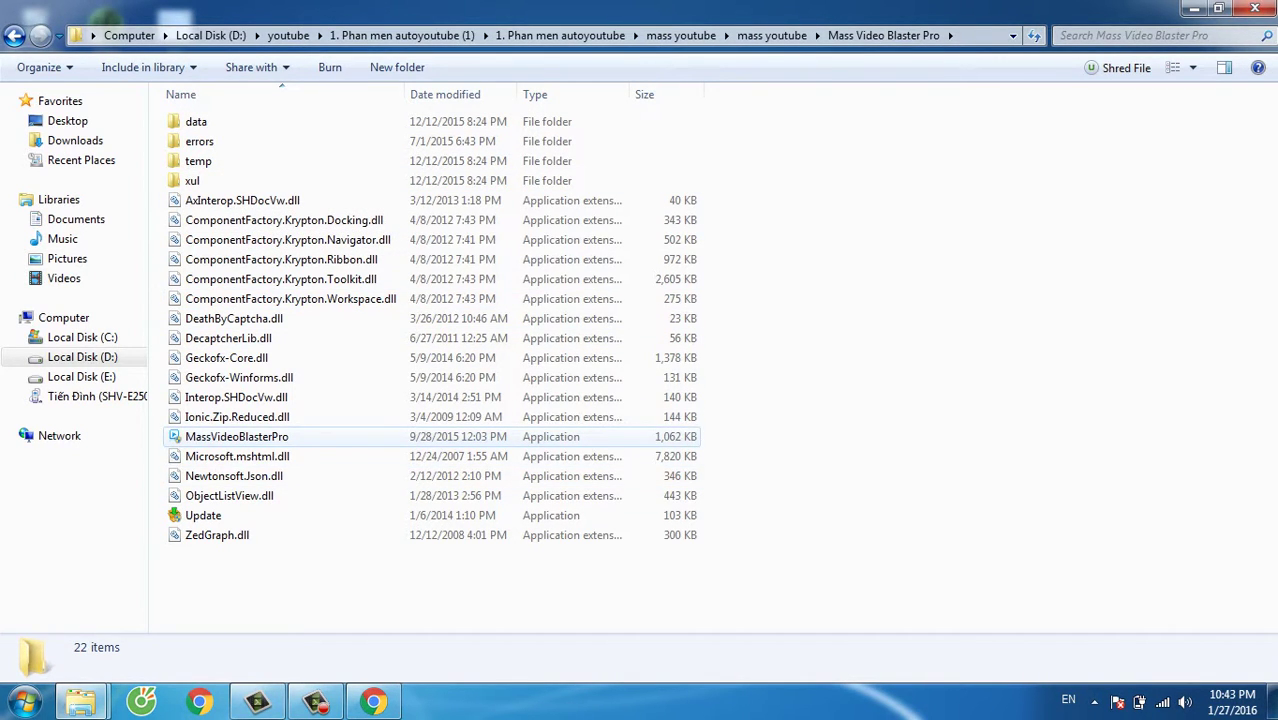
- Launch MassVideoBlasterPro, update it to version 2.16 and open the updated version
double_click(268, 437)
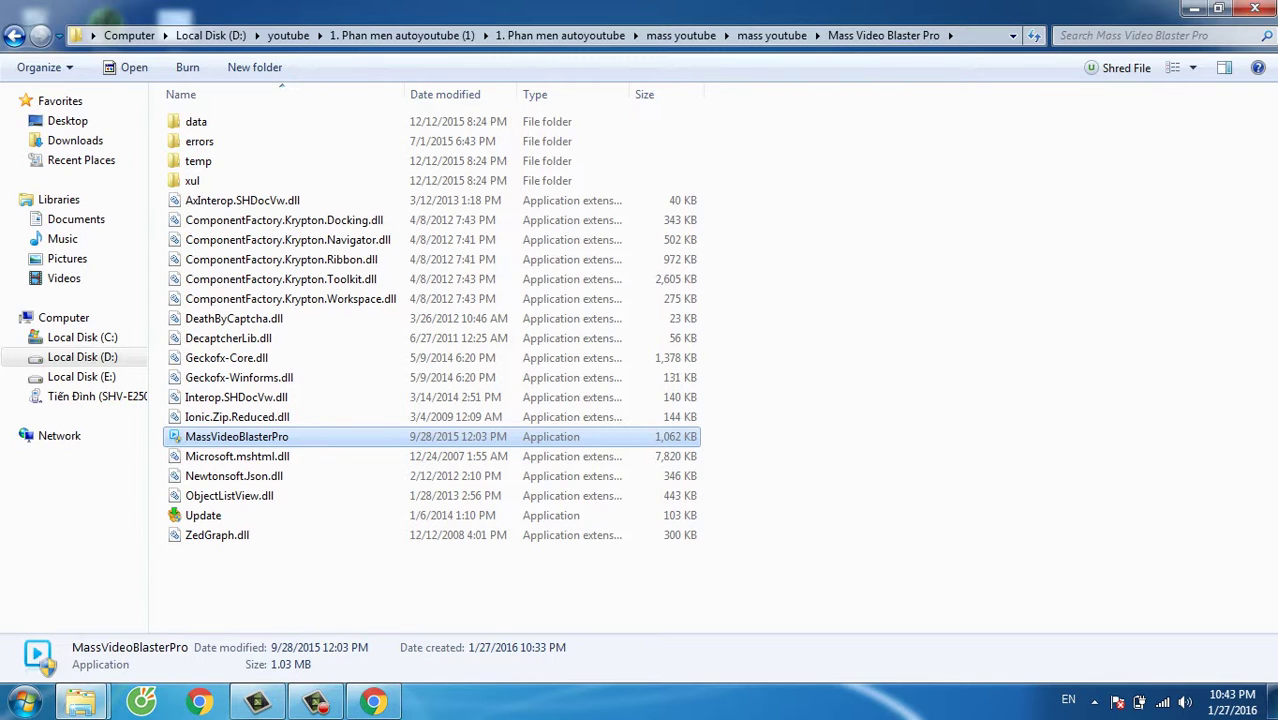
key("Return")
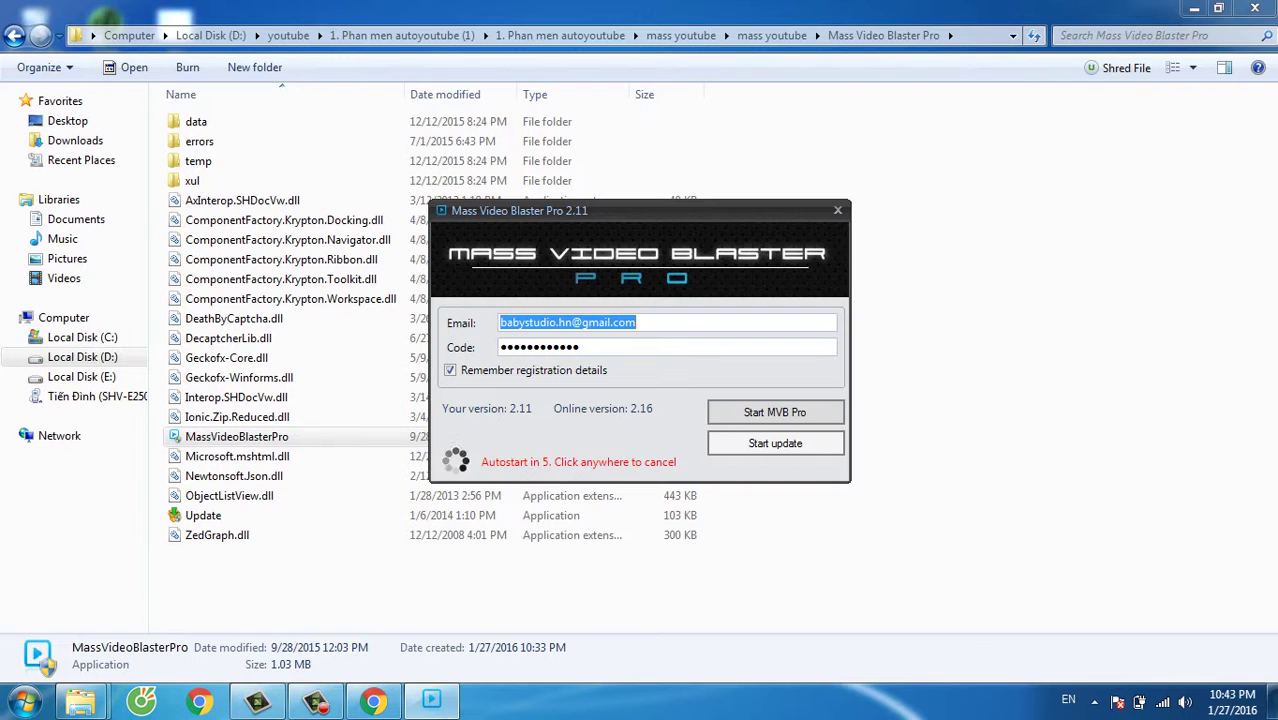
left_click(775, 412)
key("Return")
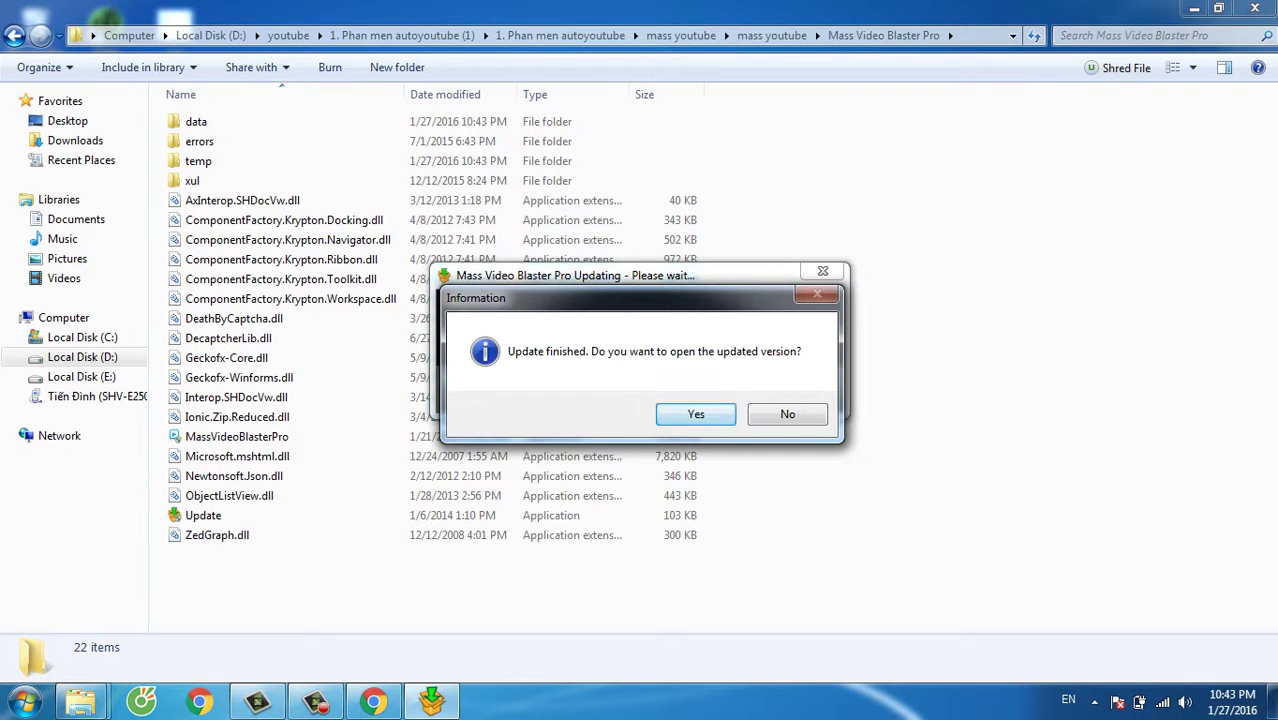
left_click(692, 414)
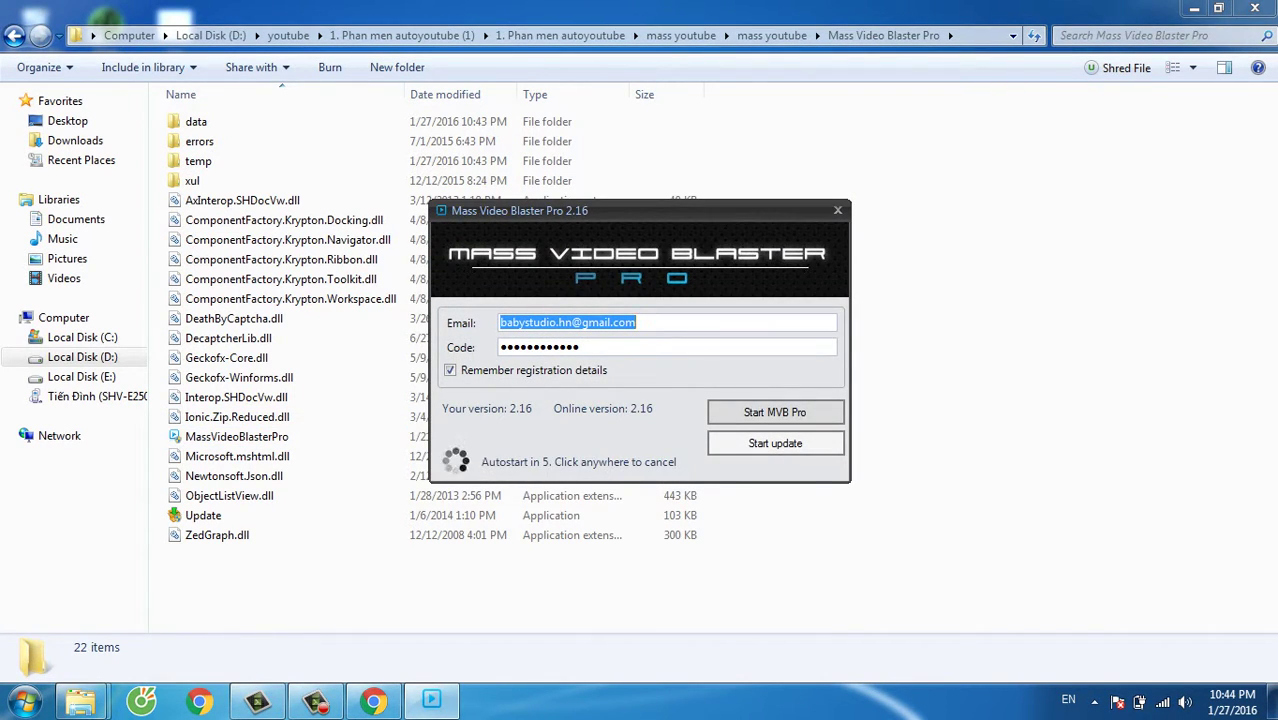
- Start the updated MVB Pro with the remembered registration details and minimize the program folder window
left_click(775, 412)
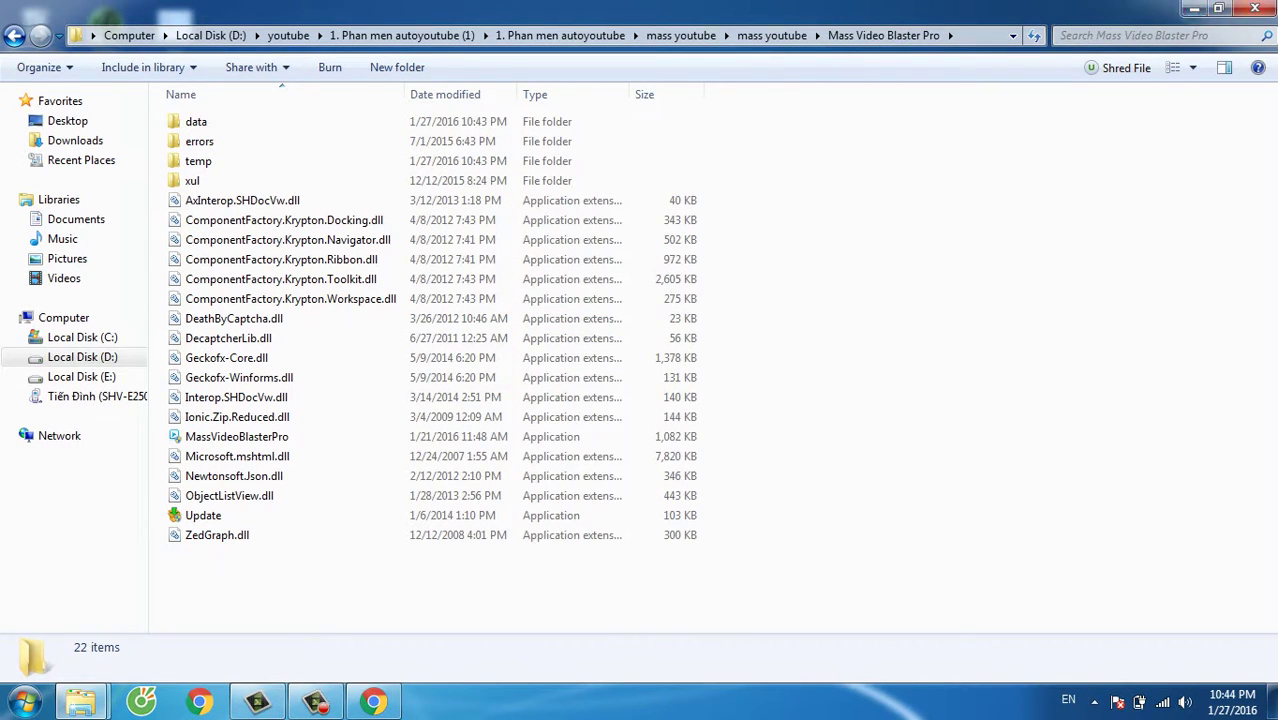
left_click(1194, 9)
right_click(1182, 26)
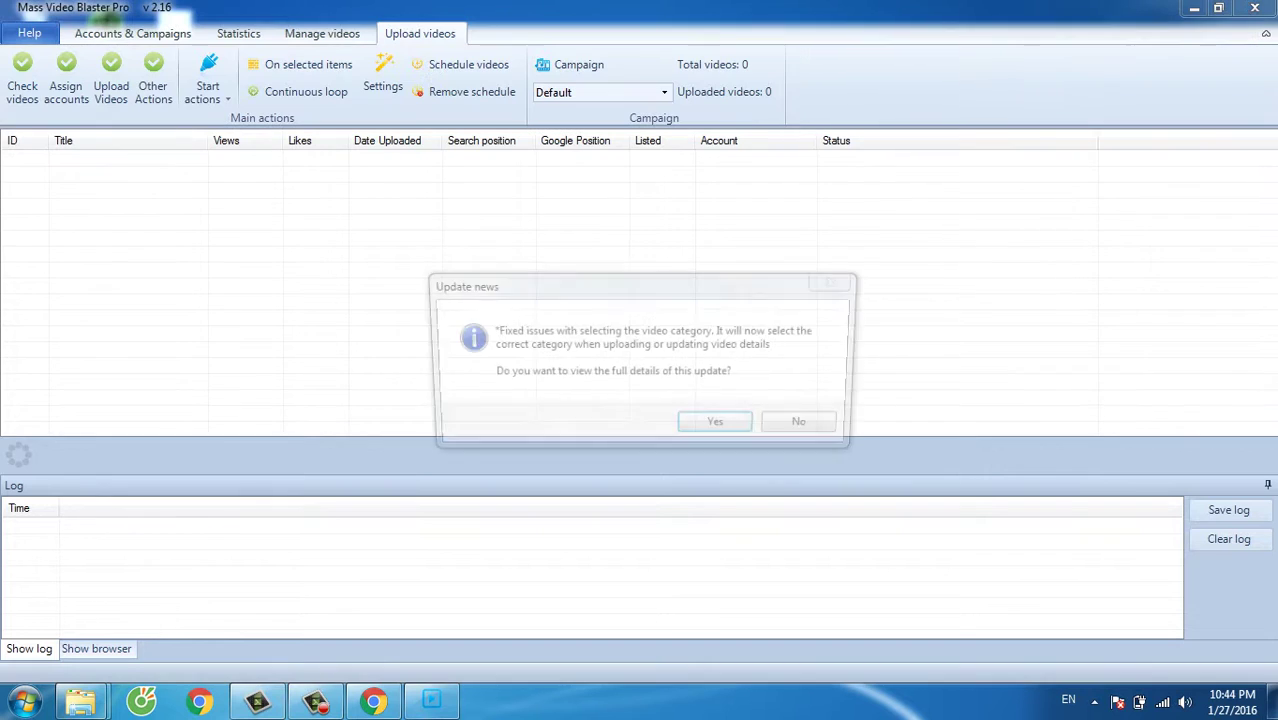
- Answer the update news prompt, close the Blaster Suite forum page and return to Mass Video Blaster Pro
key("Return")
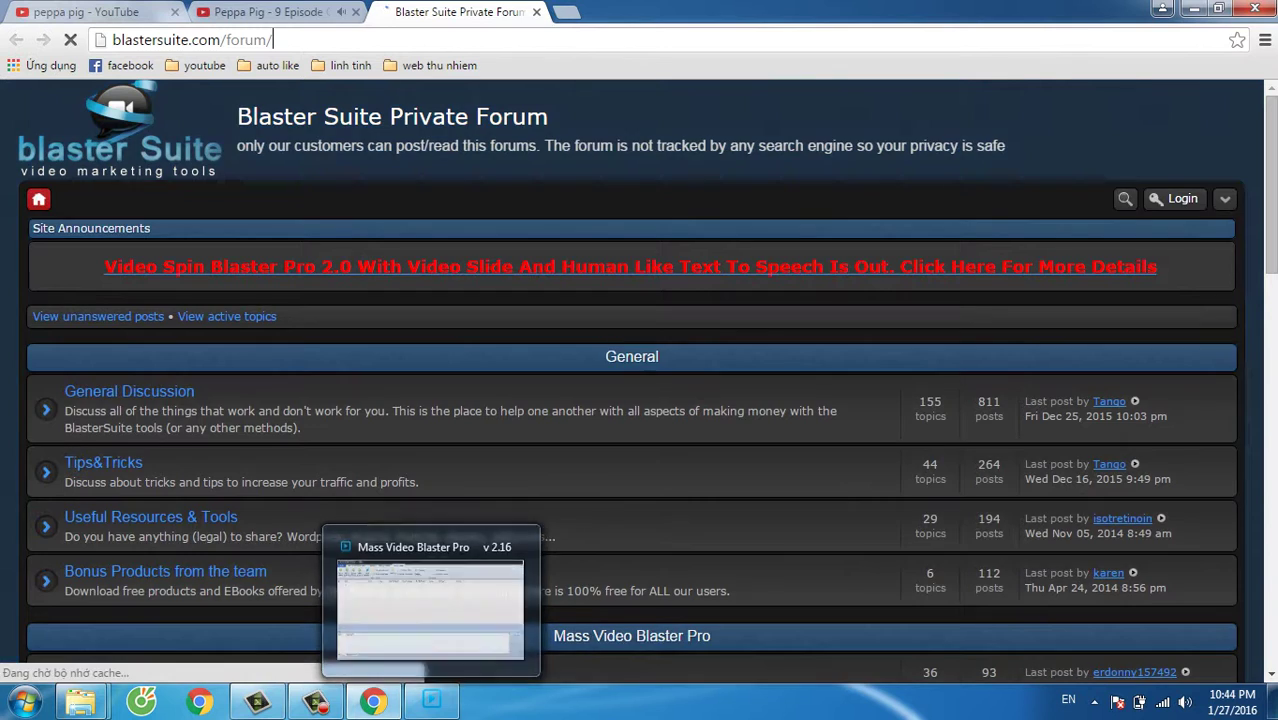
left_click(536, 12)
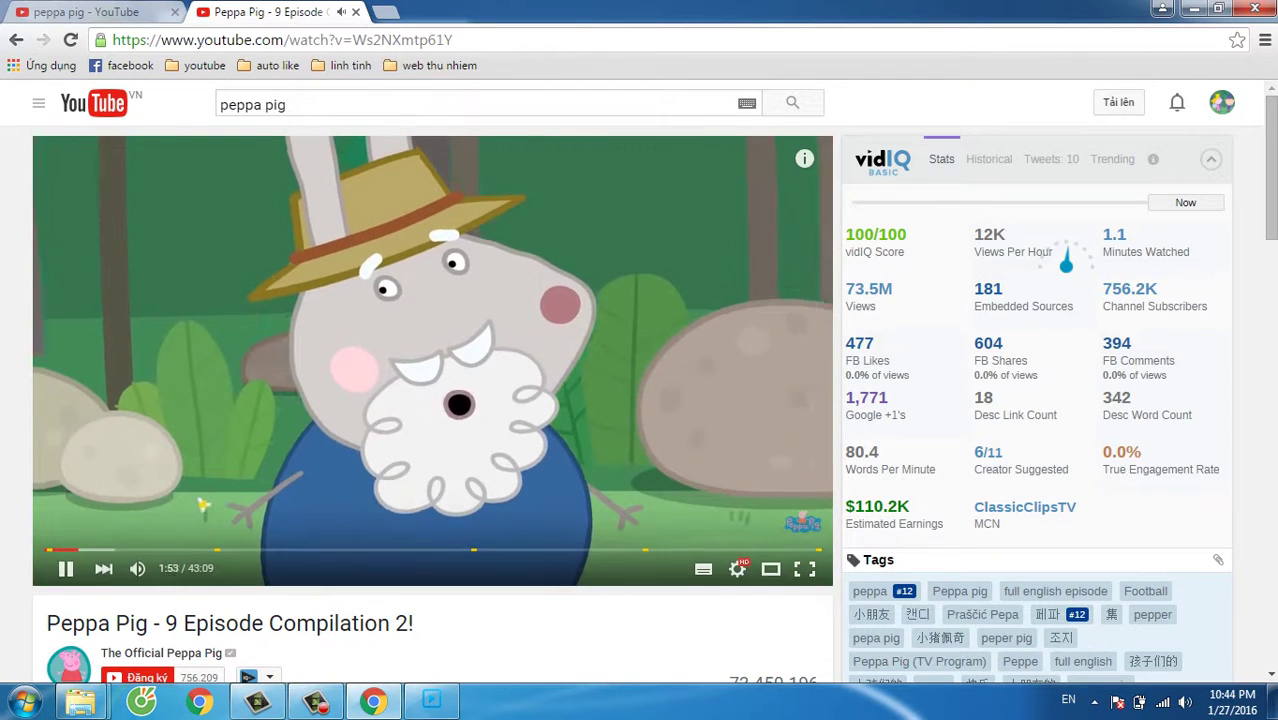
left_click(432, 700)
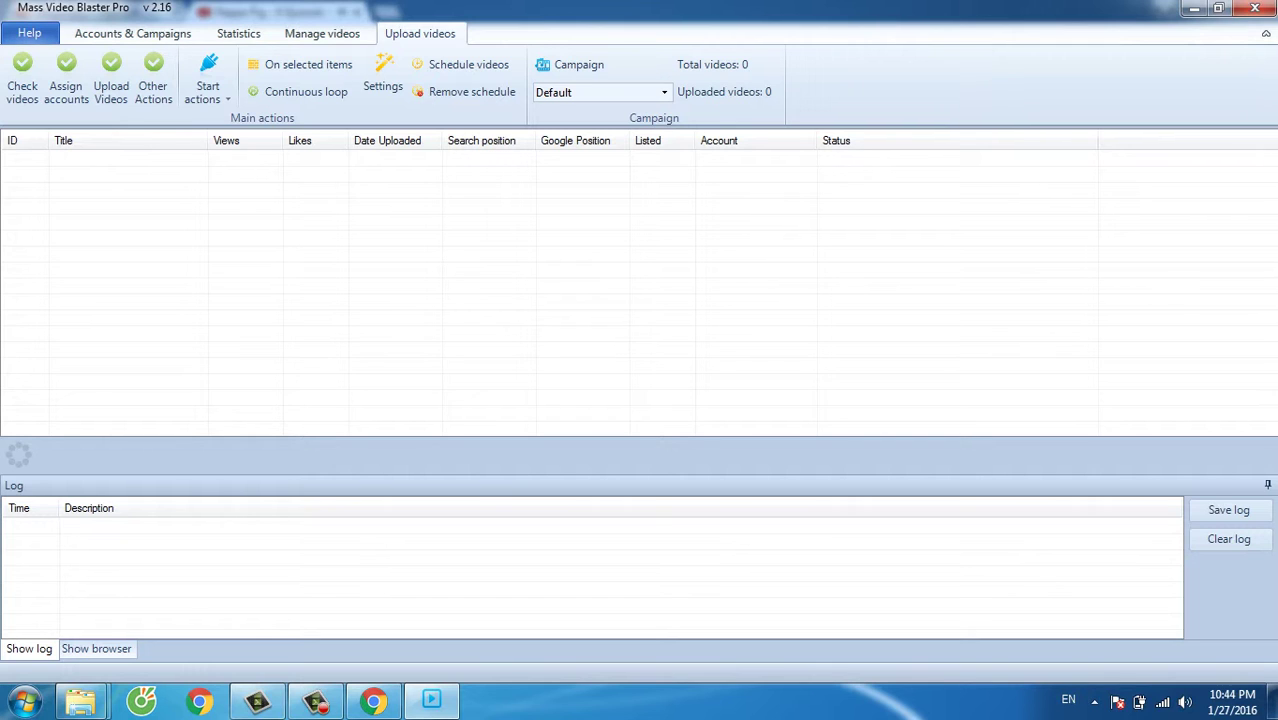
left_click(133, 34)
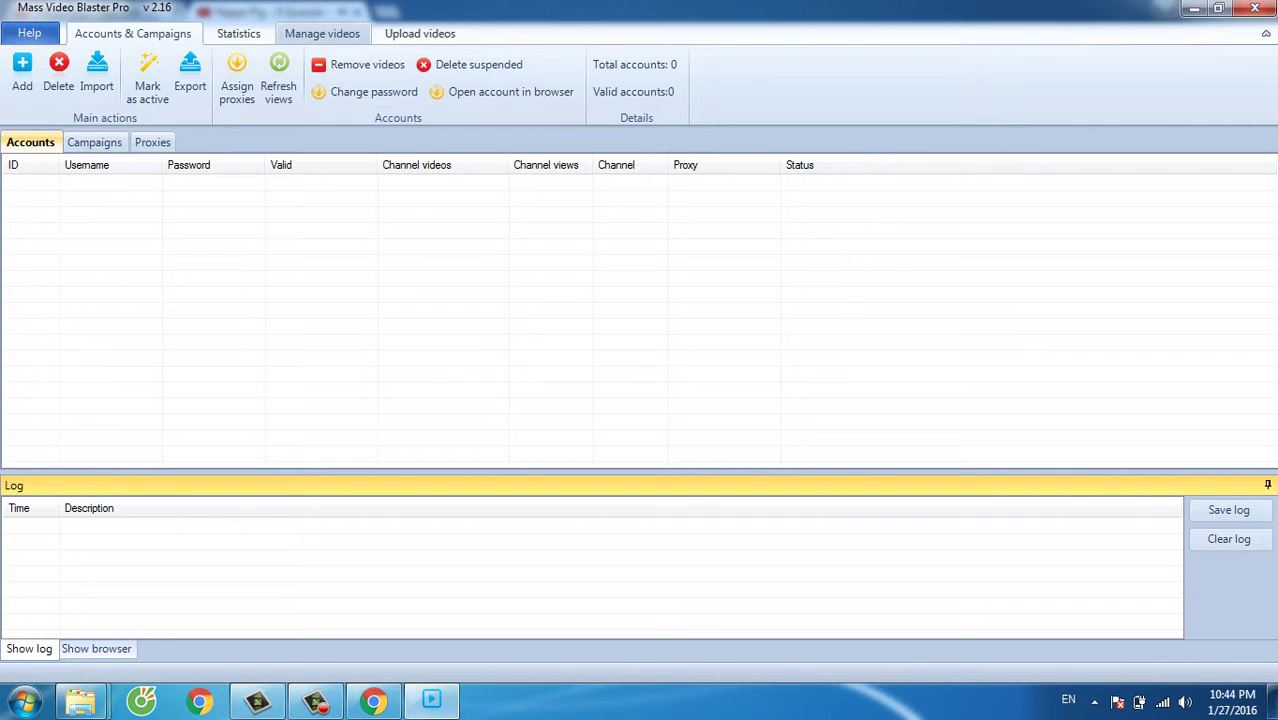
left_click(321, 33)
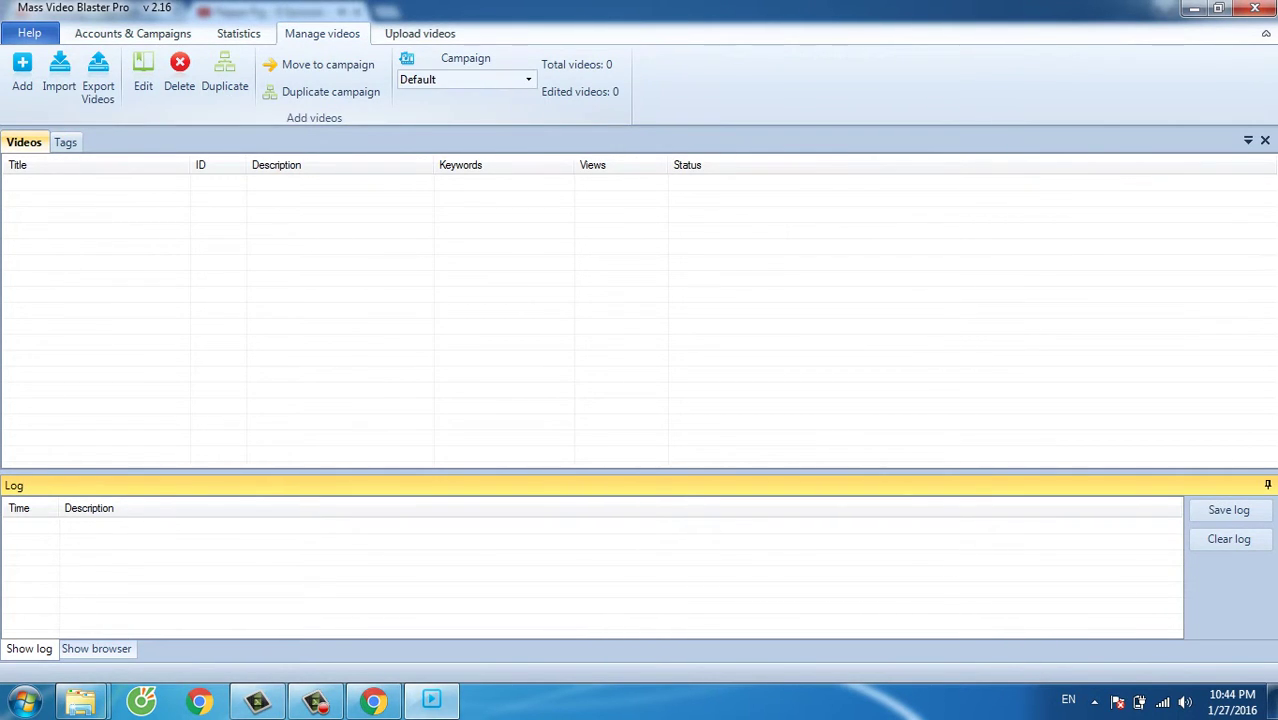
left_click(419, 33)
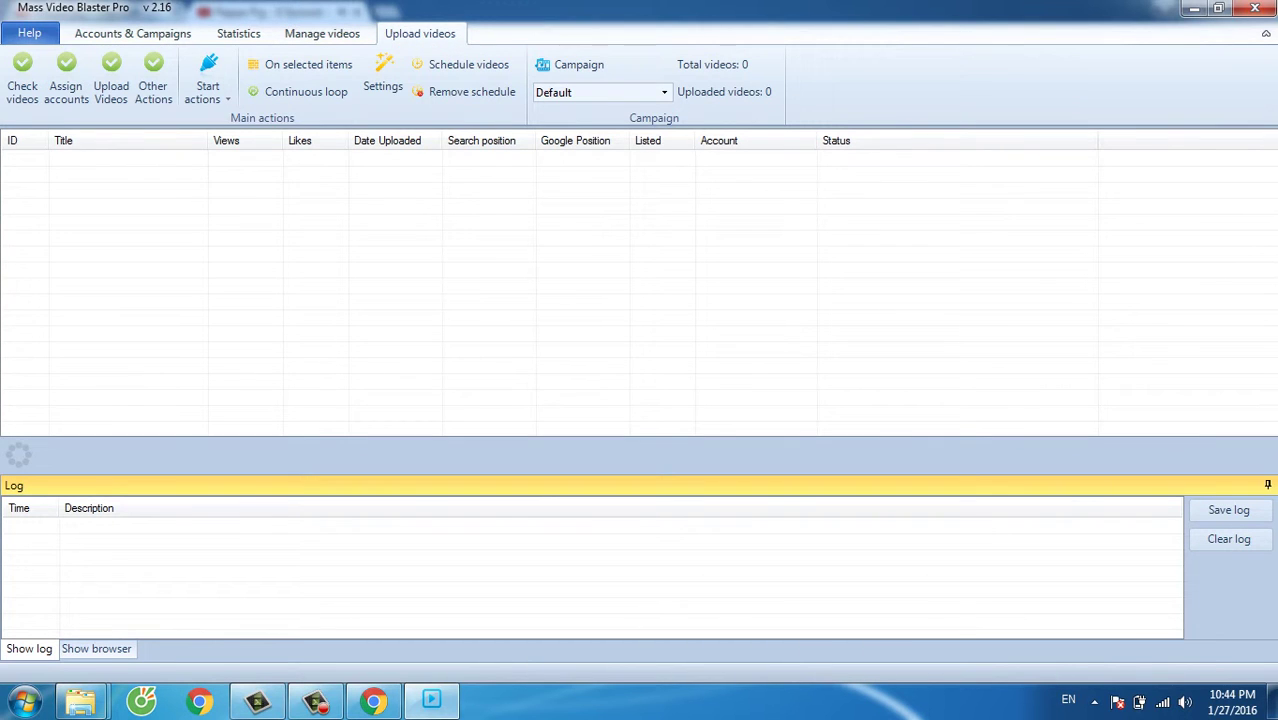
- Start adding a new account, switch to the Cốc Cốc browser and open the bookmarked "Danh sách kênh youtube" spreadsheet
left_click(132, 33)
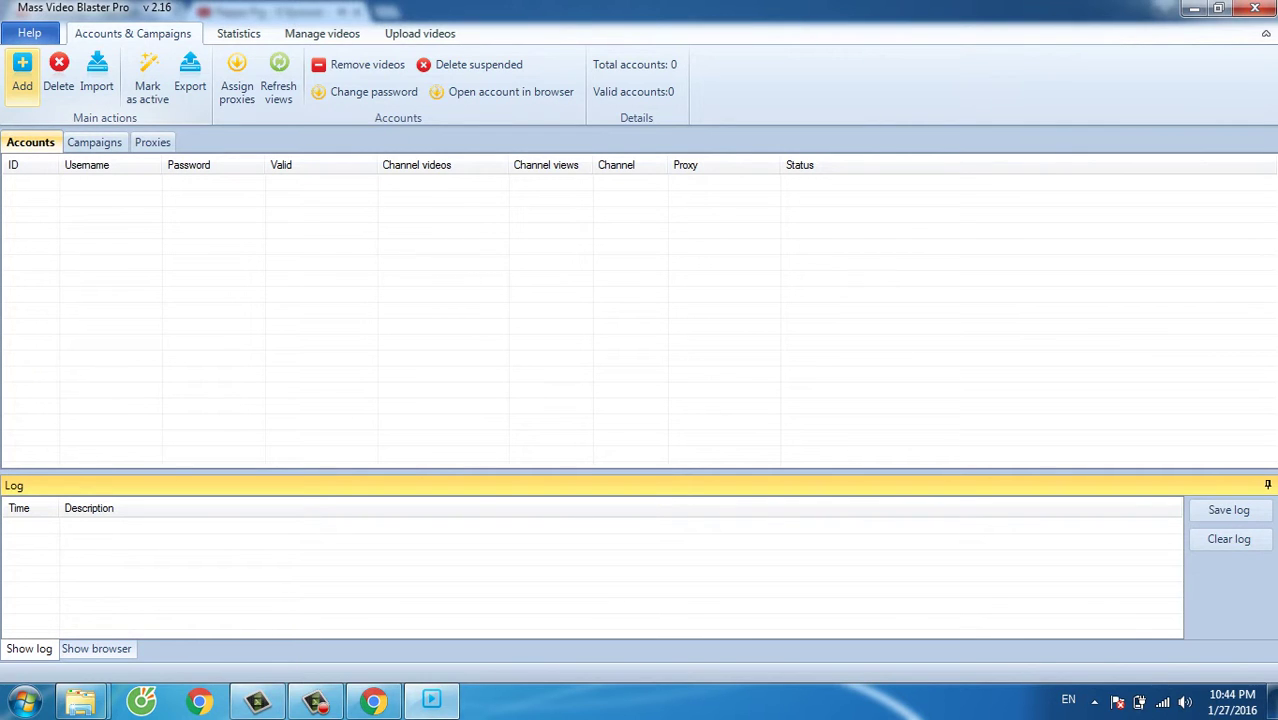
left_click(22, 75)
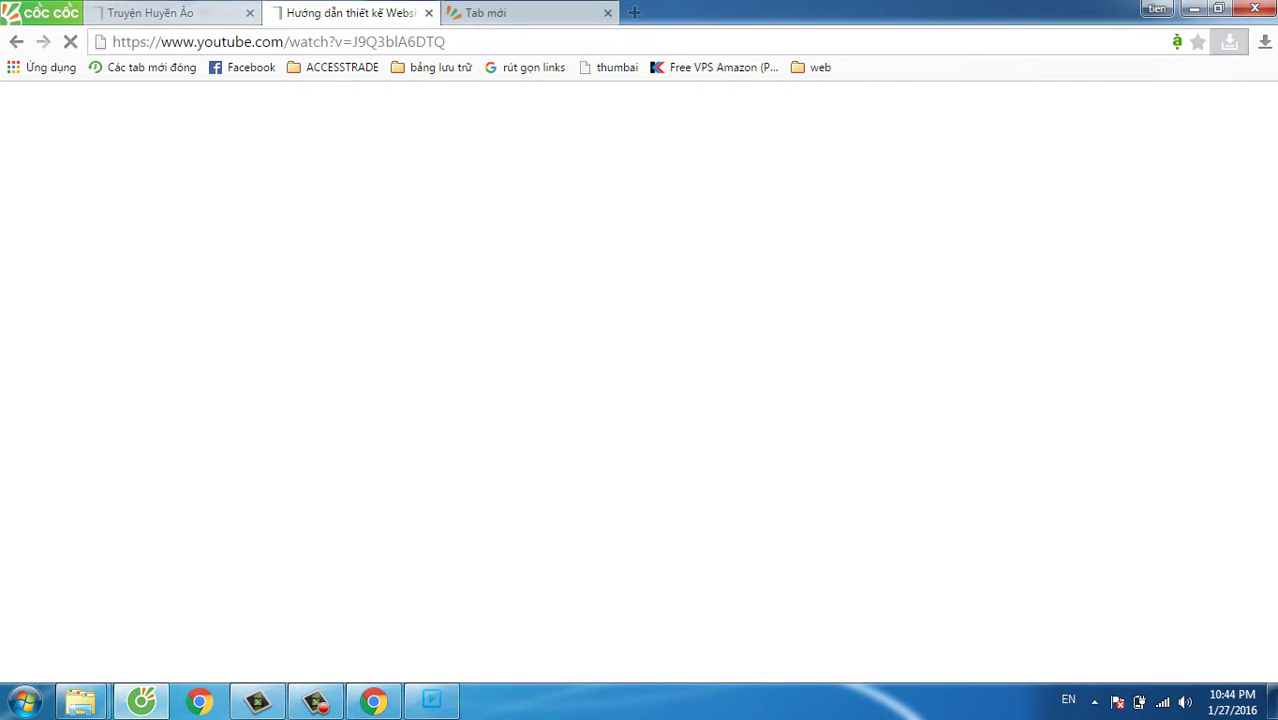
left_click(485, 12)
left_click(440, 67)
left_click(498, 136)
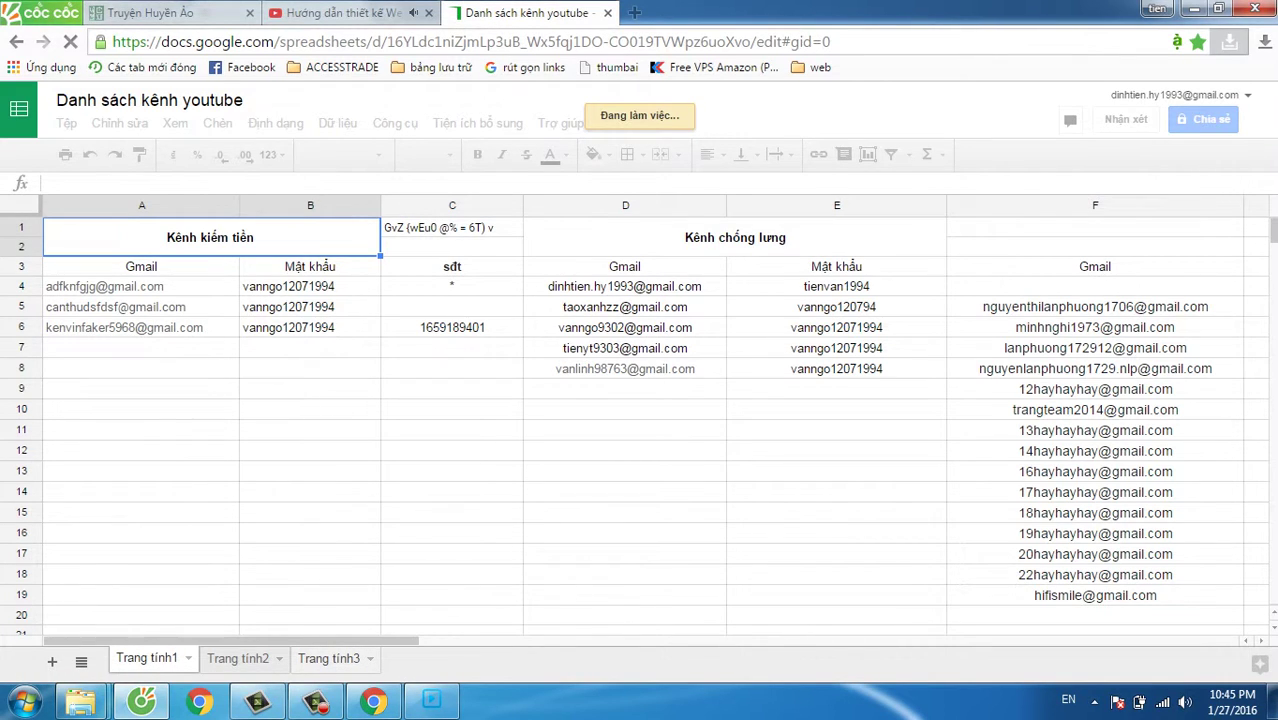
- Copy the Gmail address from cell F12 of the channel list spreadsheet
scroll(640, 420, "right", 10)
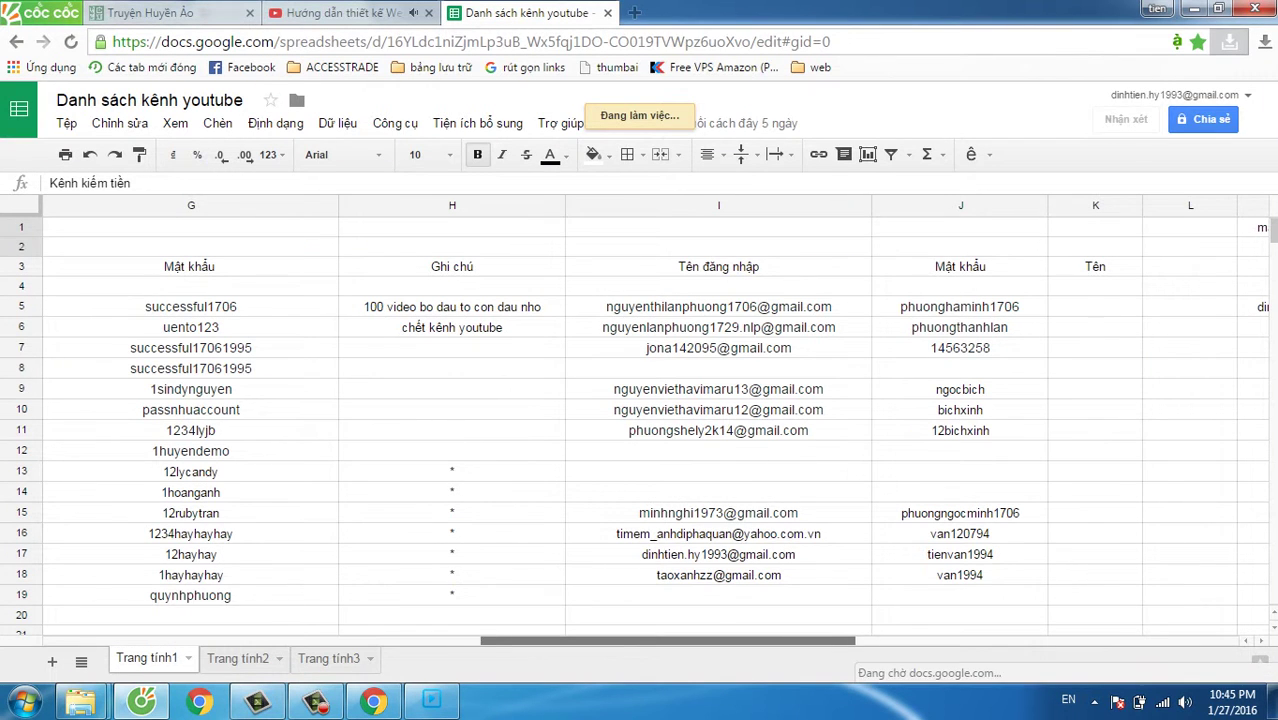
left_click_drag(650, 641, 561, 641)
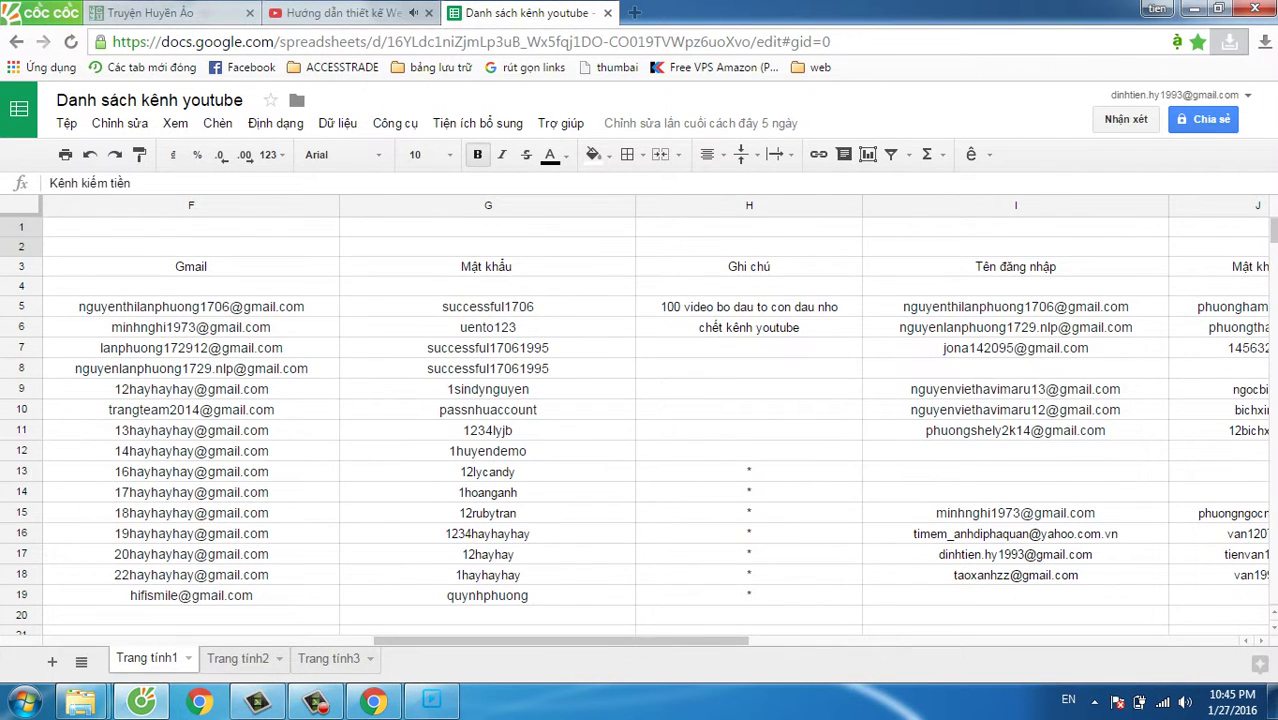
scroll(640, 420, "left", 4)
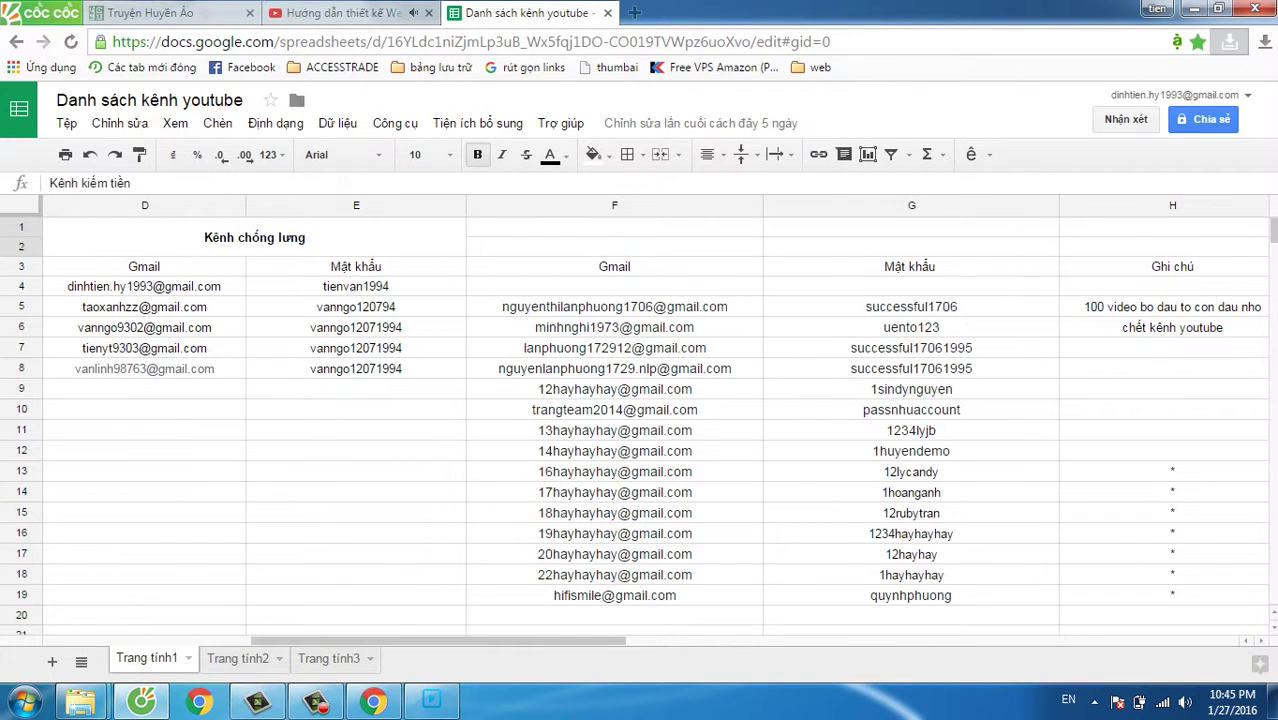
left_click(614, 451)
left_click_drag(192, 184, 48, 184)
key("ctrl+c")
- In Mass Video Blaster Pro, fill in the new account's e-mail and matching password from the spreadsheet and add it to the Default campaign
key("alt+Tab")
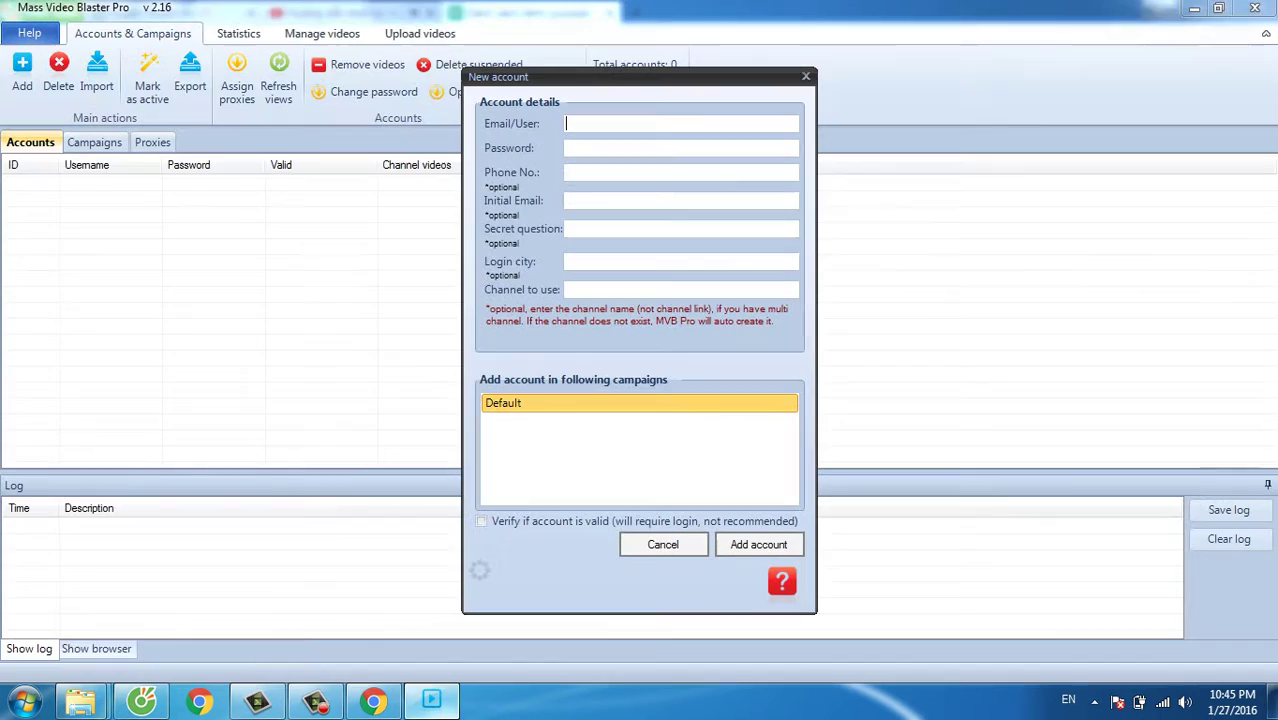
key("ctrl+v")
left_click_drag(698, 124, 567, 124)
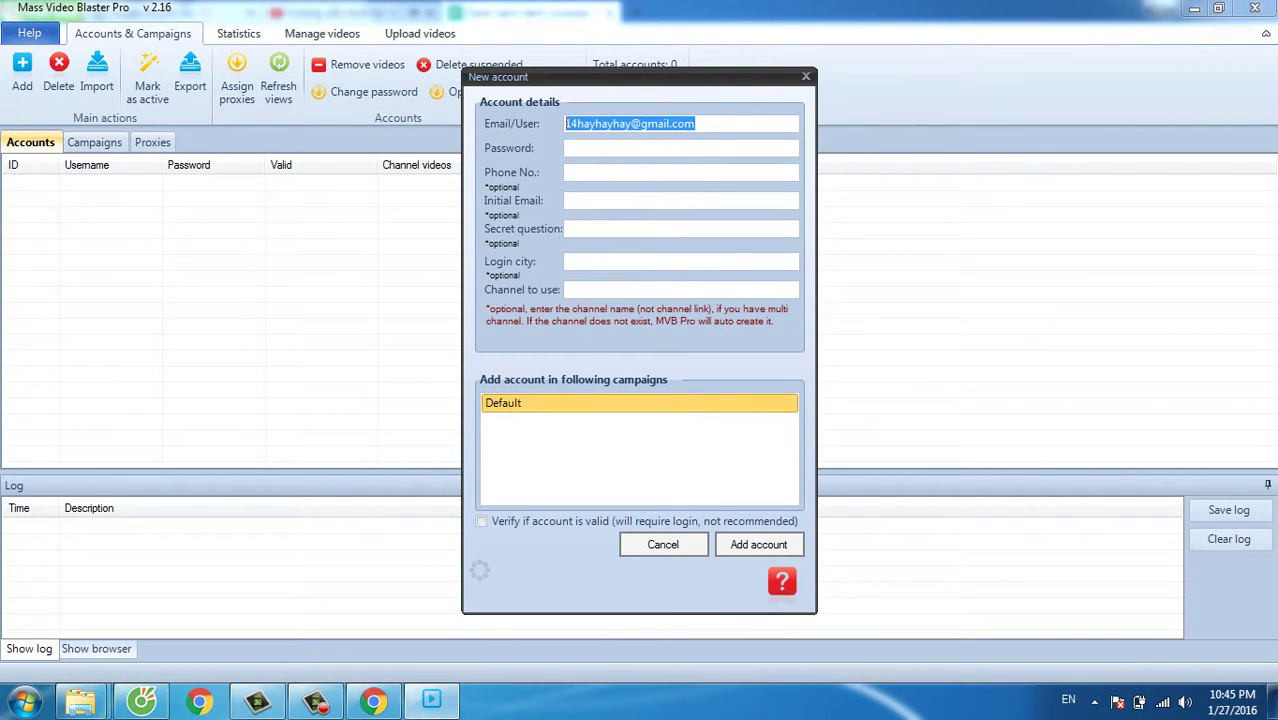
key("alt+Tab")
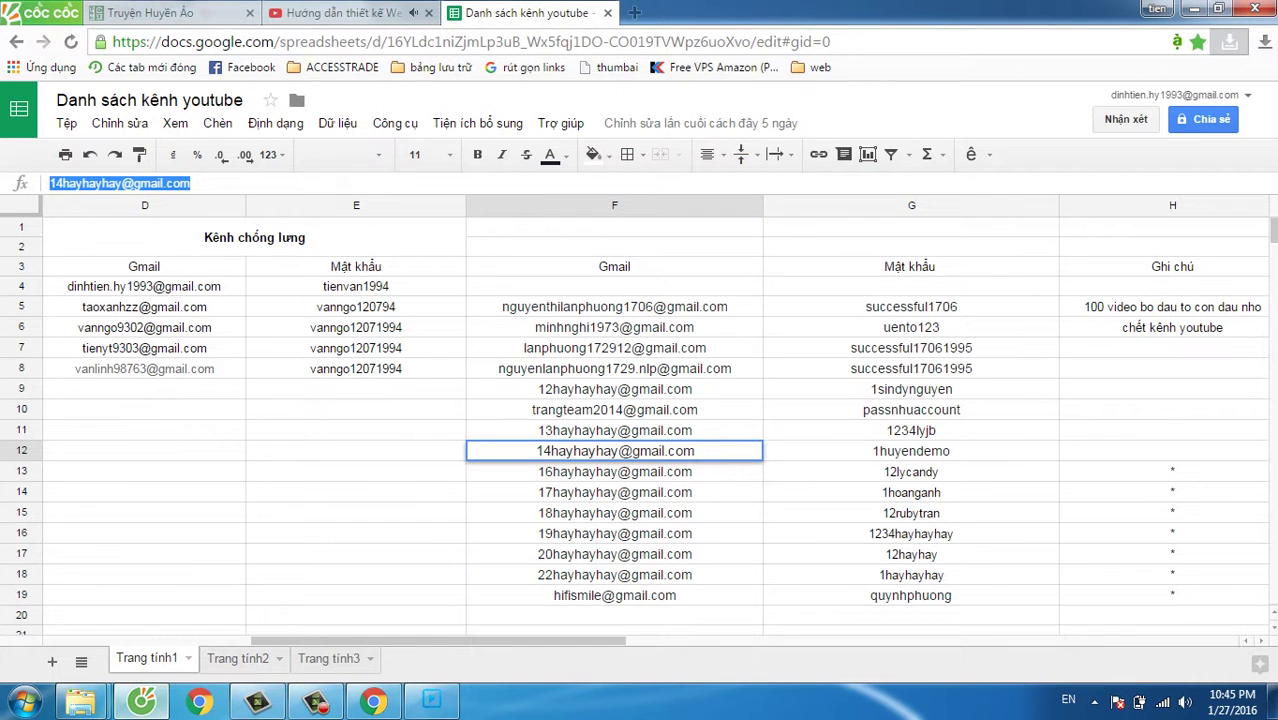
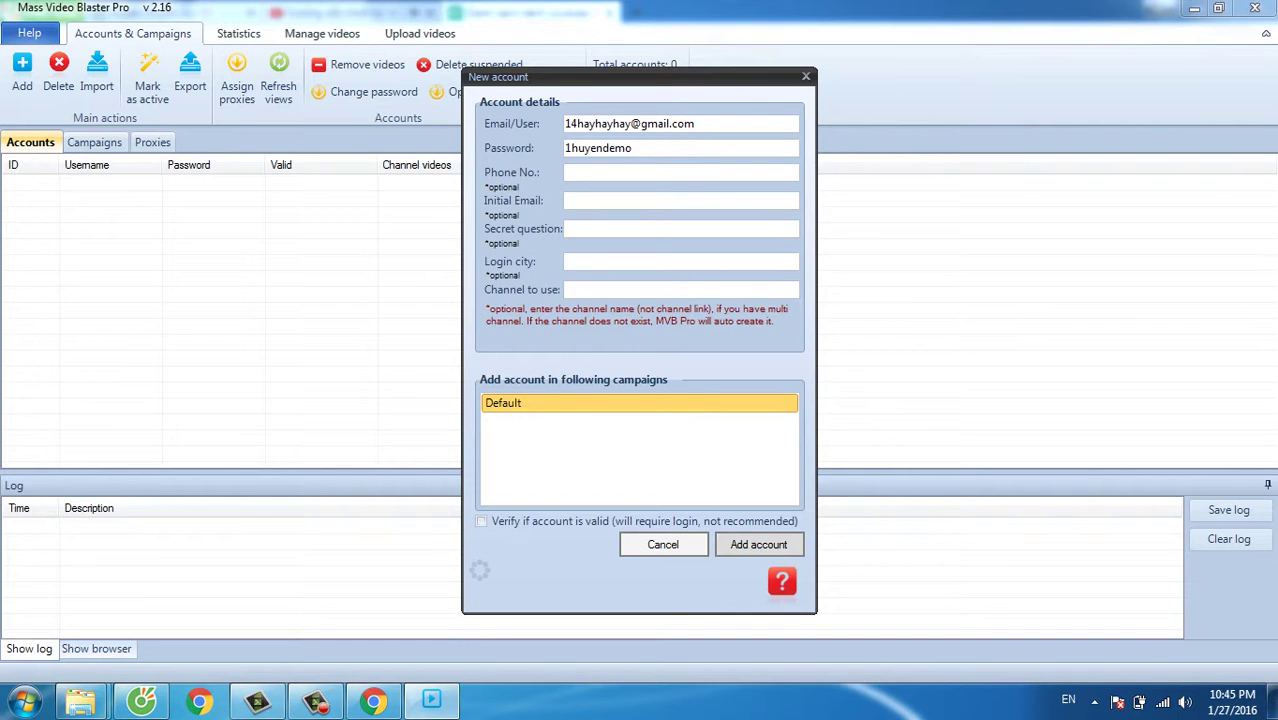
key("Return")
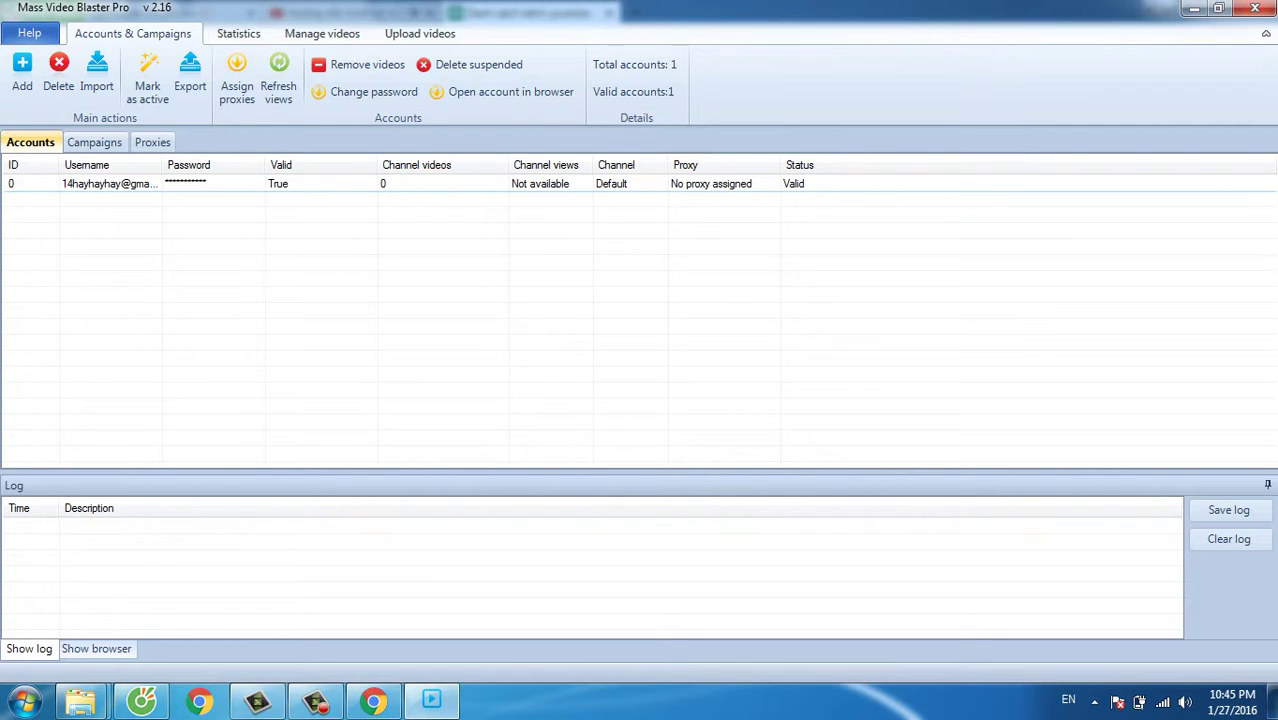
left_click(238, 33)
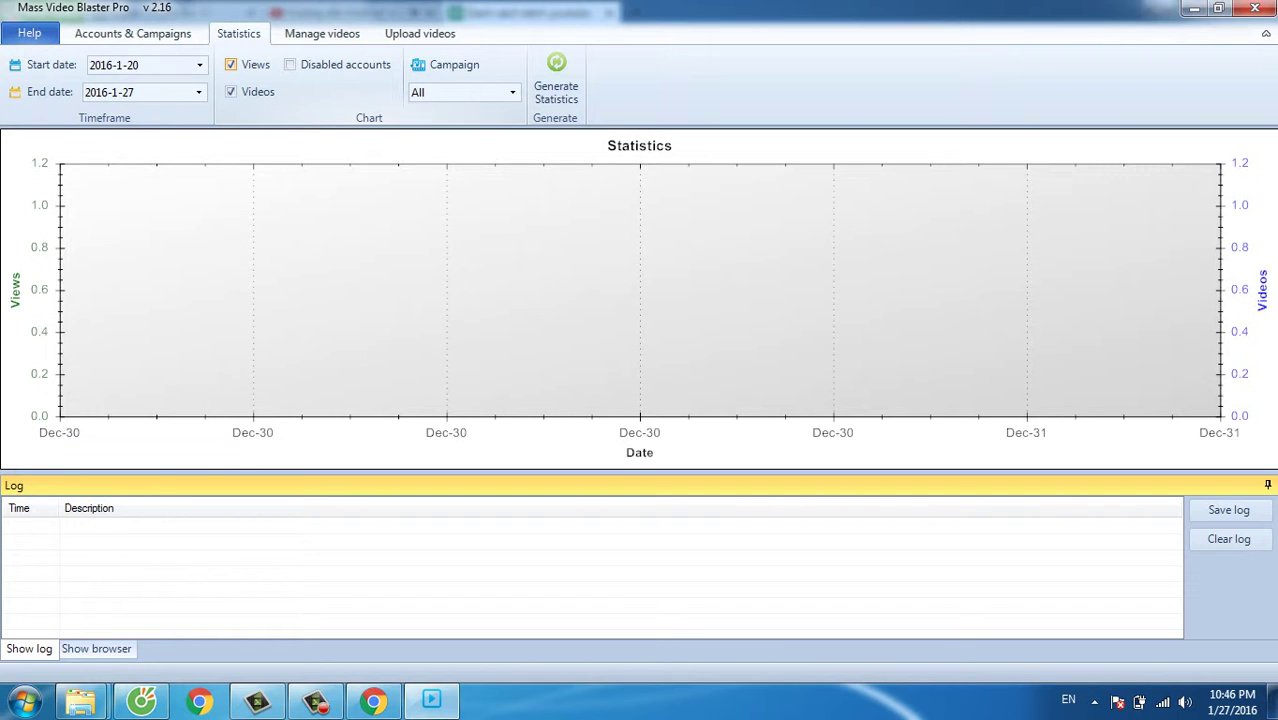
left_click(133, 34)
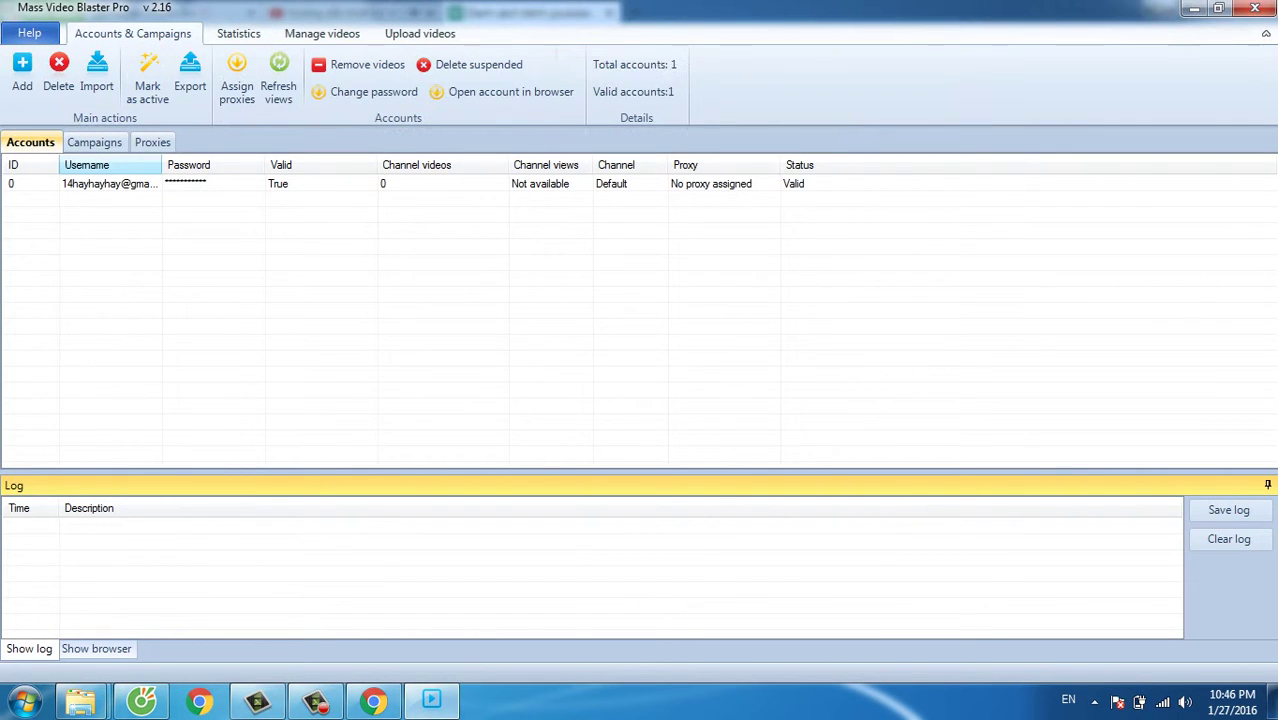
left_click(110, 183)
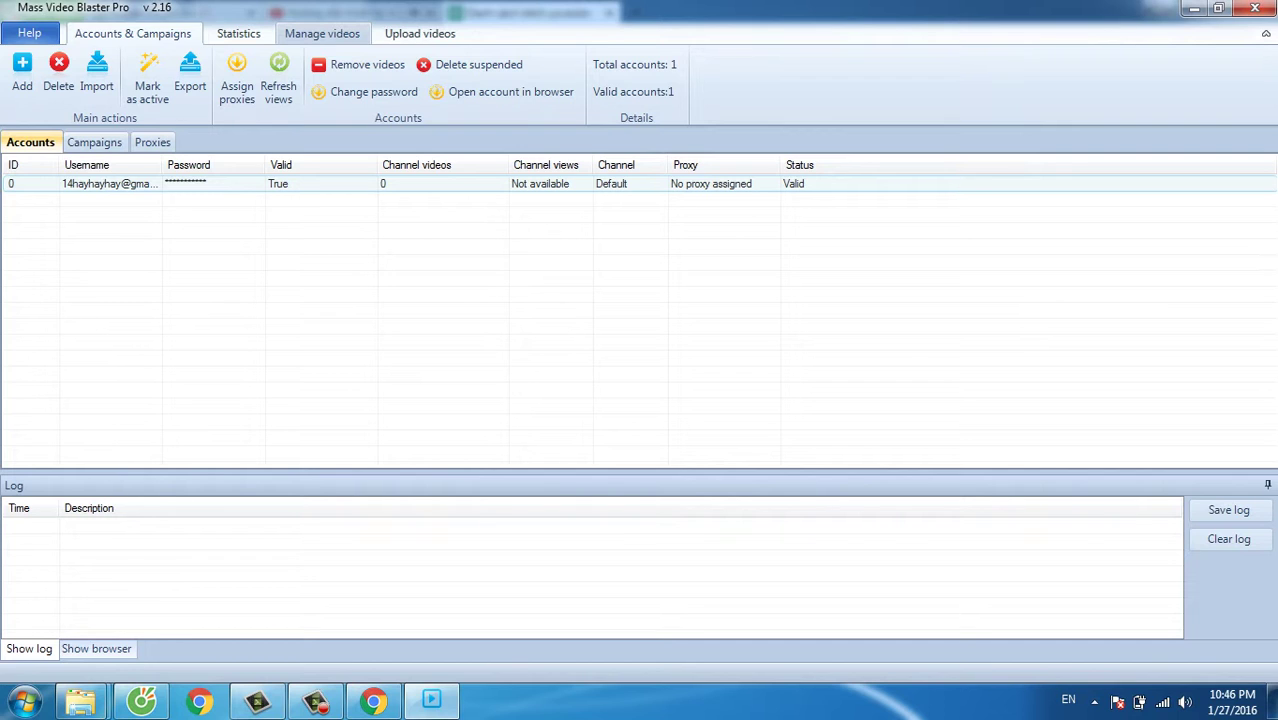
- Import the videos from as.mvd in the desktop's demo folder into the Default campaign's video list
left_click(322, 33)
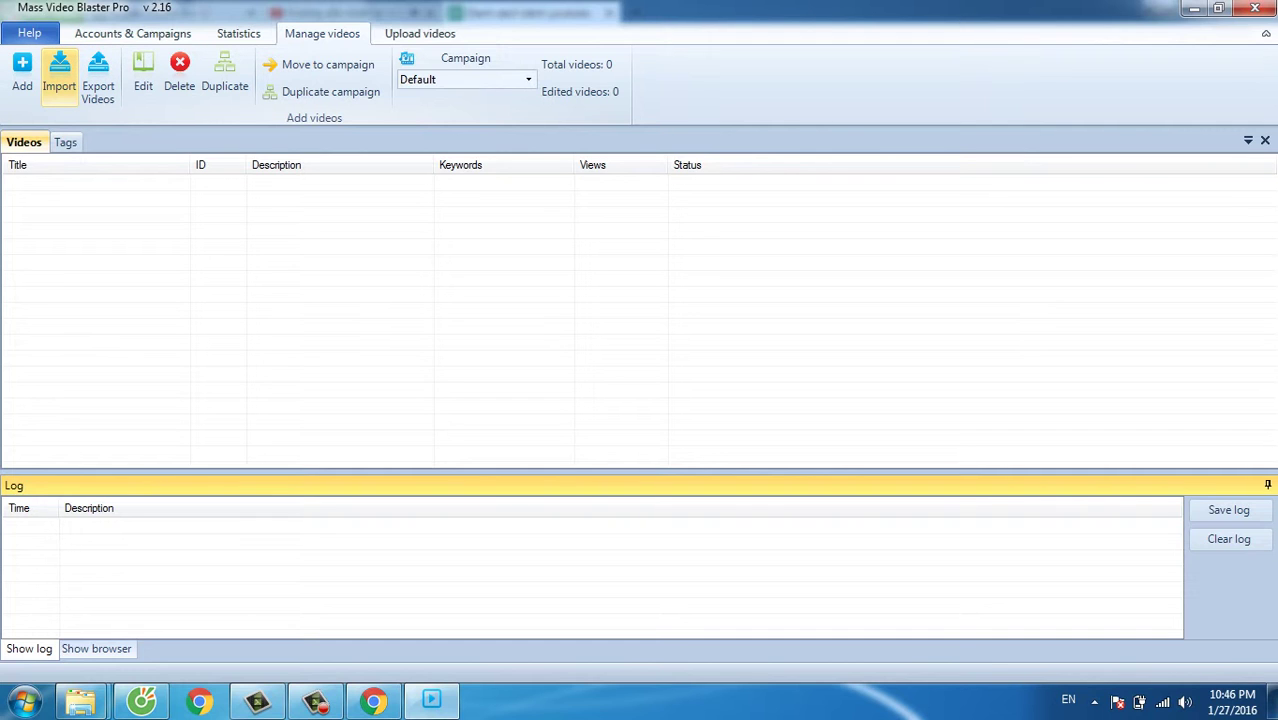
left_click(59, 75)
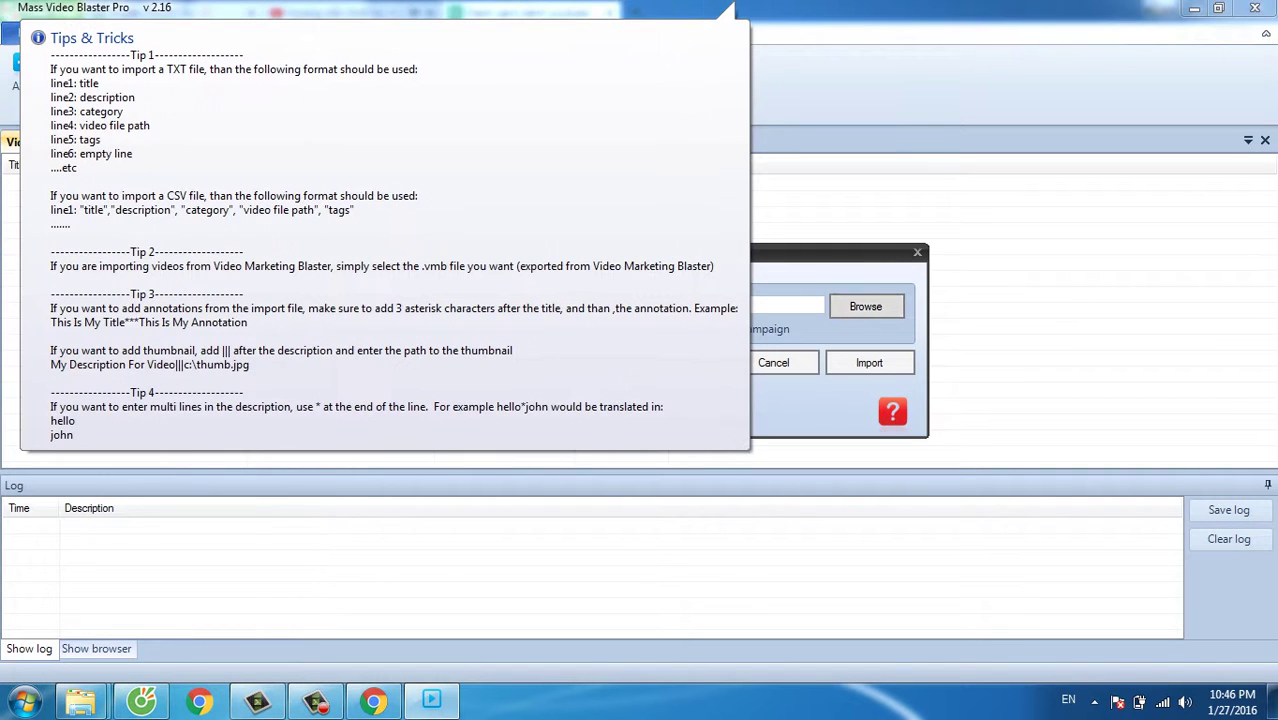
left_click(866, 307)
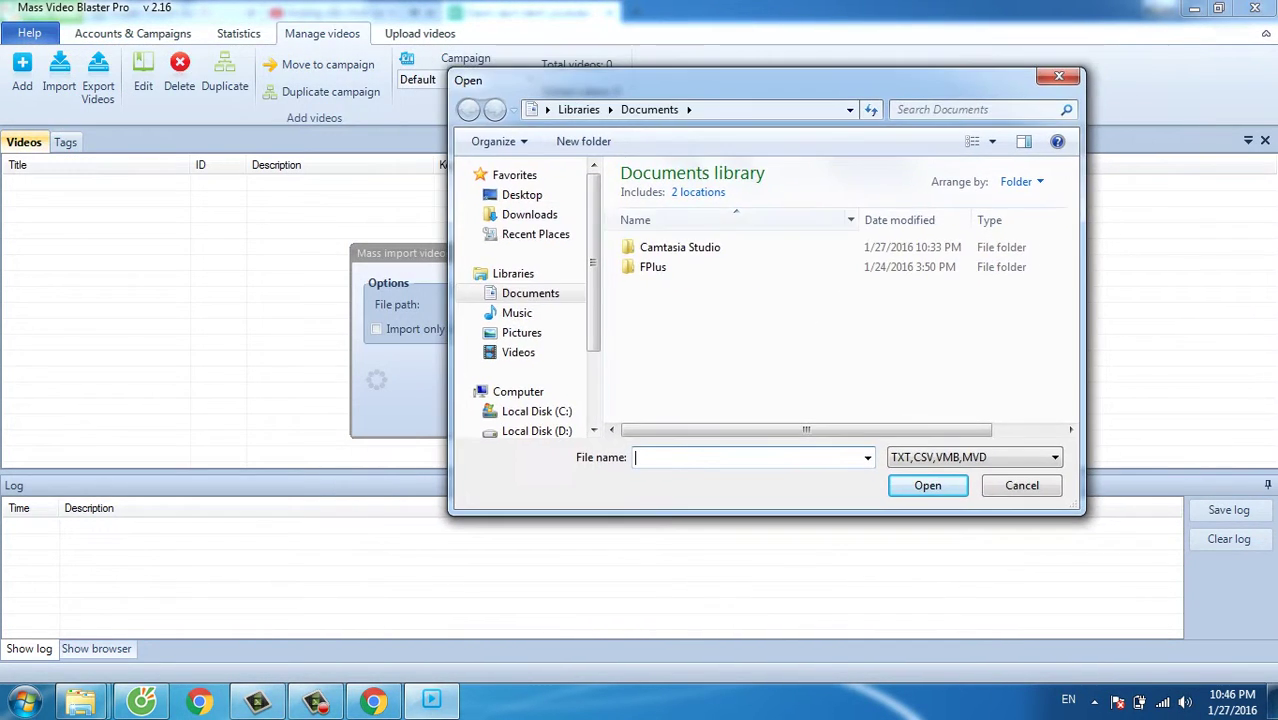
left_click(522, 195)
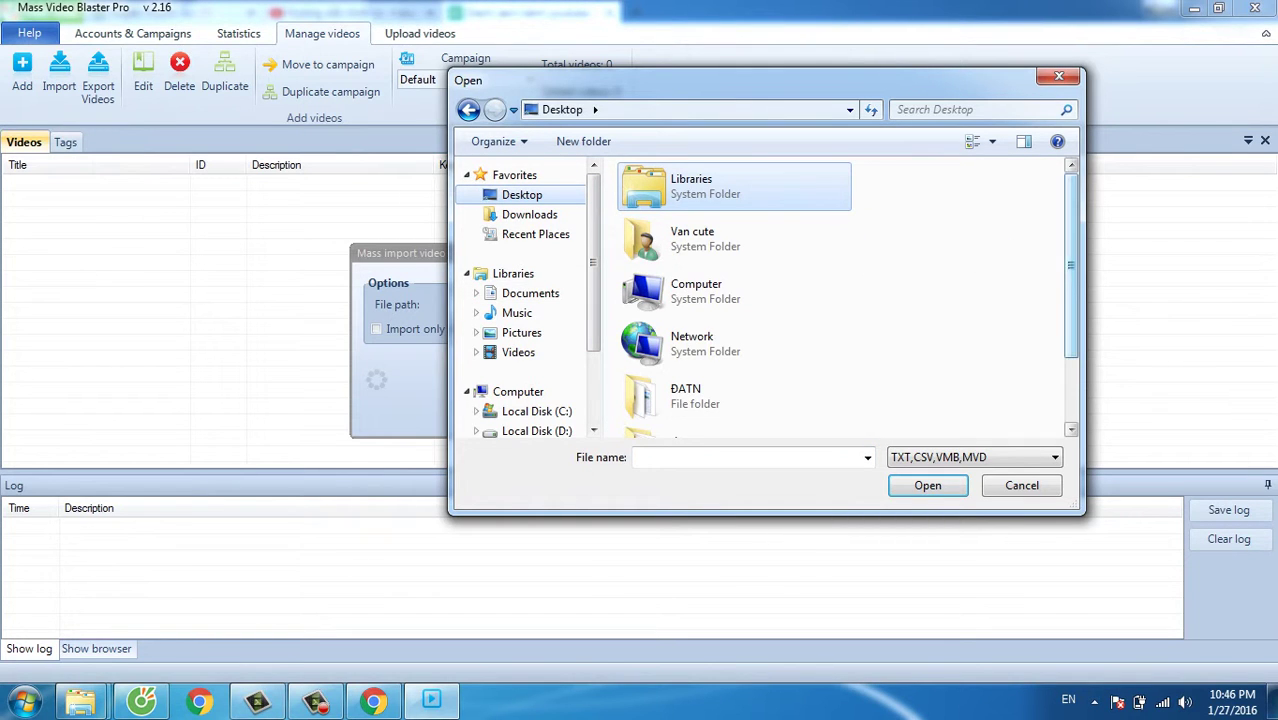
left_click_drag(1071, 262, 1071, 325)
double_click(686, 361)
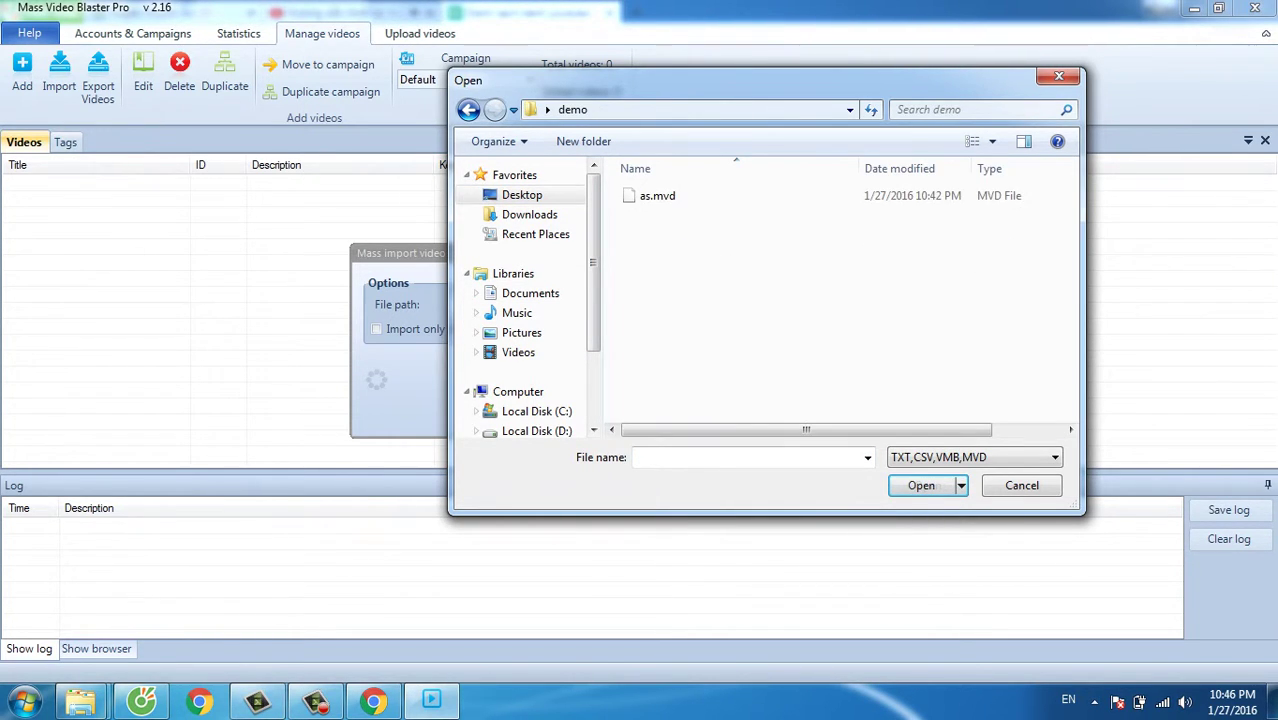
left_click(658, 196)
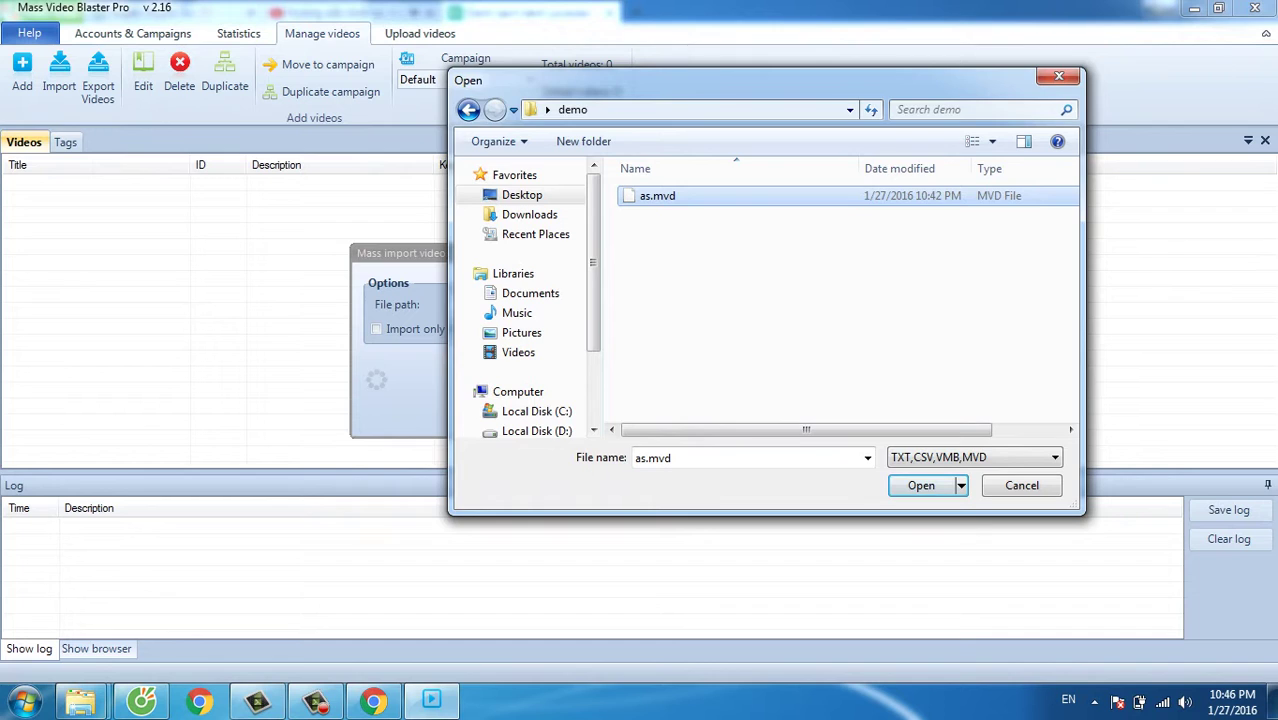
left_click(921, 486)
left_click(869, 363)
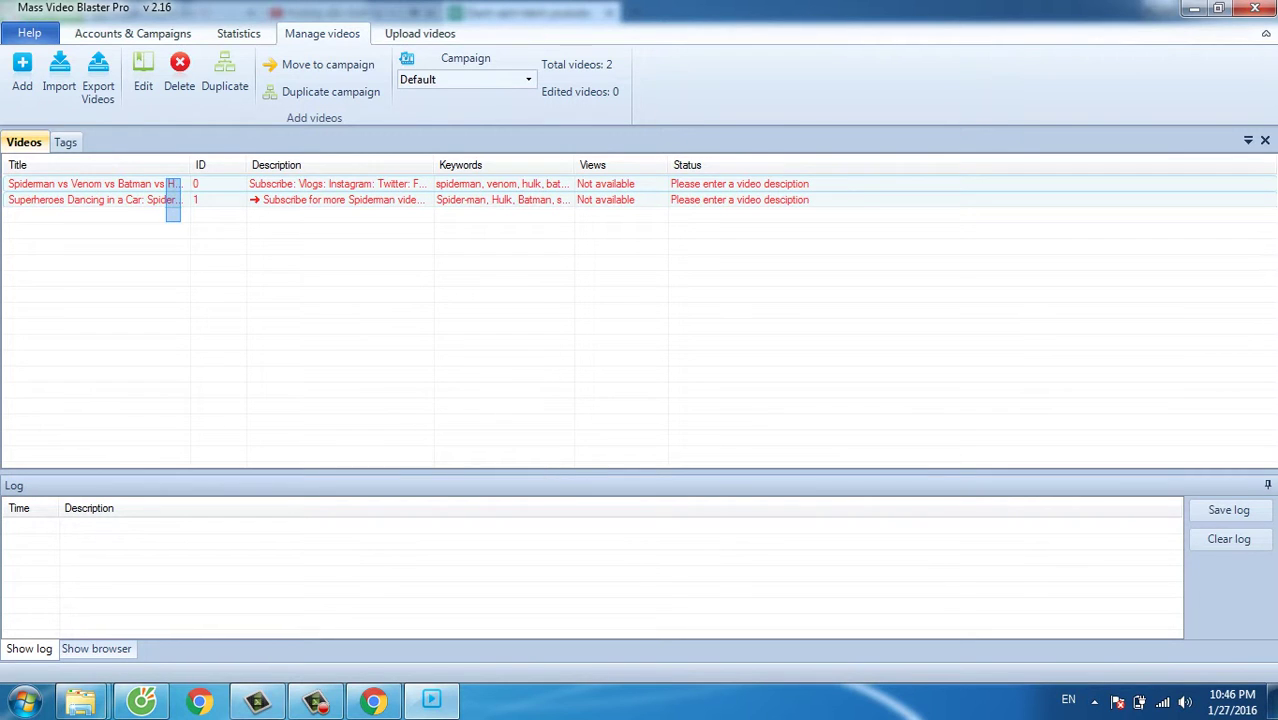
- Open both imported videos together for editing and accept the multiple-video edit
left_click_drag(297, 301, 381, 180)
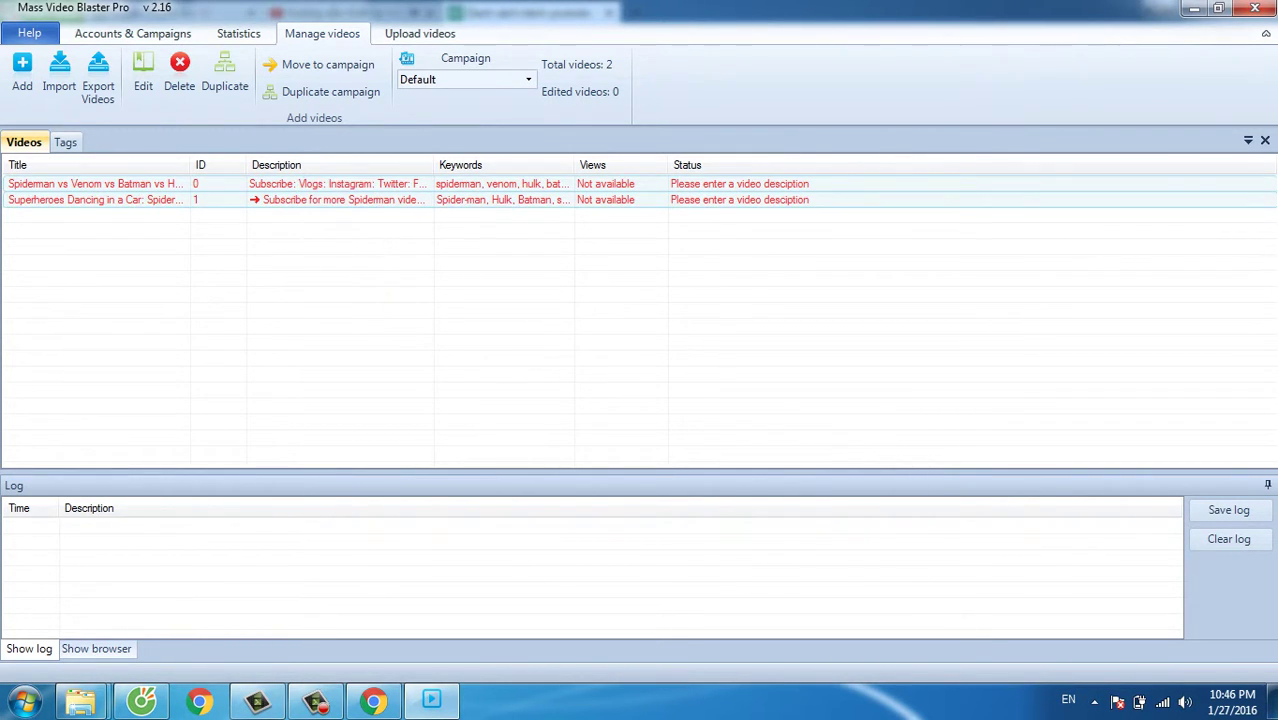
right_click(381, 184)
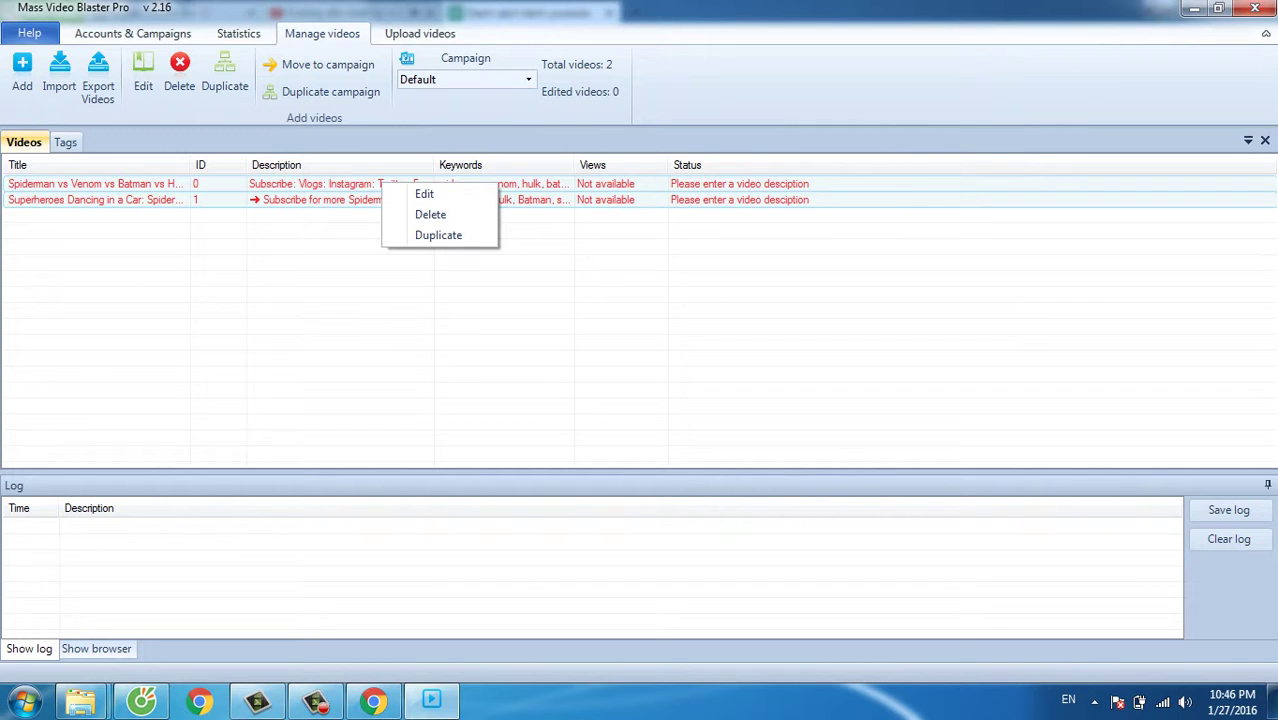
left_click(424, 194)
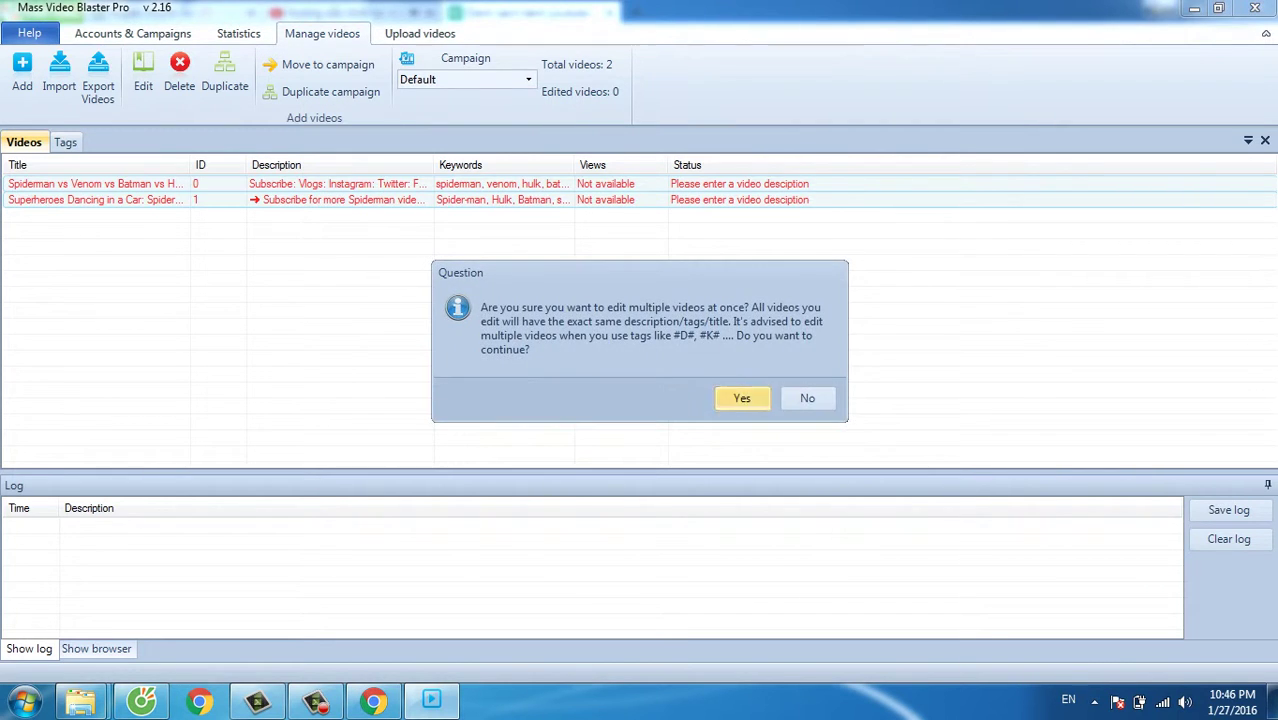
left_click(741, 398)
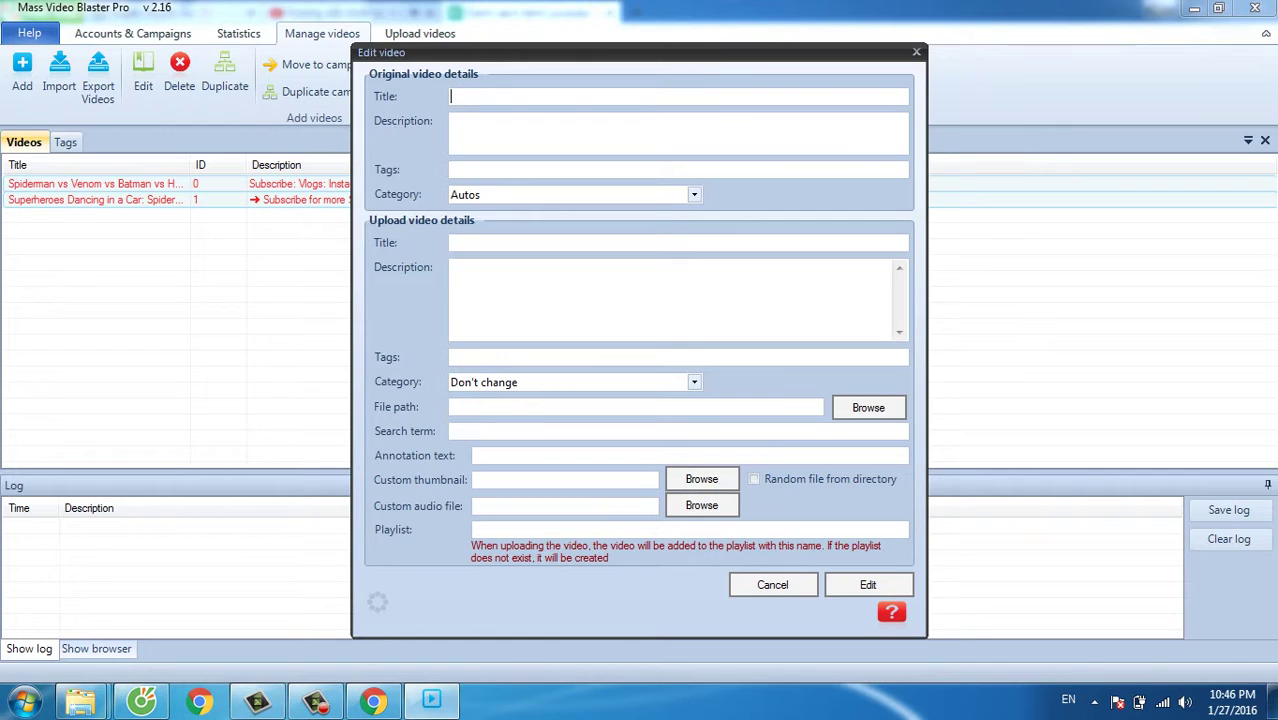
- Set the upload title to #T#, description to #D# and tags to #K#, and apply the edit to both videos
left_click(452, 243)
type("#T#")
left_click(454, 267)
type("#D#")
left_click(452, 357)
type("#K#")
left_click(472, 243)
left_click_drag(472, 243, 450, 243)
key("Tab")
key("Tab")
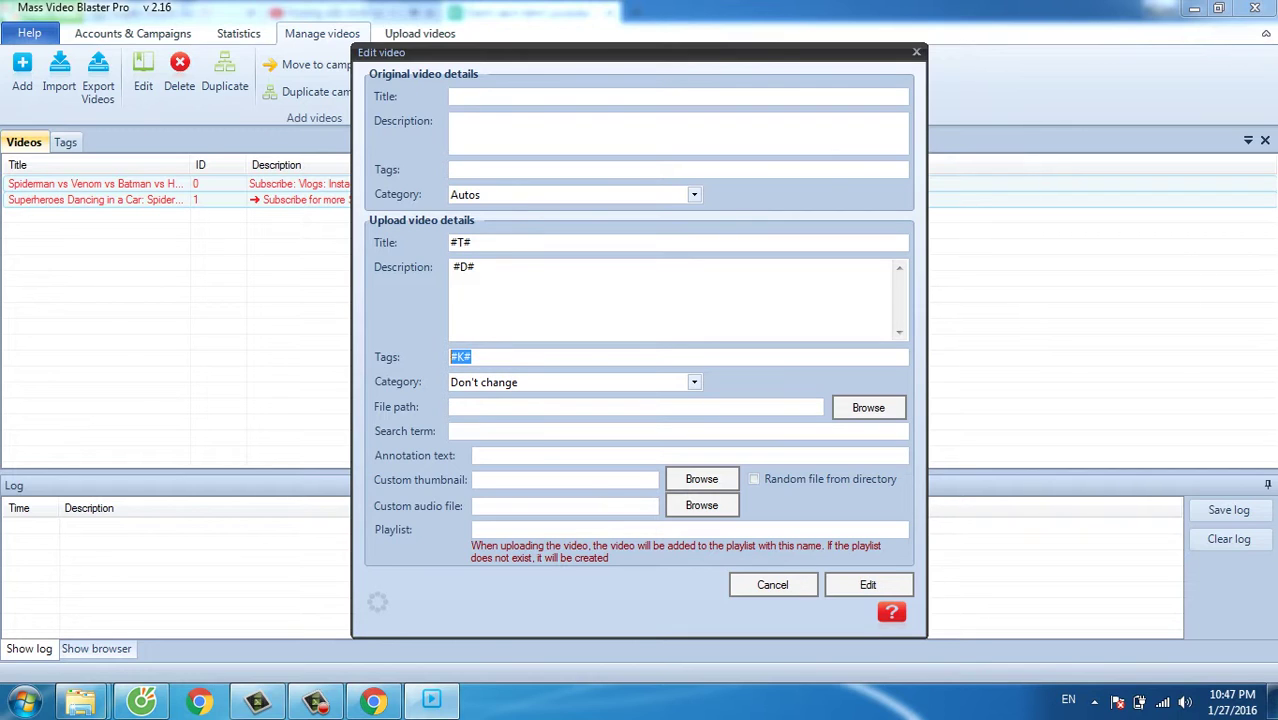
left_click(867, 584)
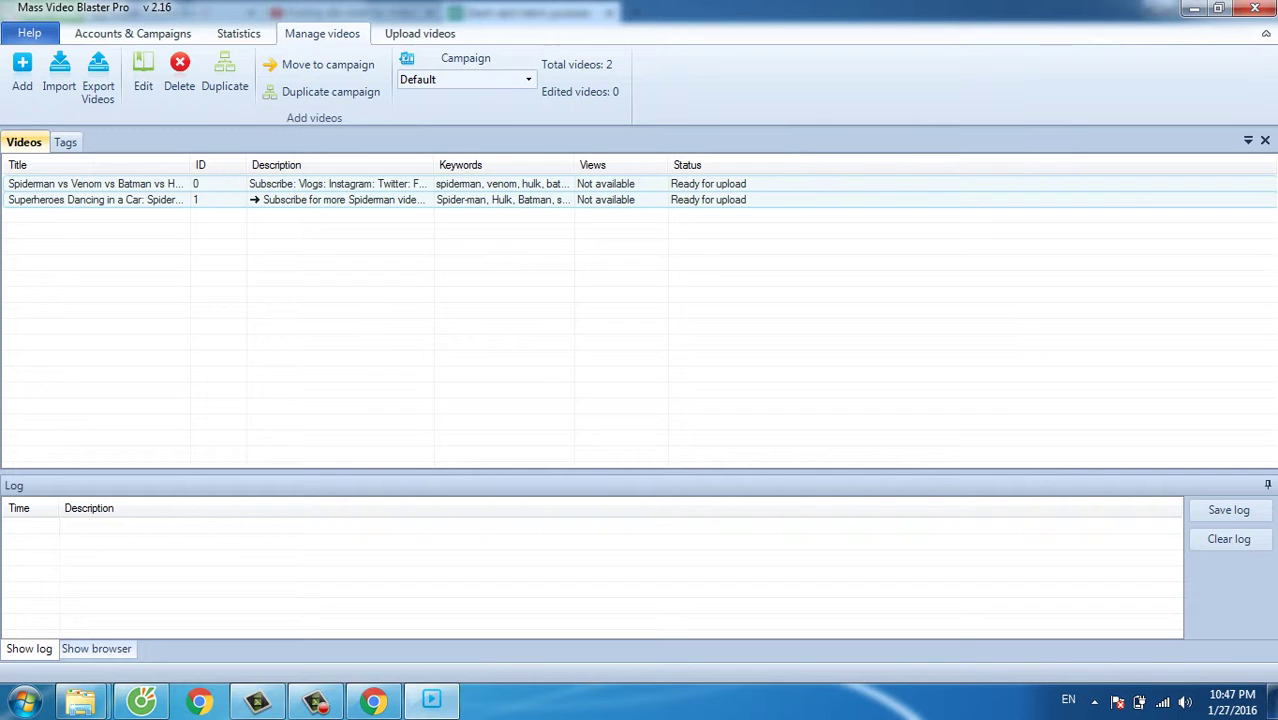
- Manually assign the added Gmail account to both videos in the upload list
left_click(420, 34)
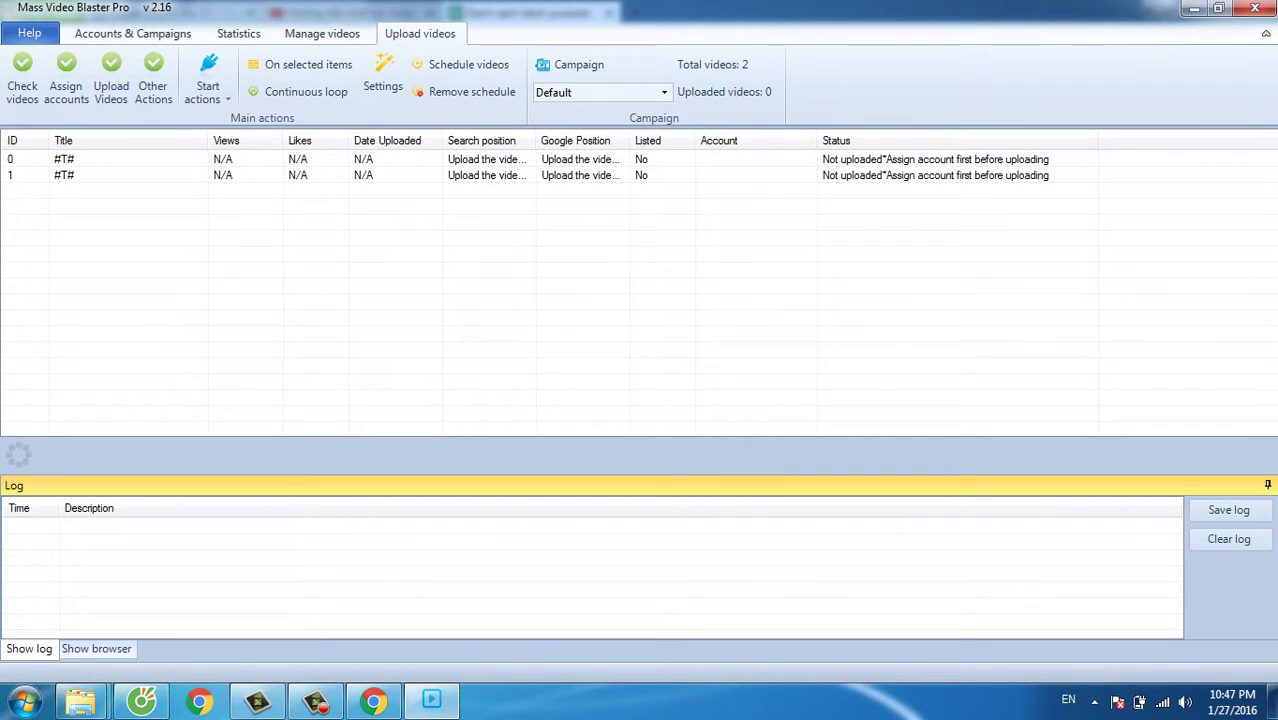
left_click_drag(355, 258, 507, 164)
right_click(508, 165)
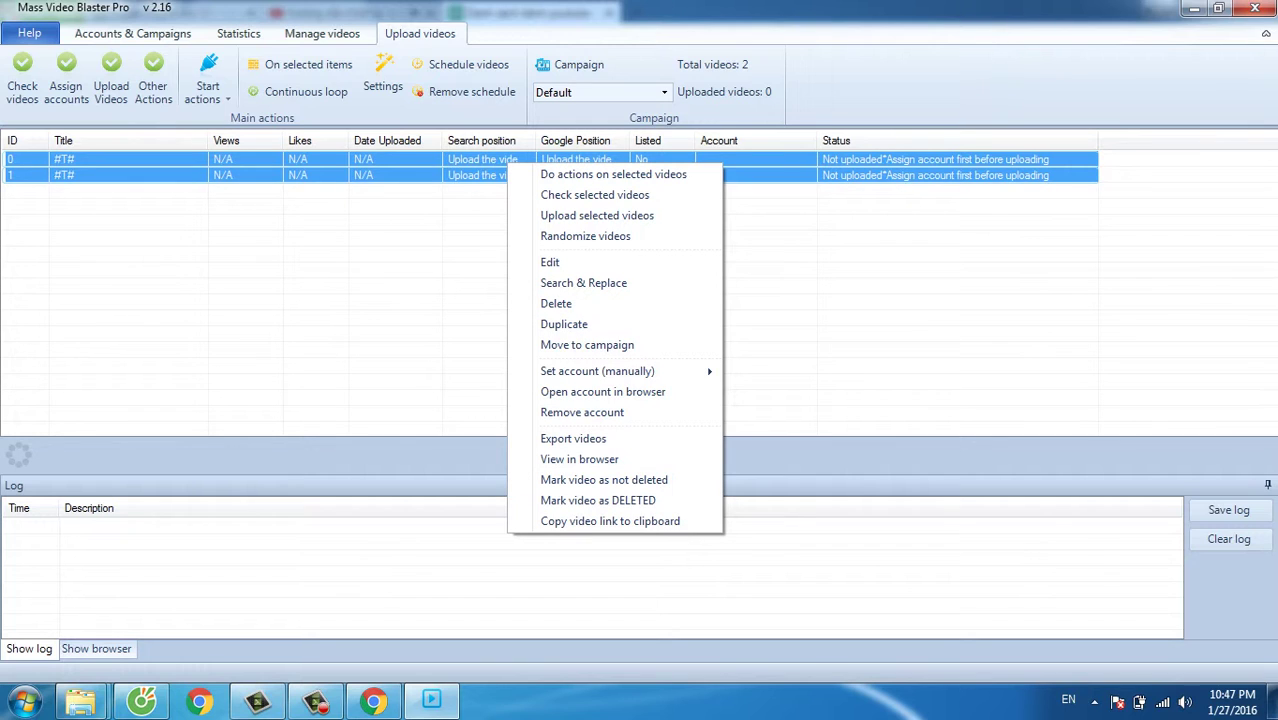
mouse_move(600, 371)
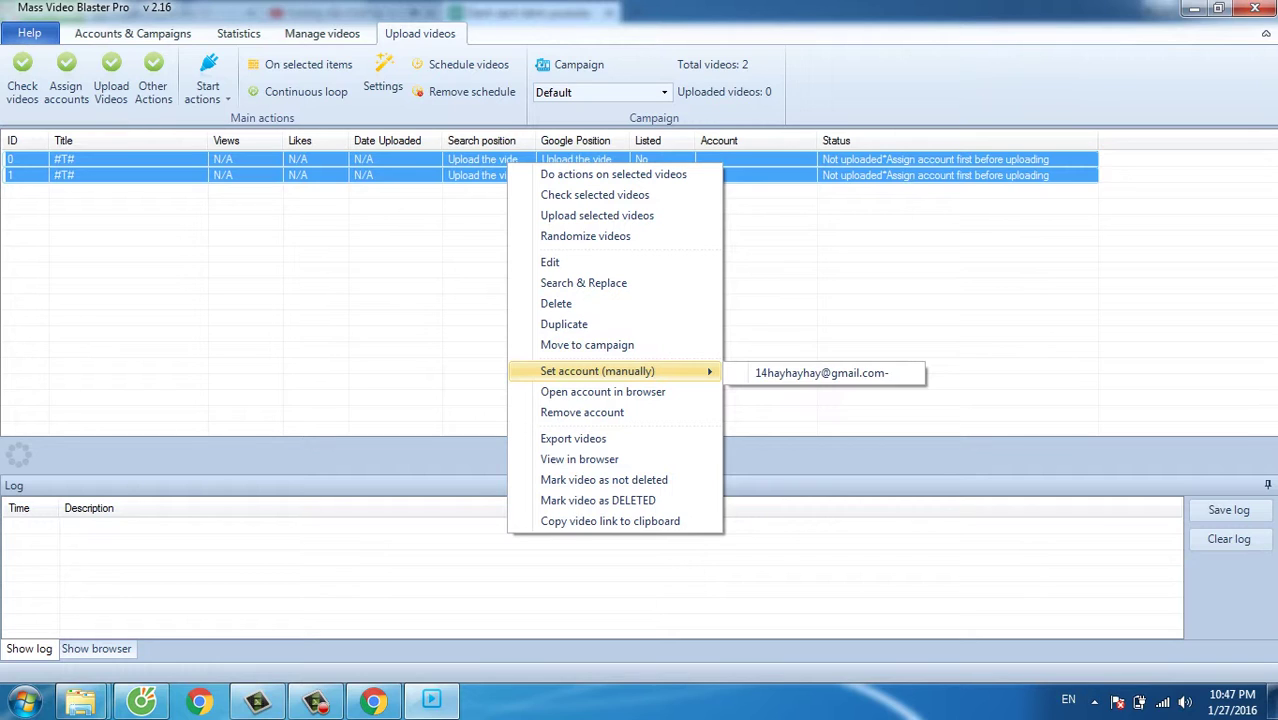
left_click(821, 373)
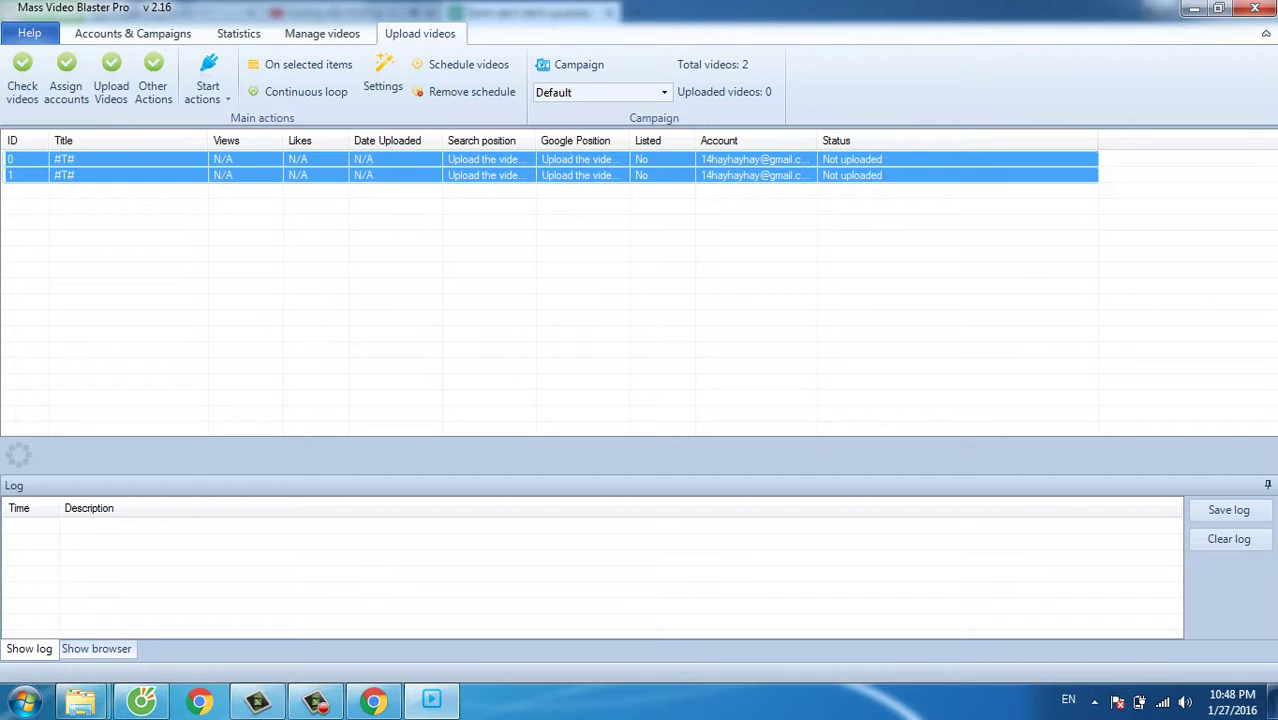
- Start uploading both selected videos and enlarge the lower pane to show the built-in browser
right_click(756, 166)
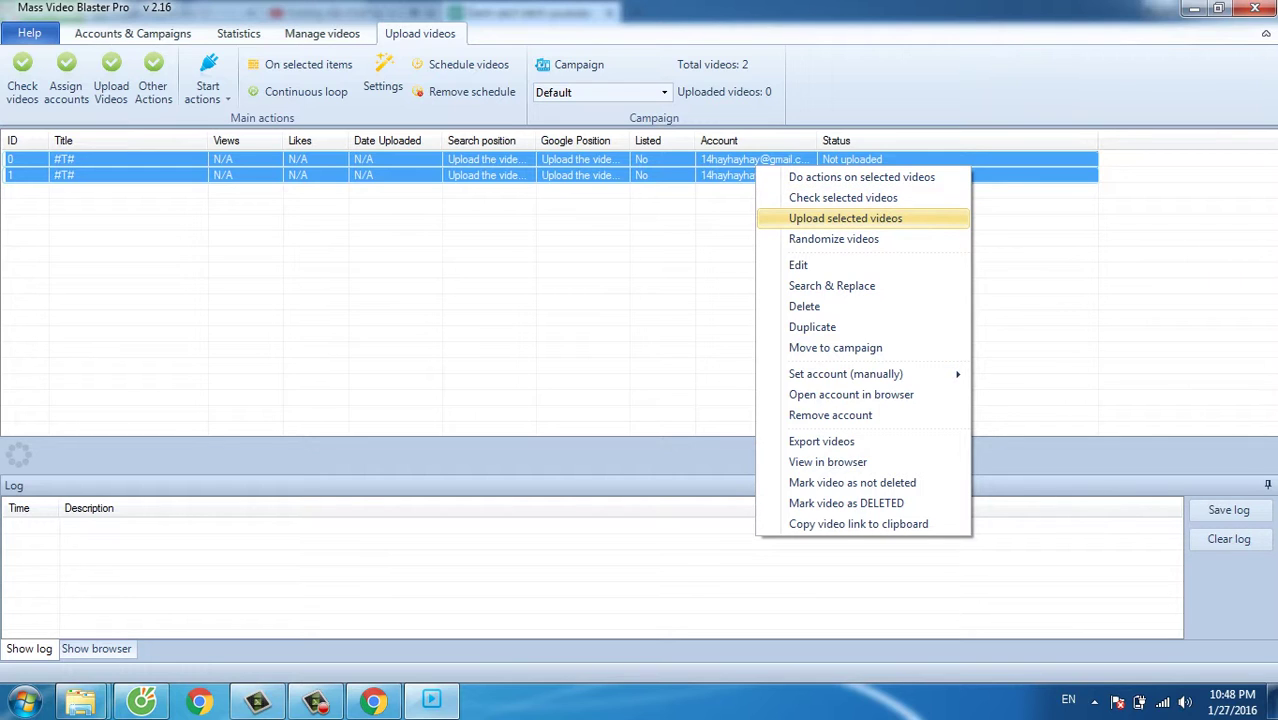
left_click(845, 218)
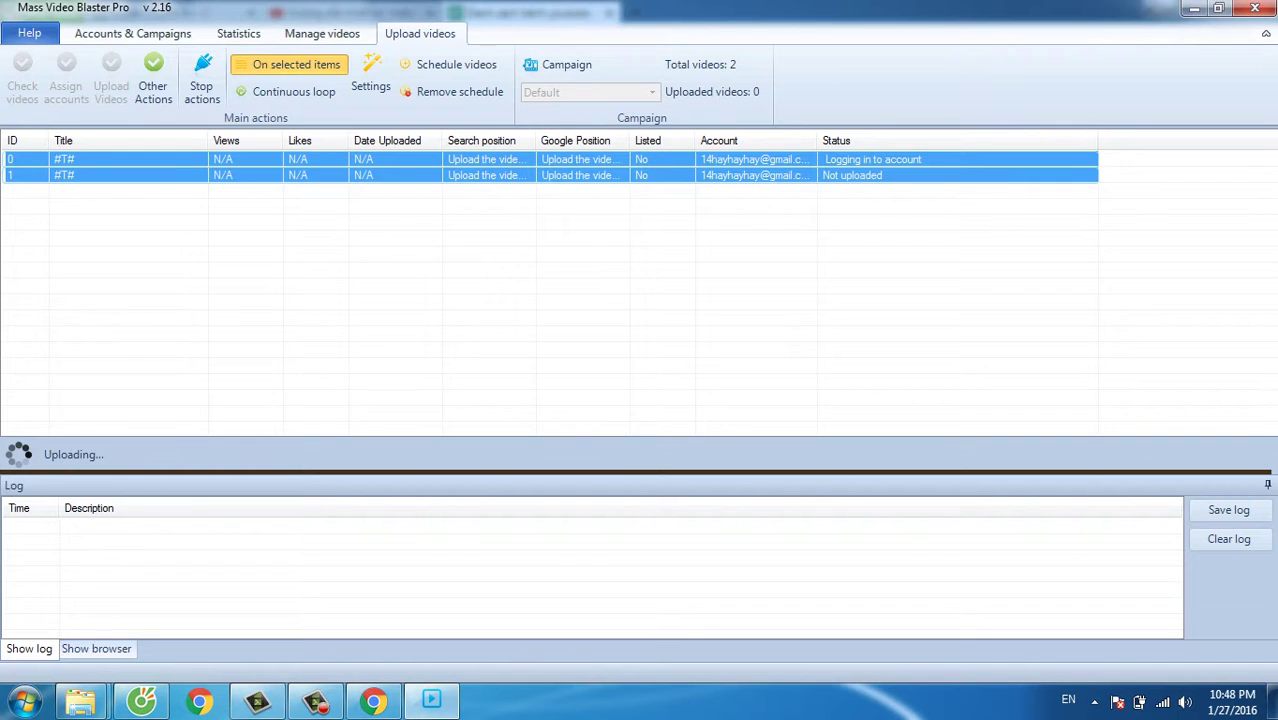
left_click_drag(640, 471, 640, 245)
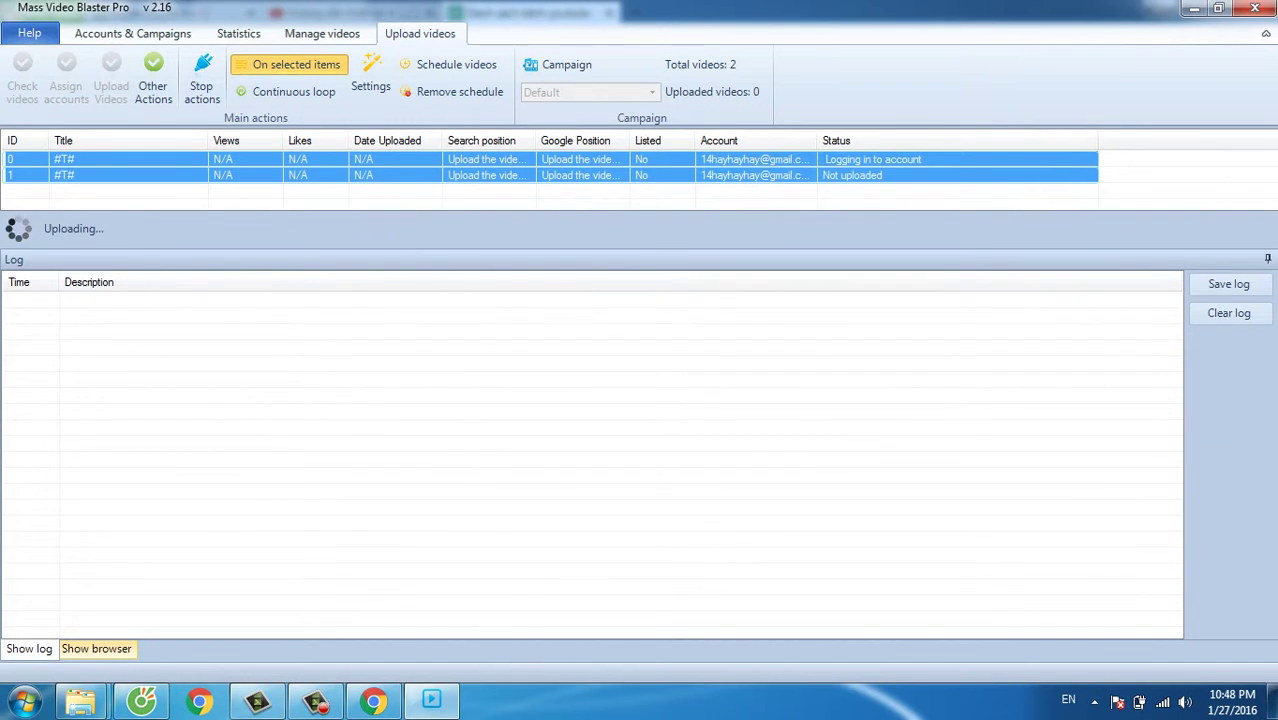
left_click(96, 648)
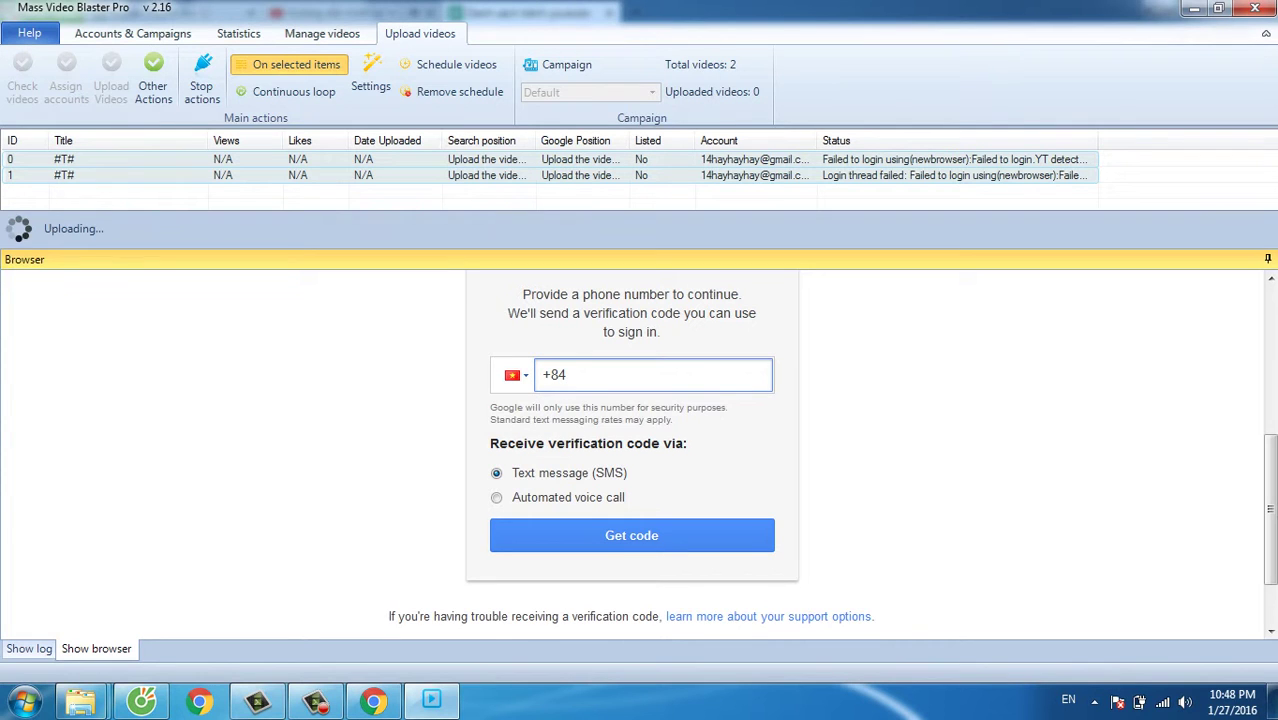
- Examine the account's sign-in page in the built-in browser, including its identity verification instructions and code delivery options
scroll(632, 455, "up", 2)
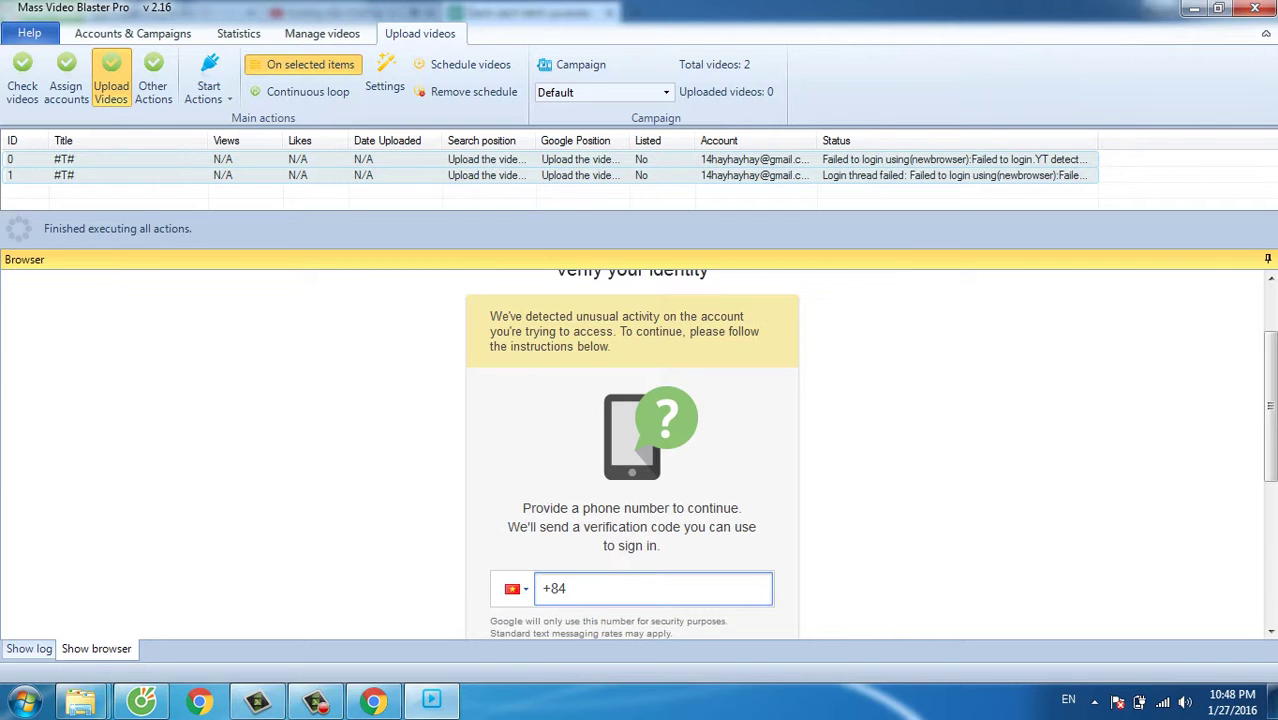
scroll(632, 455, "down", 2)
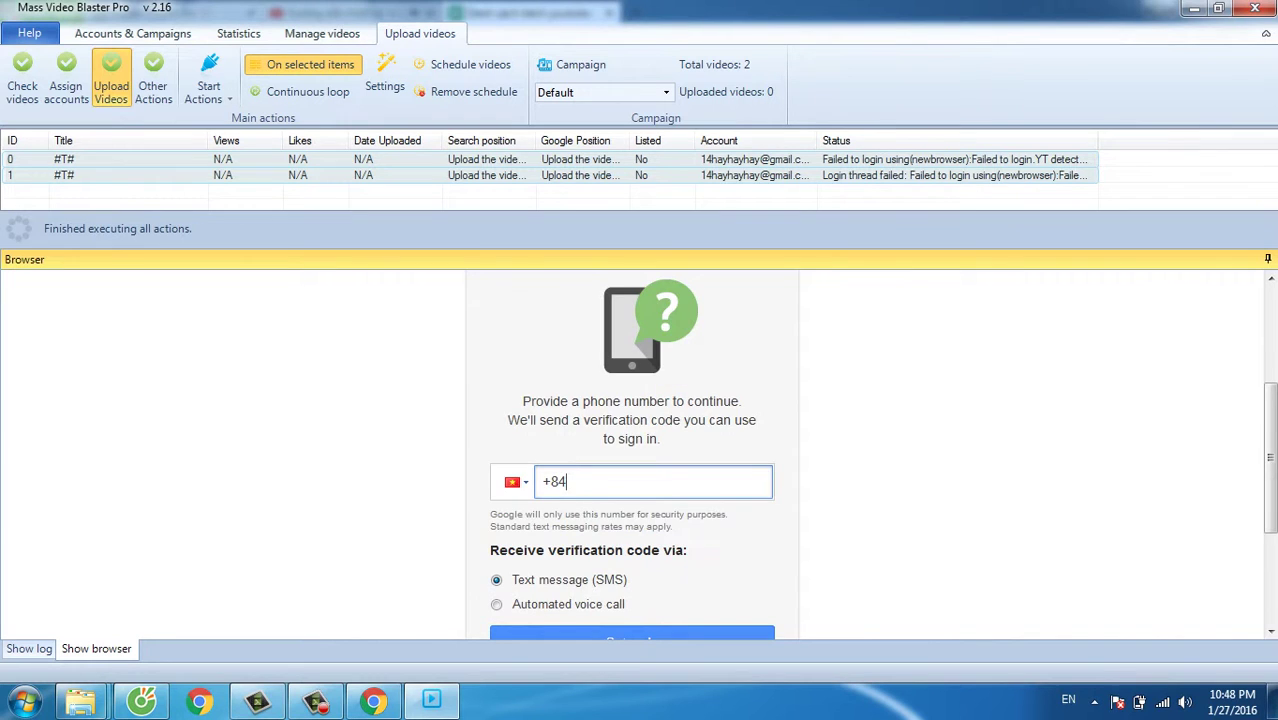
scroll(632, 455, "down", 1)
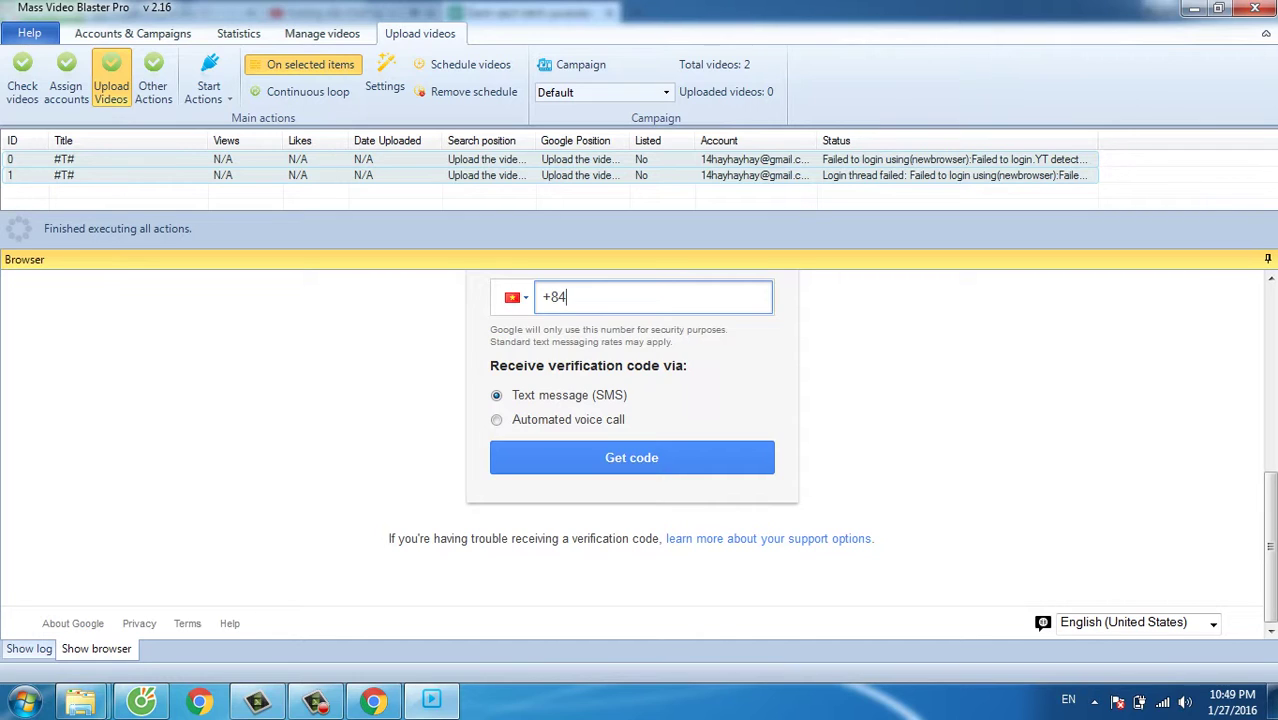
- Shrink the browser pane to give the upload list more room and deselect both videos
left_click_drag(640, 248, 640, 516)
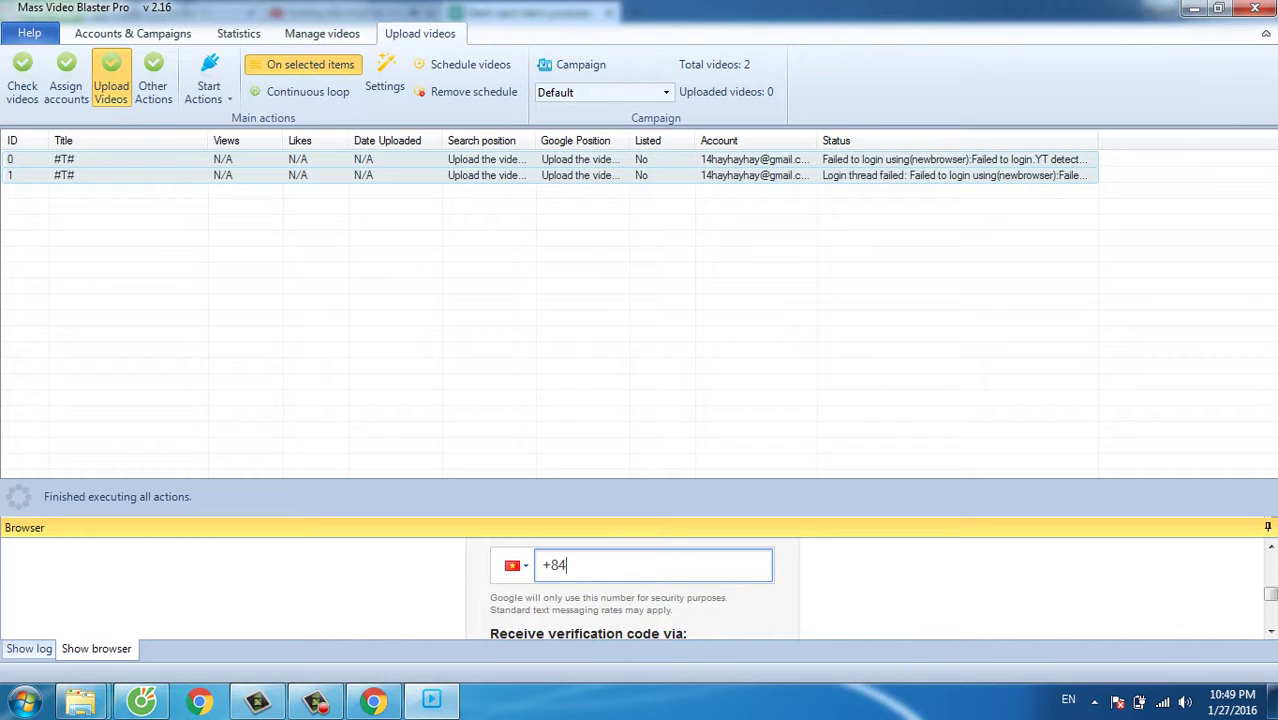
left_click(580, 270)
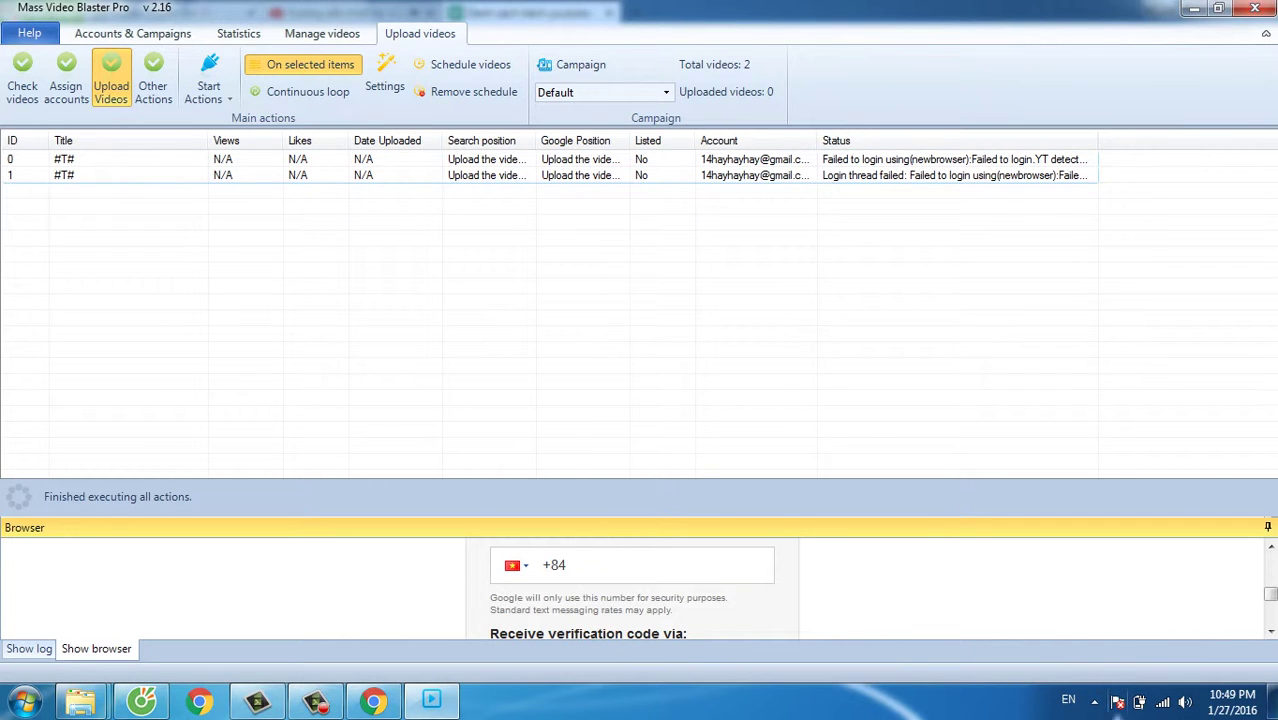
left_click(316, 700)
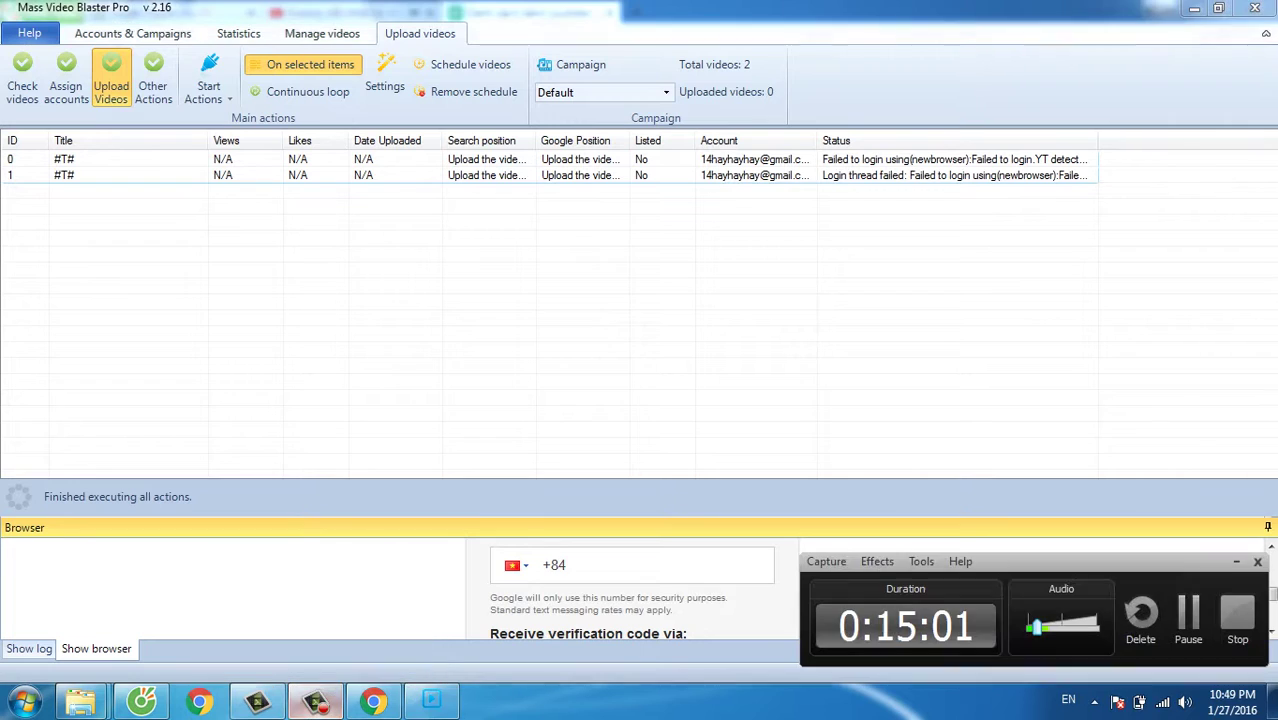